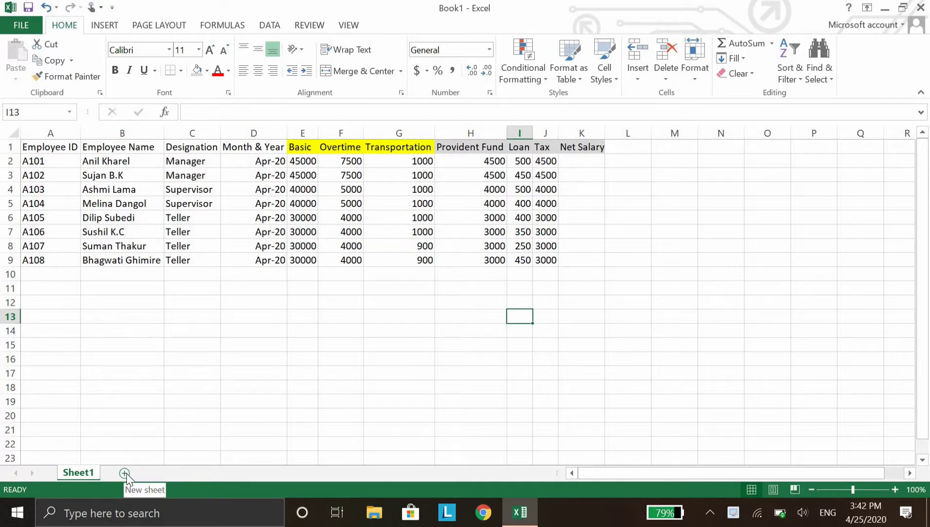
Add Sheet2, show it in Page Layout view and apply Narrow margins.
{"action": "left_click", "coordinate": [125, 474]}
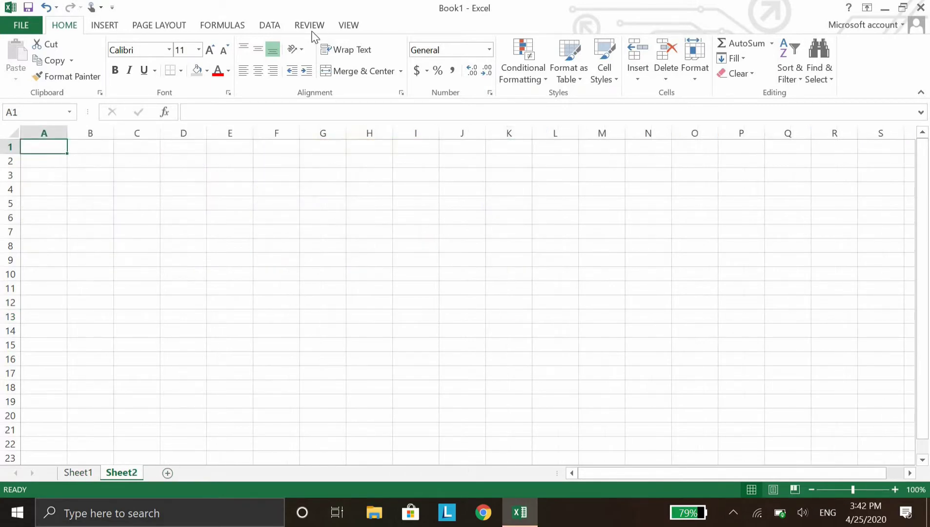
{"action": "left_click", "coordinate": [343, 27]}
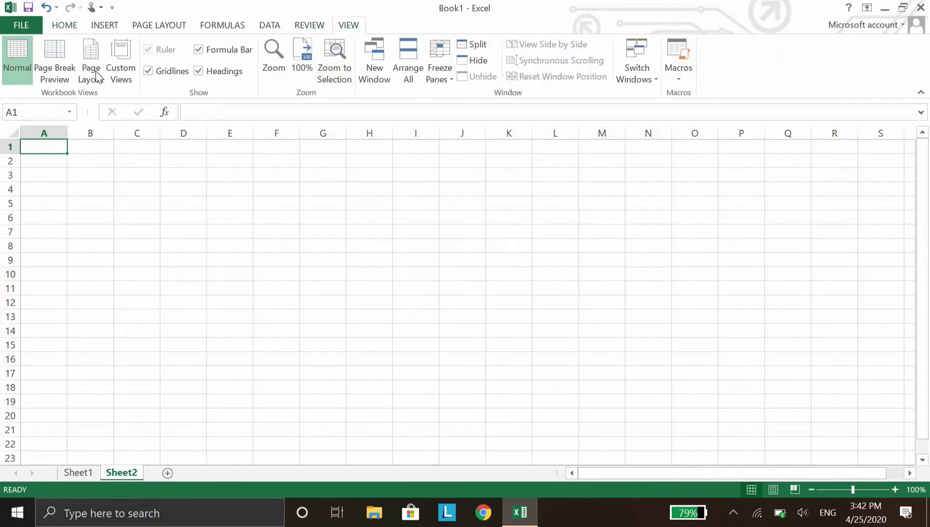
{"action": "left_click", "coordinate": [98, 76]}
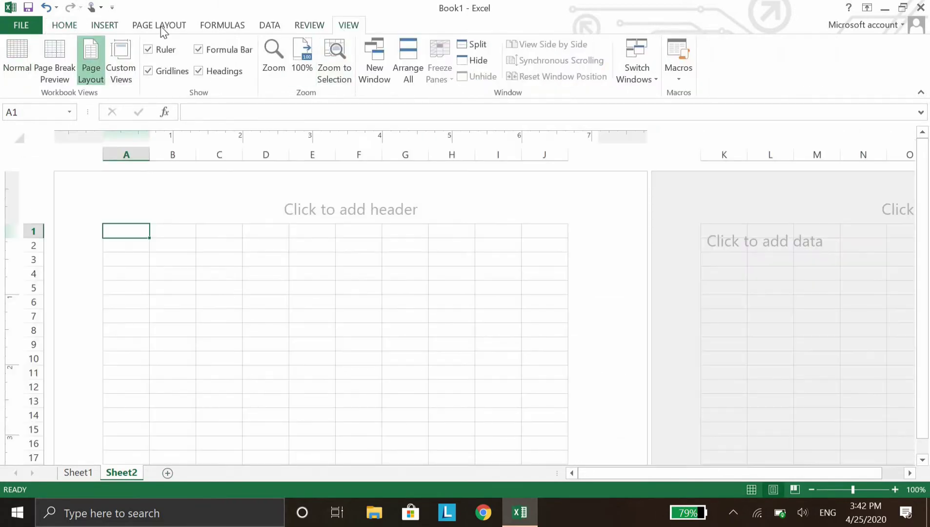
{"action": "scroll", "coordinate": [118, 66], "scroll_direction": "up", "scroll_amount": 4}
{"action": "left_click", "coordinate": [104, 61]}
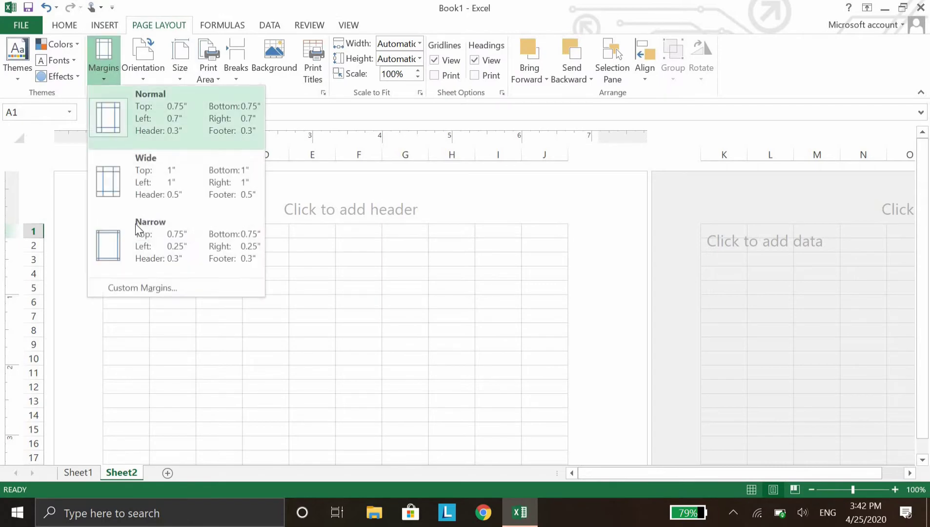
{"action": "left_click", "coordinate": [137, 231]}
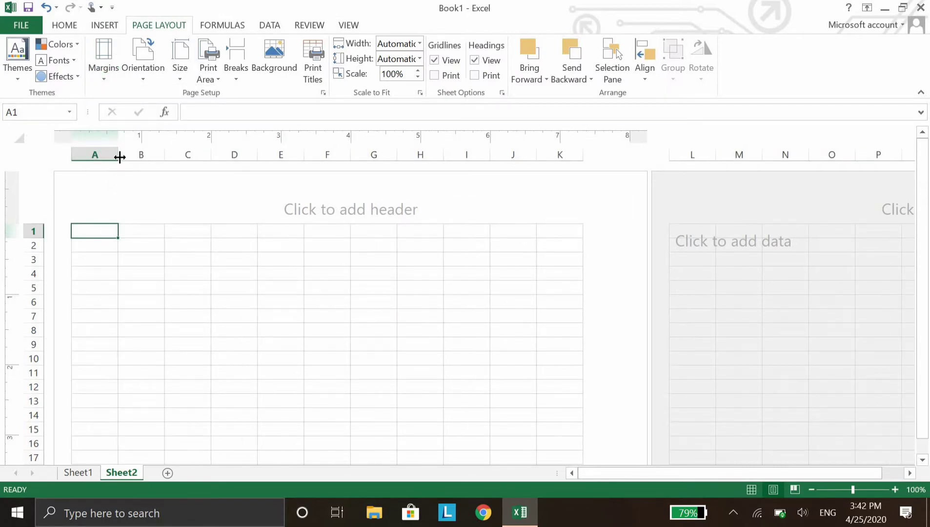
Widen columns A, B and C so the statement fits the page width.
{"action": "left_click_drag", "start_coordinate": [119, 157], "coordinate": [157, 157]}
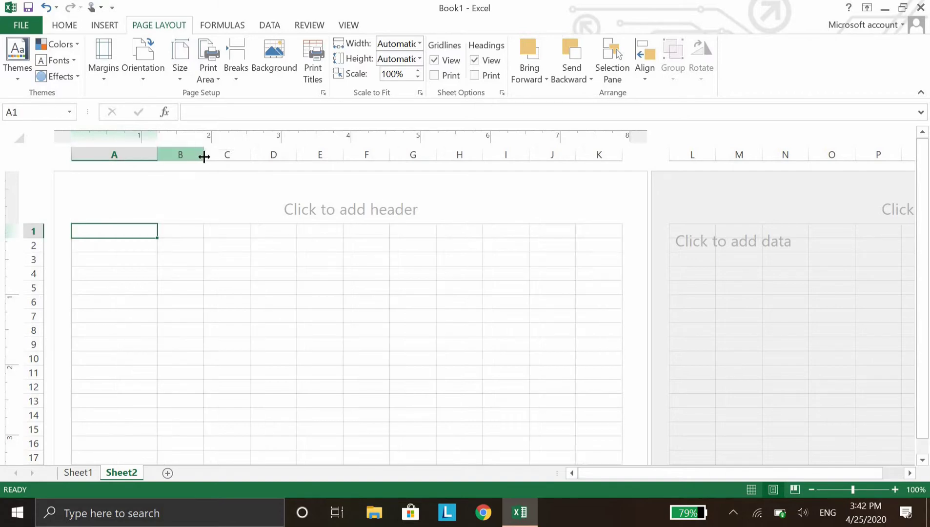
{"action": "left_click_drag", "start_coordinate": [207, 157], "coordinate": [222, 157]}
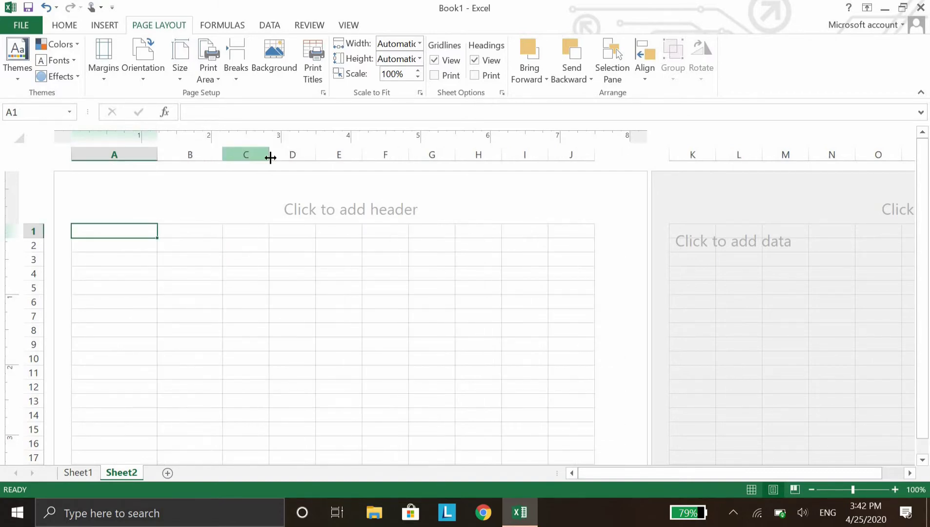
{"action": "left_click_drag", "start_coordinate": [270, 158], "coordinate": [393, 155]}
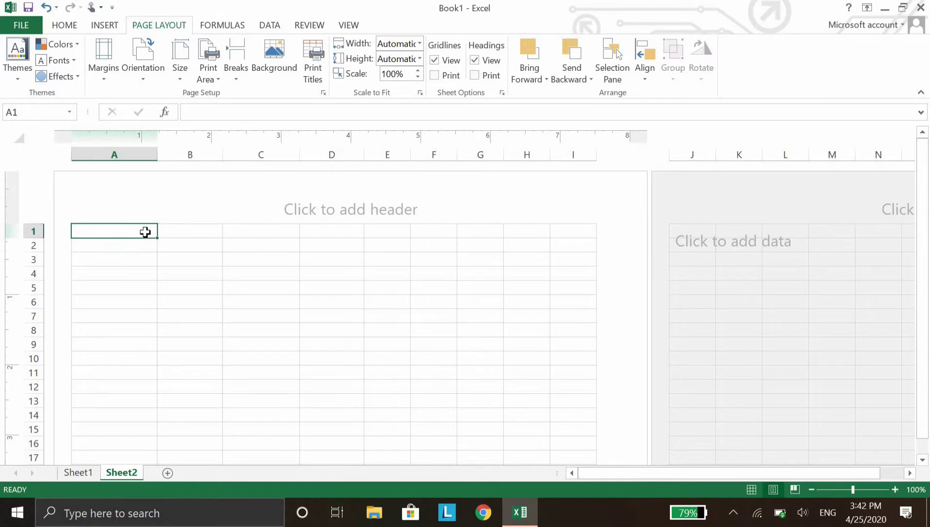
{"action": "left_click_drag", "start_coordinate": [145, 231], "coordinate": [332, 230]}
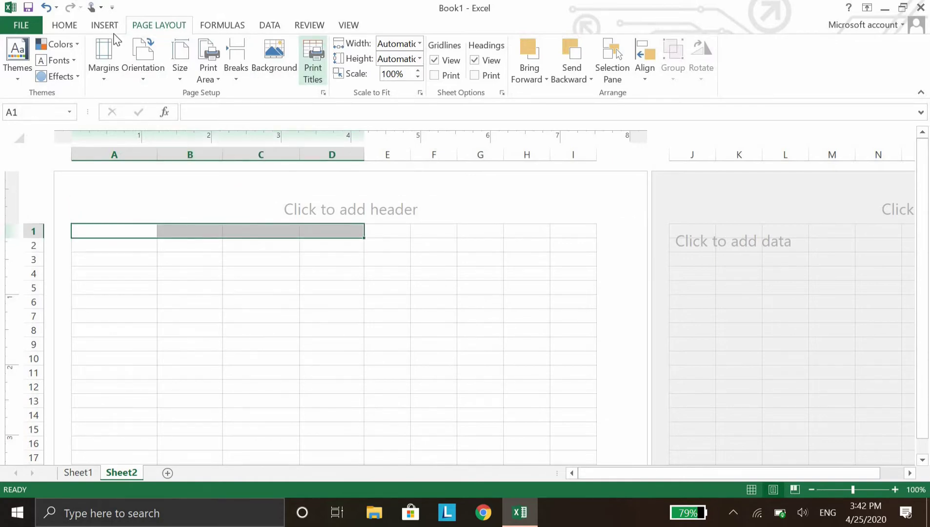
Merge and centre A1:D1 and enter the title 'Nabil Bank Ltd'.
{"action": "left_click", "coordinate": [64, 25]}
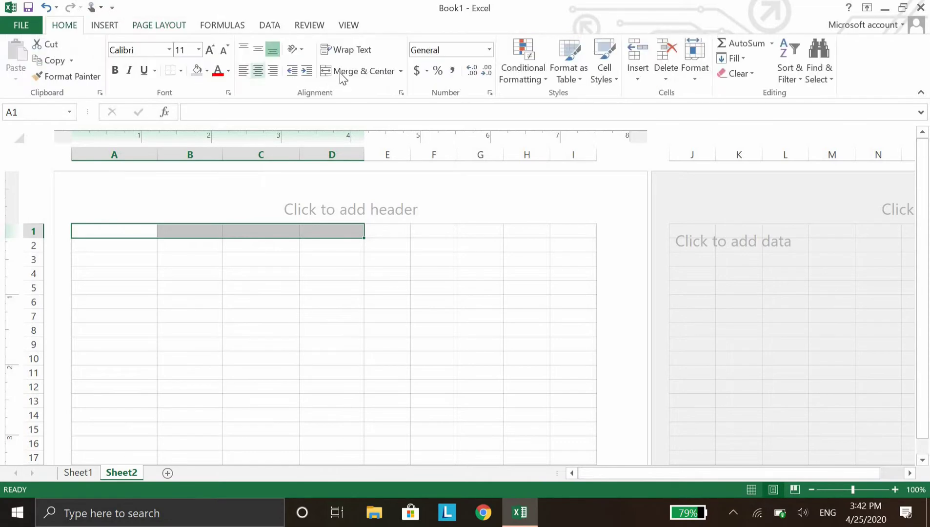
{"action": "left_click", "coordinate": [359, 71]}
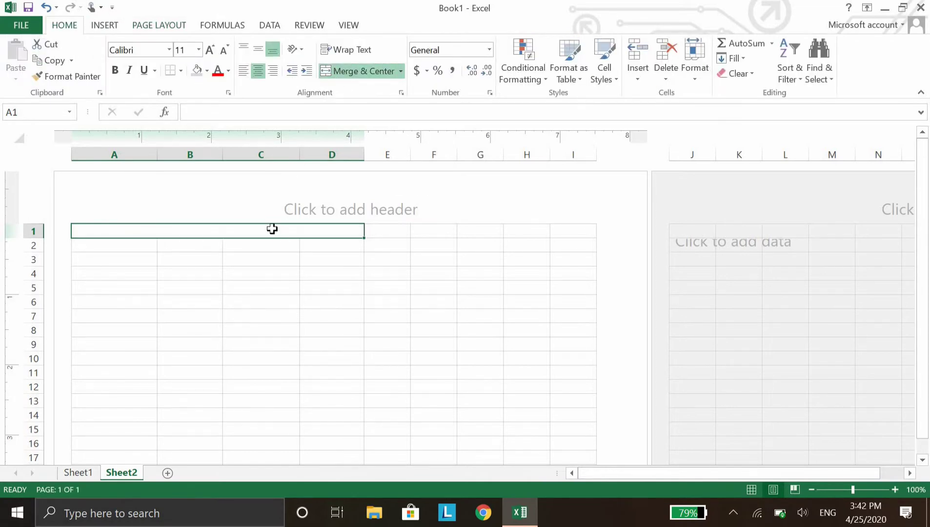
{"action": "double_click", "coordinate": [246, 232]}
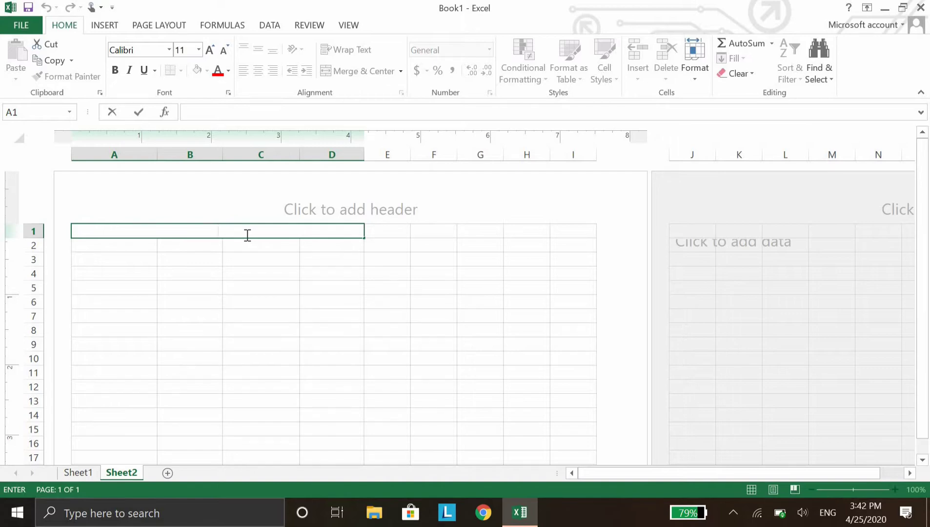
{"action": "type", "text": "Nai"}
{"action": "key", "text": "BackSpace"}
{"action": "type", "text": "bil Ba"}
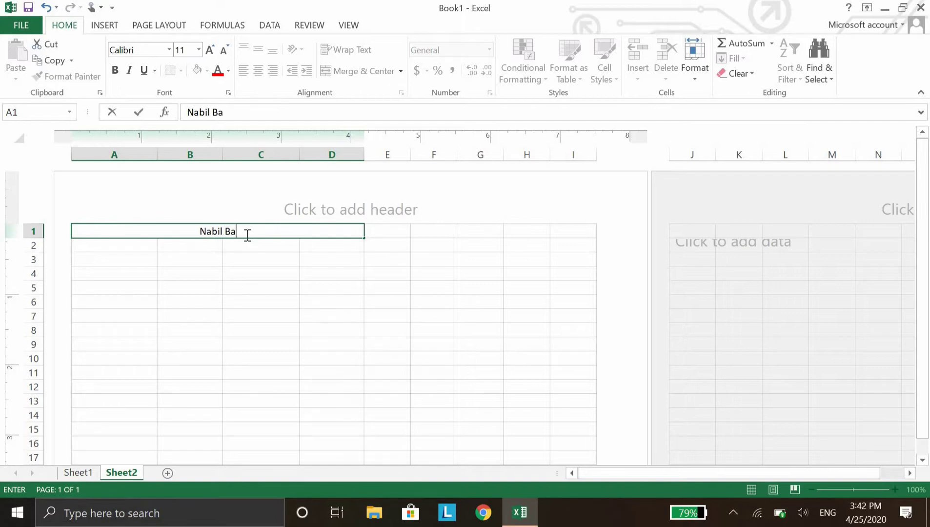
{"action": "type", "text": "nk Ltd"}
{"action": "left_click", "coordinate": [256, 240]}
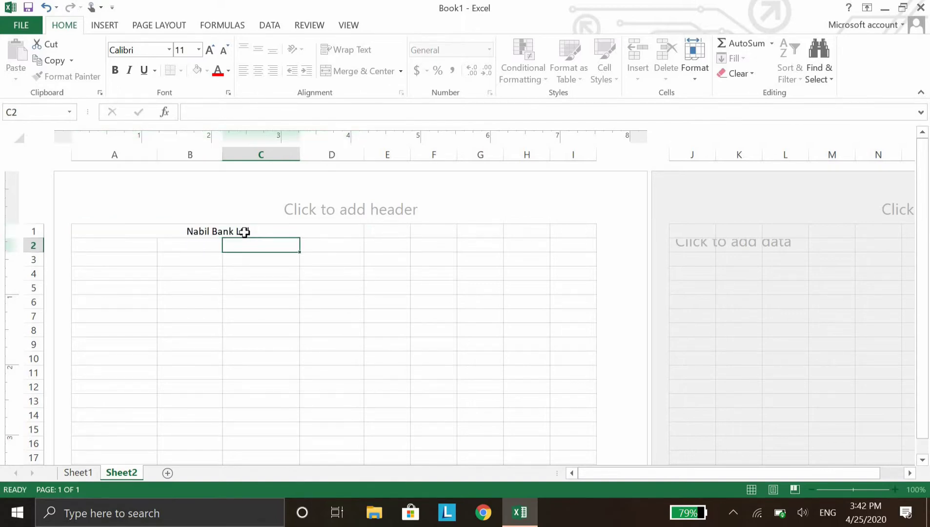
{"action": "left_click", "coordinate": [239, 233]}
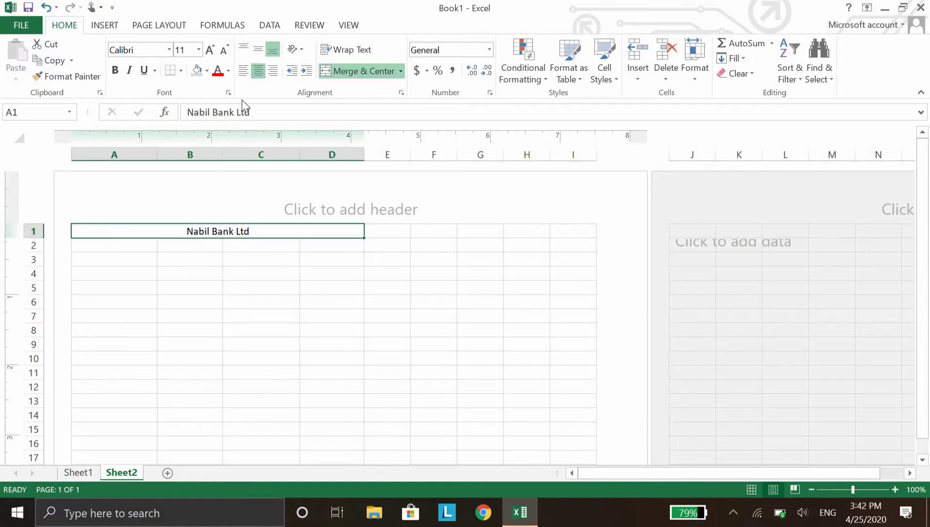
Format the title at 22-point bold with a green fill.
{"action": "left_click", "coordinate": [210, 50]}
{"action": "left_click", "coordinate": [210, 51]}
{"action": "left_click", "coordinate": [209, 51]}
{"action": "left_click", "coordinate": [210, 50]}
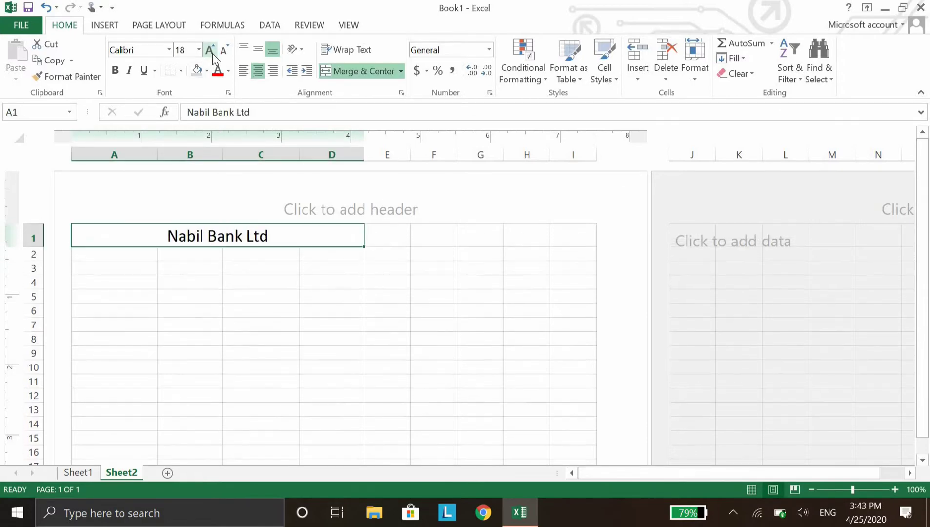
{"action": "left_click", "coordinate": [211, 51]}
{"action": "left_click", "coordinate": [211, 51]}
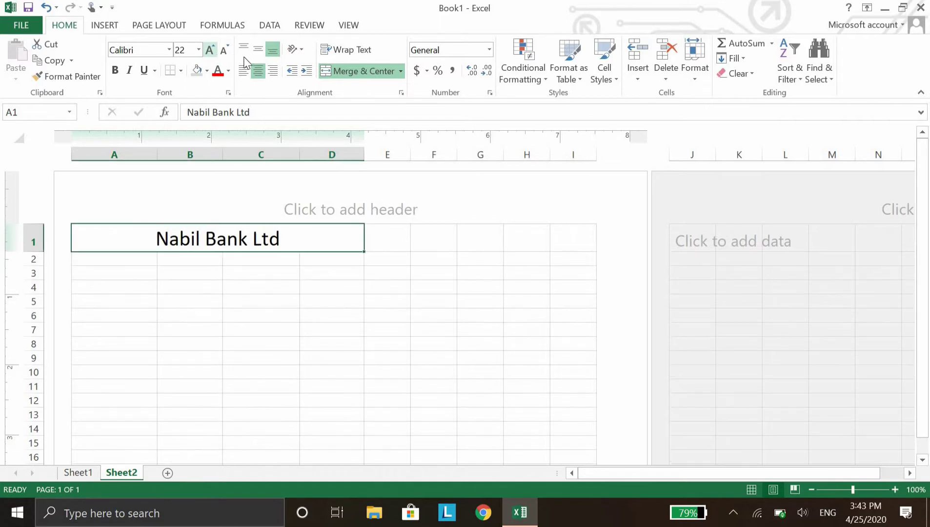
{"action": "left_click", "coordinate": [115, 70]}
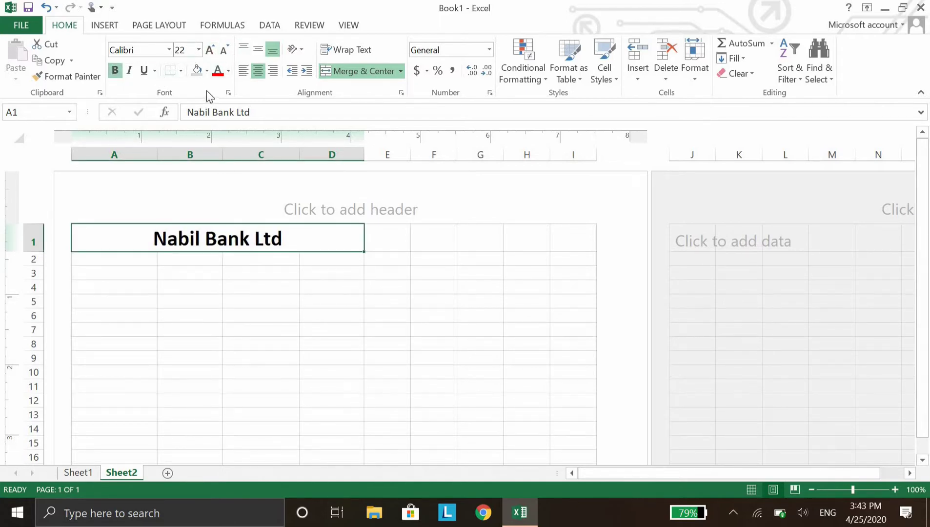
{"action": "left_click", "coordinate": [207, 72]}
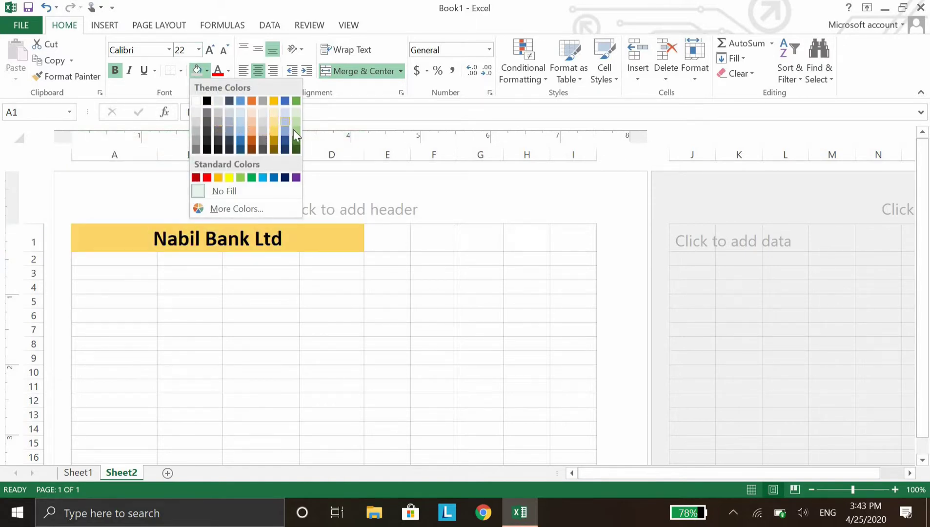
{"action": "left_click", "coordinate": [284, 250]}
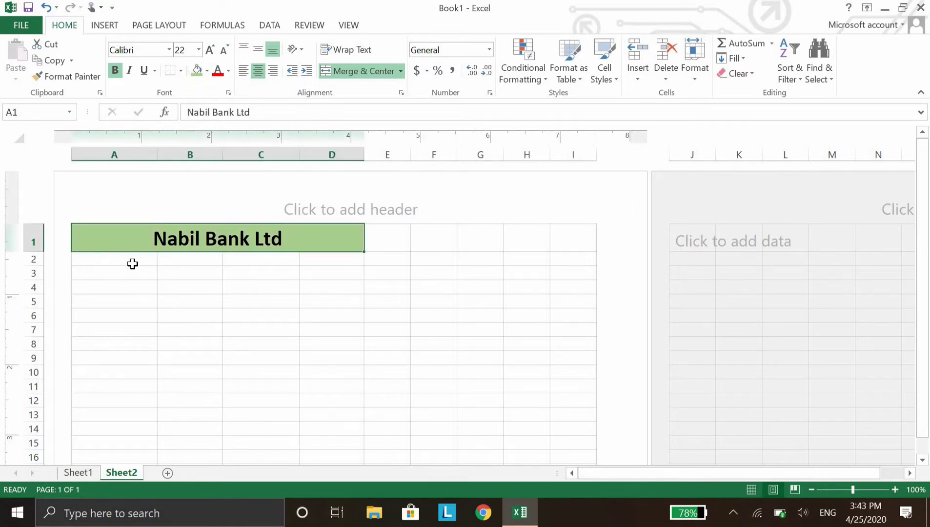
{"action": "left_click_drag", "start_coordinate": [135, 261], "coordinate": [303, 258]}
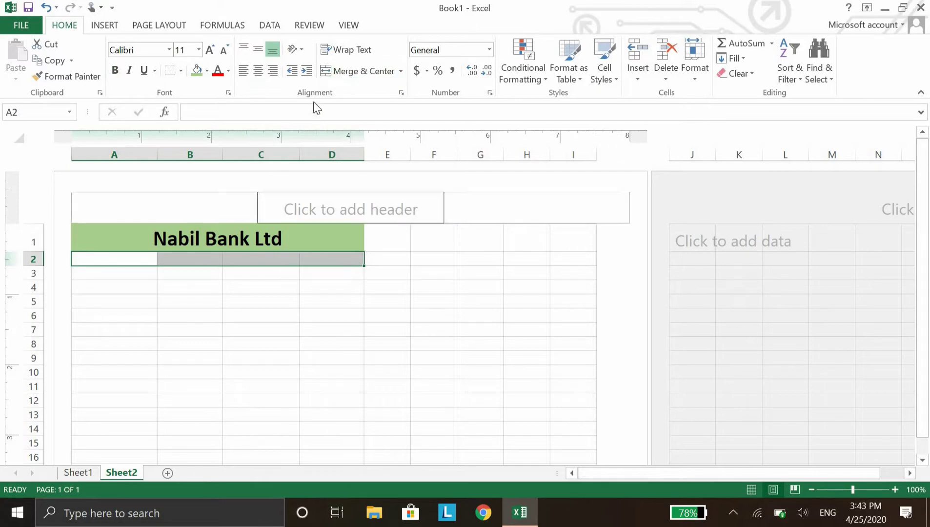
Enter 'Durmarg, Kathmandu' in merged A2:D2 and 'Monthly Statement' in merged A3:D3.
{"action": "left_click", "coordinate": [347, 73]}
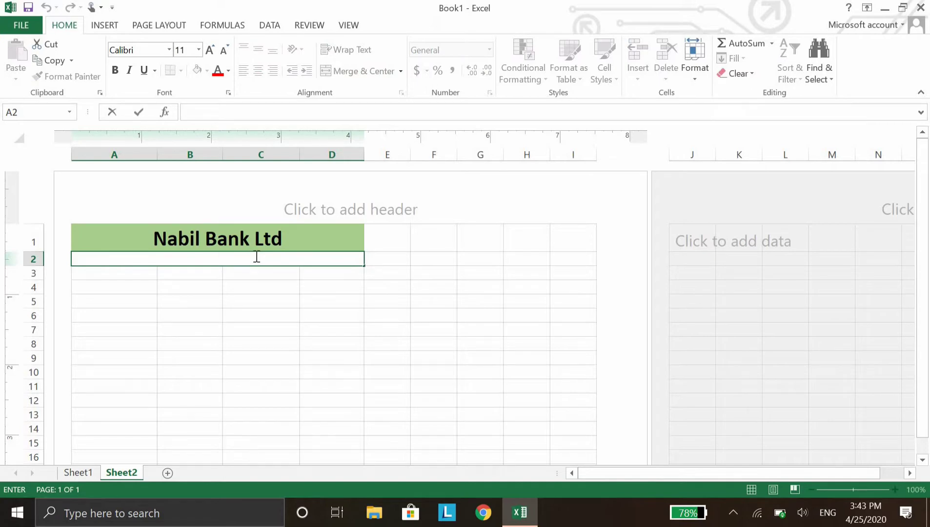
{"action": "type", "text": "Durma"}
{"action": "type", "text": "rg"}
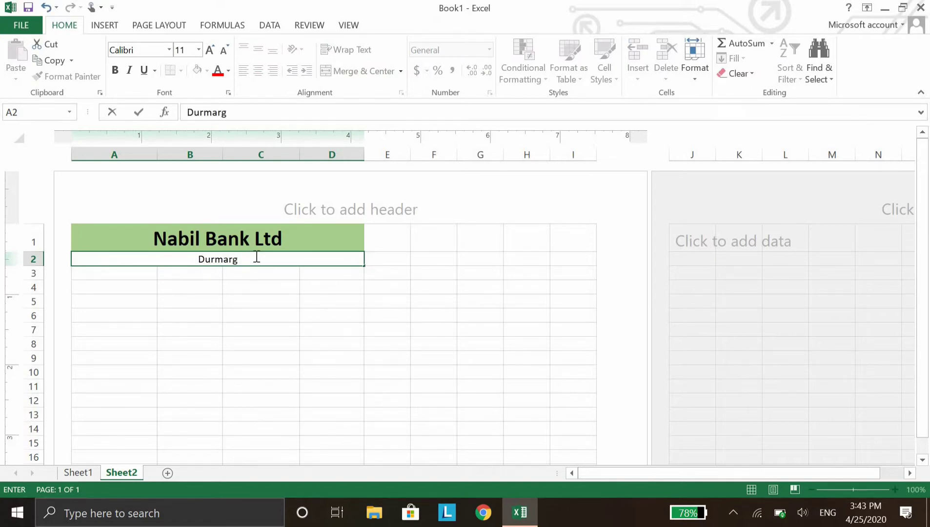
{"action": "type", "text": ", Ka"}
{"action": "type", "text": "thmandu"}
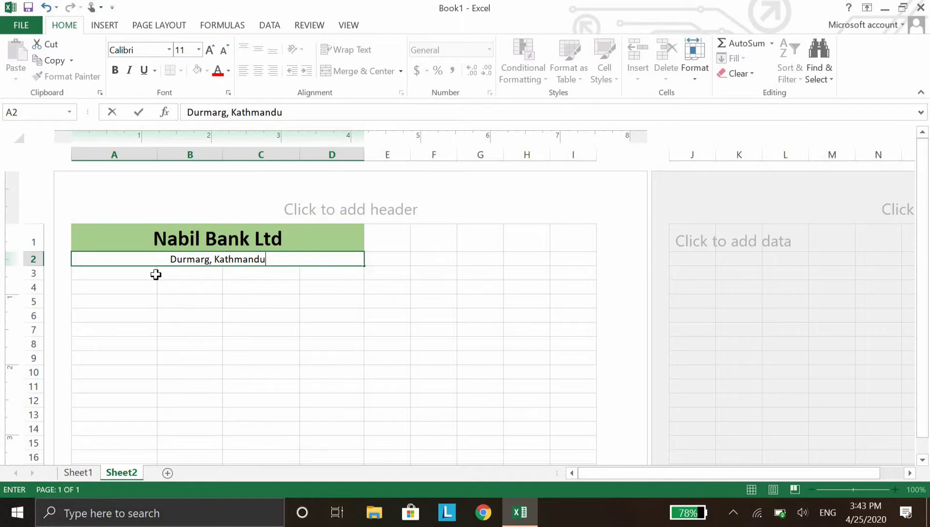
{"action": "left_click_drag", "start_coordinate": [150, 275], "coordinate": [323, 272]}
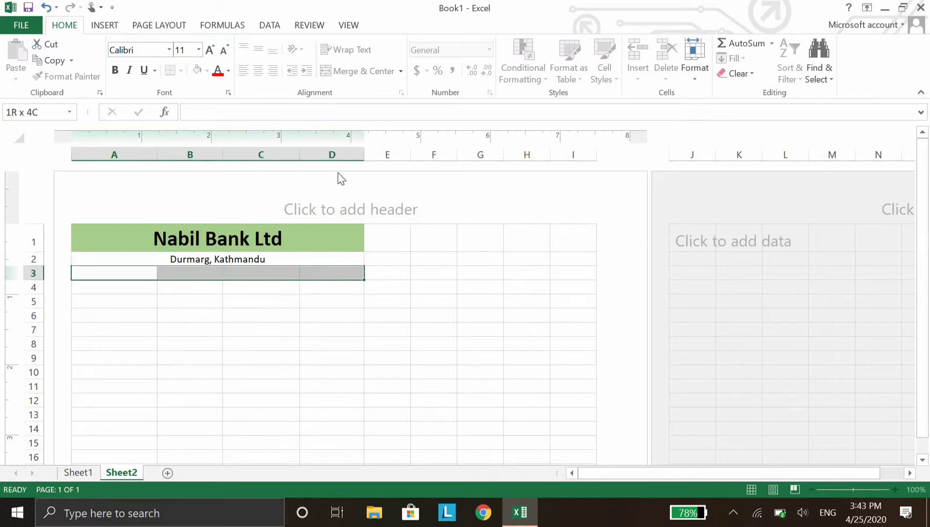
{"action": "left_click", "coordinate": [342, 71]}
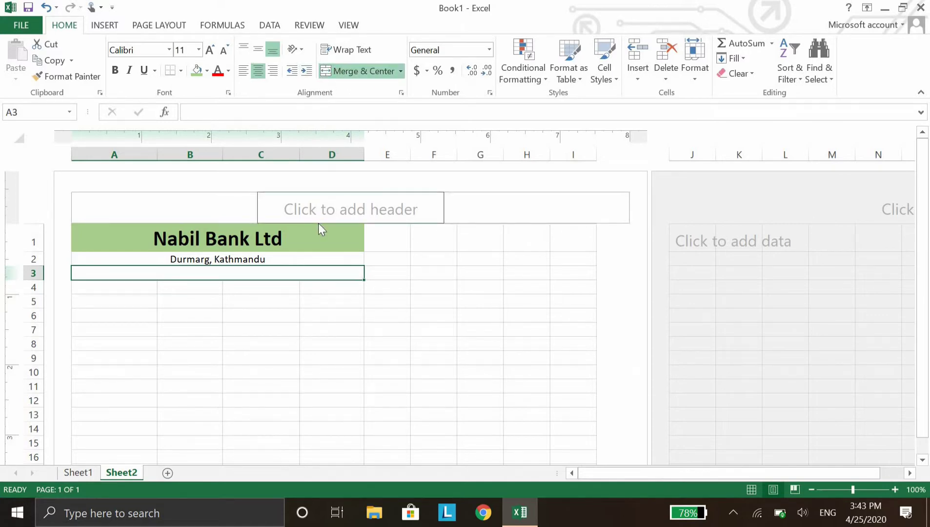
{"action": "type", "text": "Mont"}
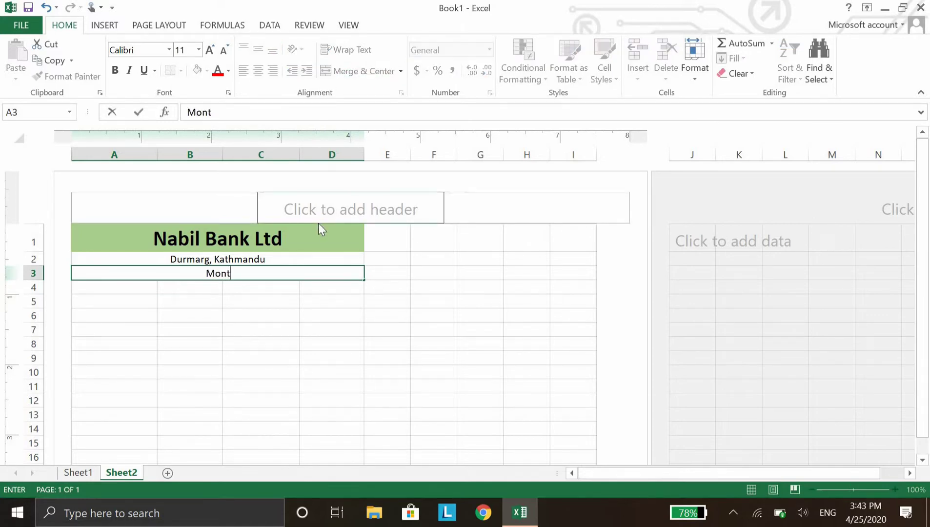
{"action": "type", "text": "hly "}
{"action": "type", "text": "Statement"}
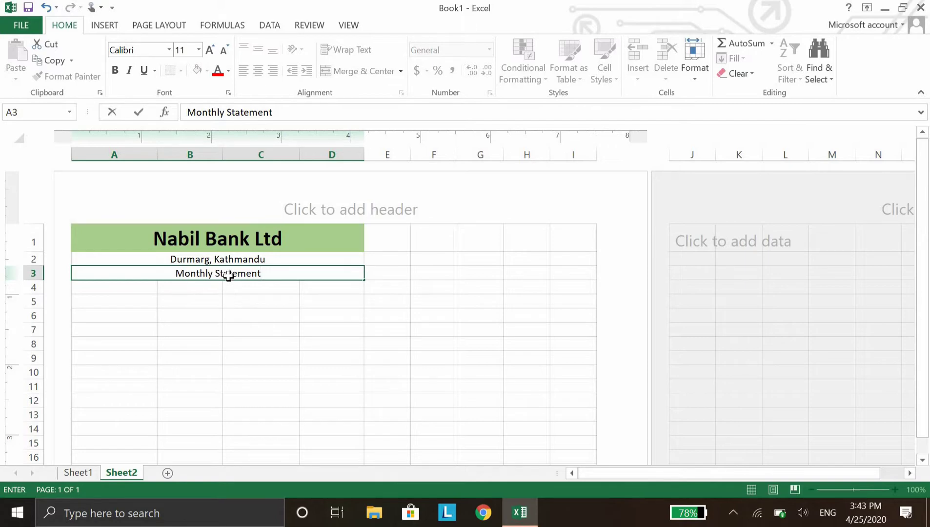
{"action": "left_click", "coordinate": [228, 298]}
{"action": "key", "text": "Up"}
{"action": "key", "text": "Up"}
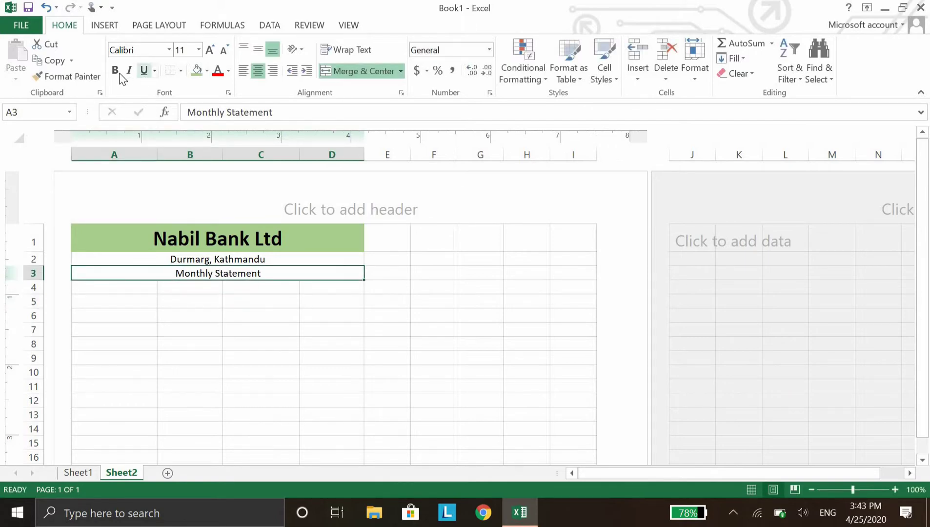
Make 'Monthly Statement' bold, underlined and 20-point.
{"action": "left_click", "coordinate": [115, 70]}
{"action": "left_click", "coordinate": [145, 70]}
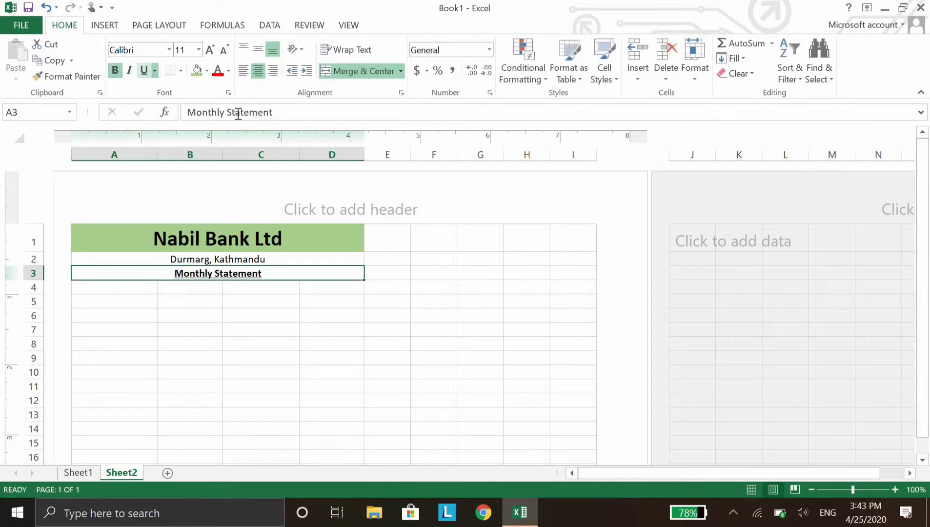
{"action": "left_click", "coordinate": [209, 50]}
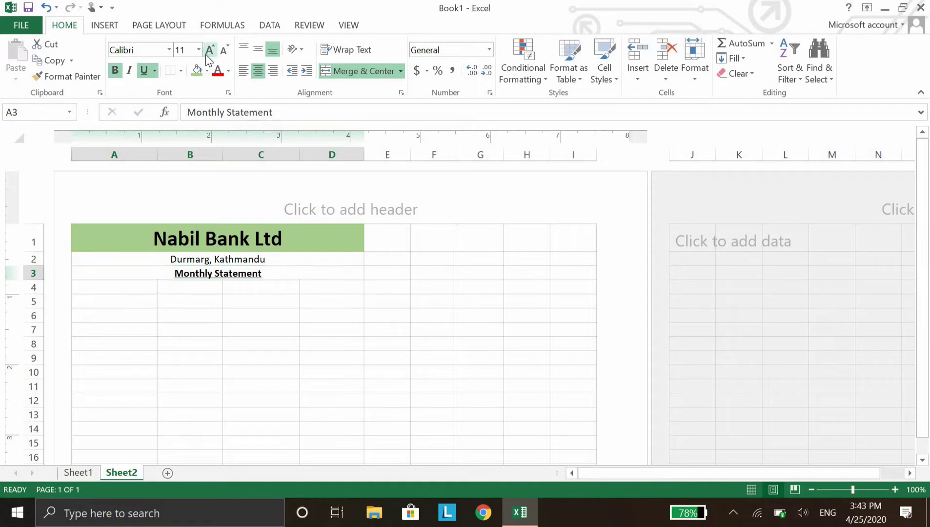
{"action": "left_click", "coordinate": [210, 49]}
{"action": "left_click", "coordinate": [209, 49]}
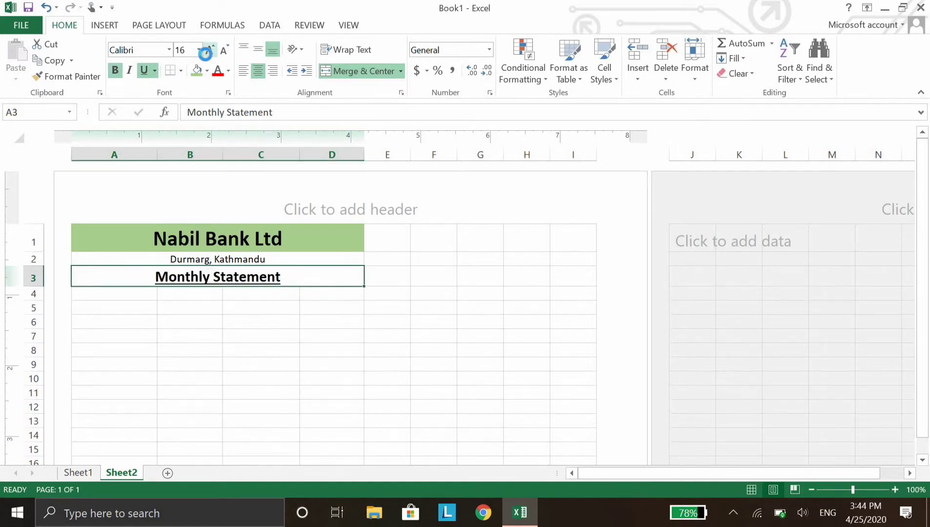
{"action": "left_click", "coordinate": [209, 50]}
{"action": "left_click", "coordinate": [209, 50]}
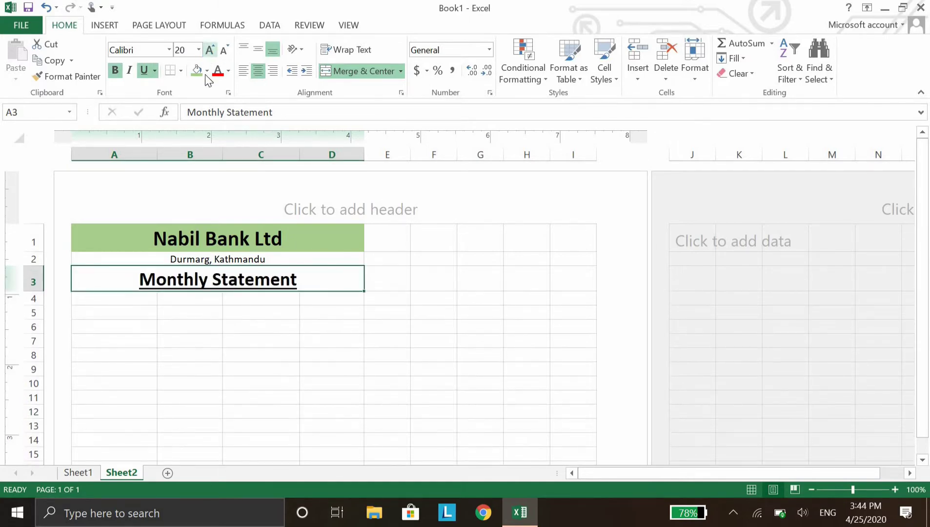
{"action": "left_click", "coordinate": [143, 299]}
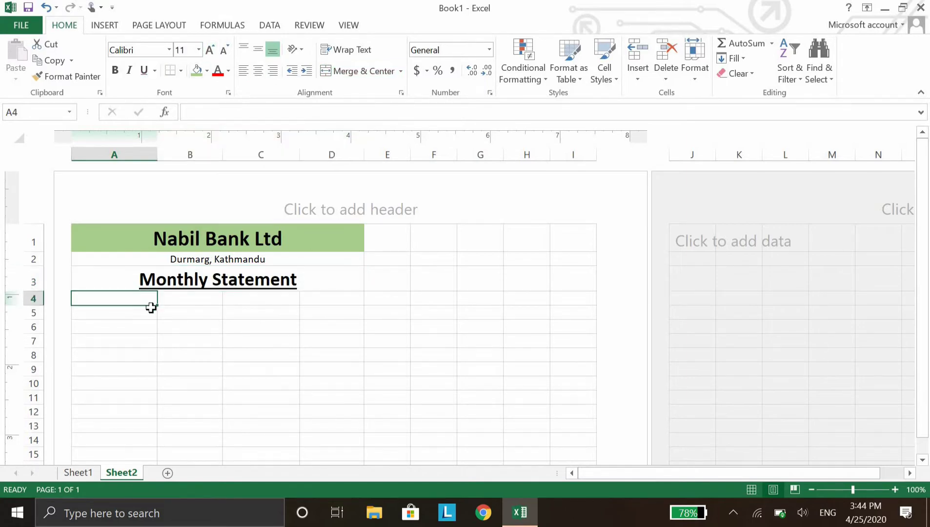
Enter Employee id in A5, Employee Name in C5, Designation in A6 and Date in C6.
{"action": "left_click", "coordinate": [141, 313]}
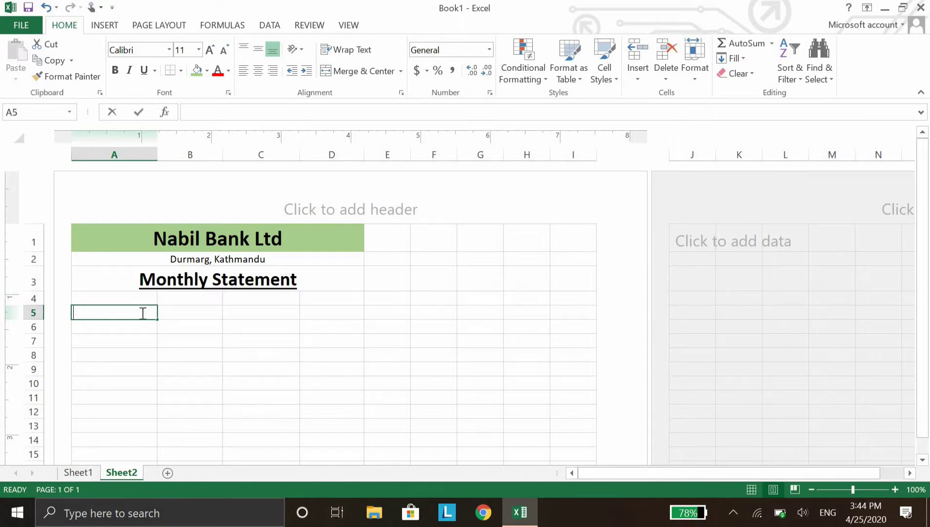
{"action": "type", "text": "Employ"}
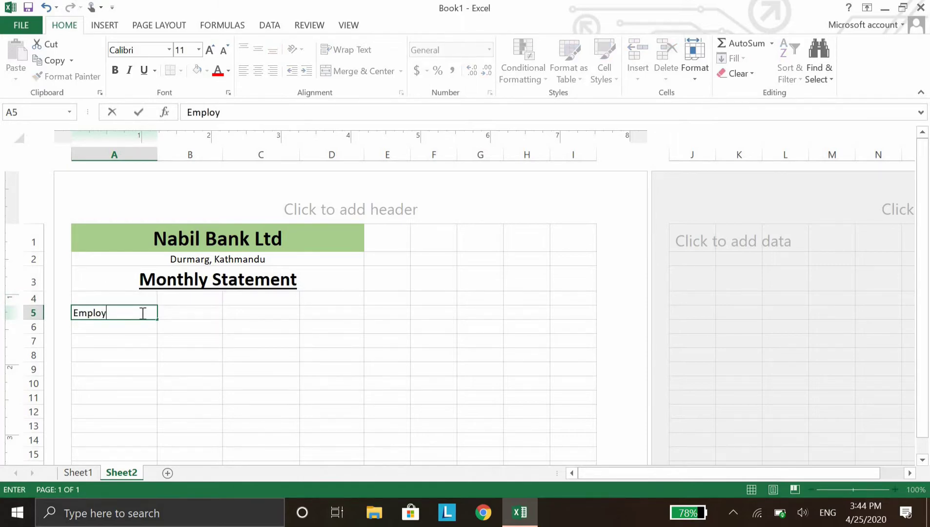
{"action": "type", "text": "ee id"}
{"action": "key", "text": "Tab"}
{"action": "key", "text": "Tab"}
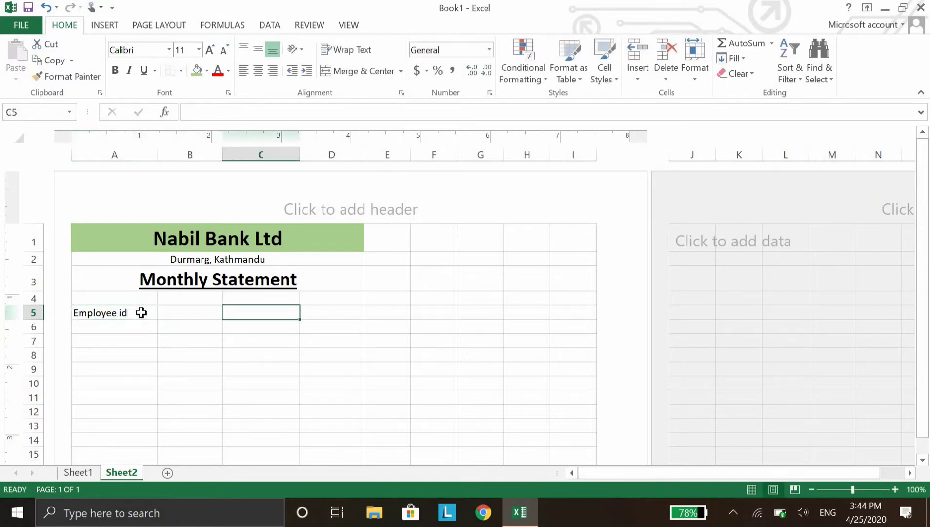
{"action": "type", "text": "Emp"}
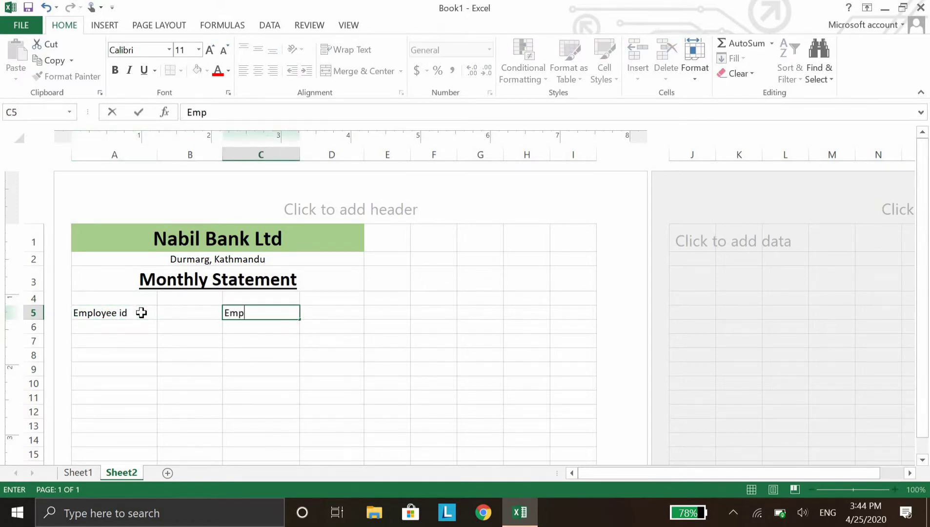
{"action": "type", "text": "loyee "}
{"action": "type", "text": "Name"}
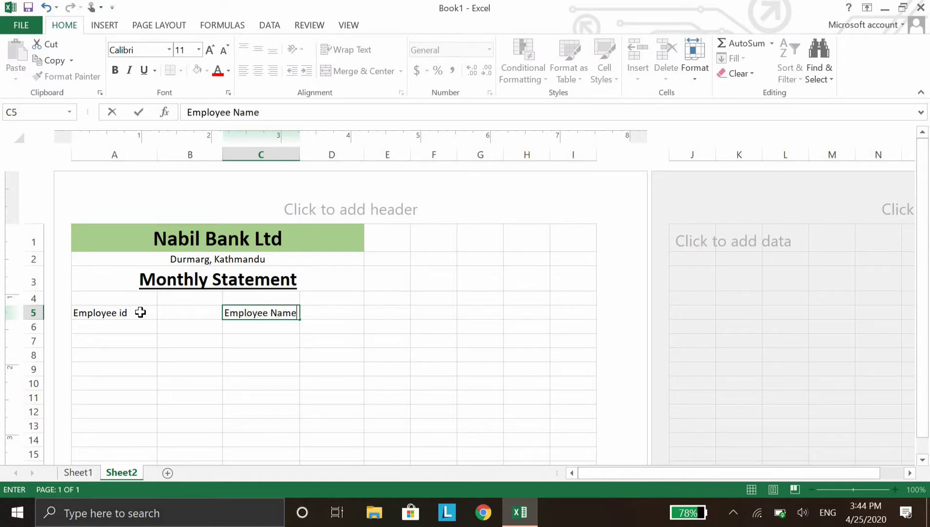
{"action": "left_click", "coordinate": [91, 333]}
{"action": "type", "text": "D"}
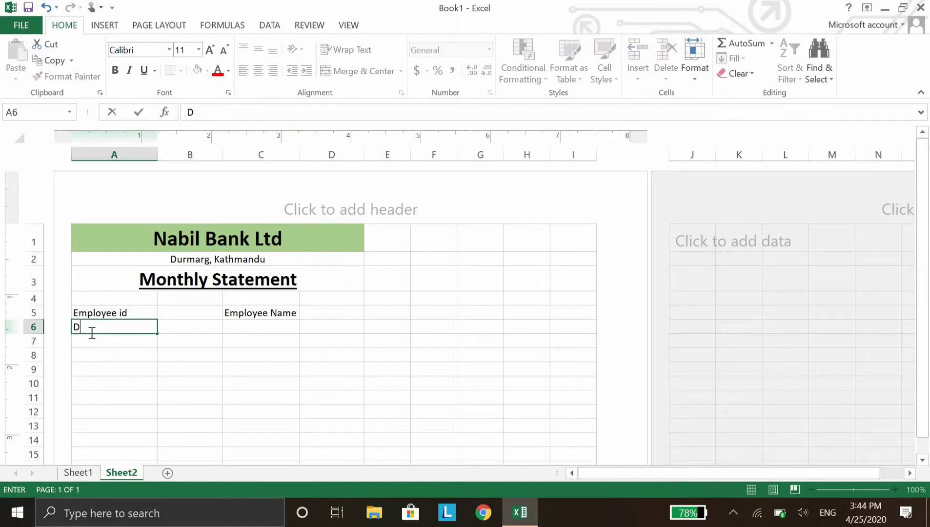
{"action": "type", "text": "esig"}
{"action": "type", "text": "nation"}
{"action": "key", "text": "Tab"}
{"action": "key", "text": "Tab"}
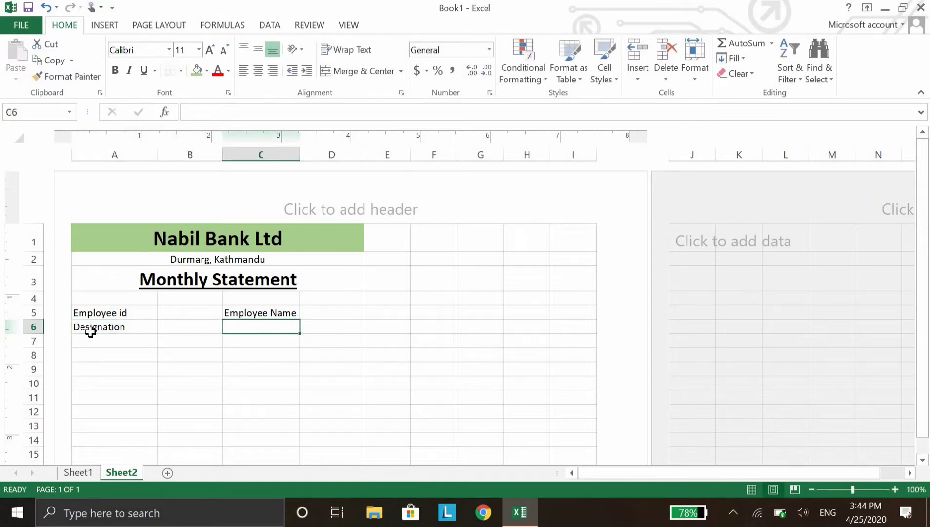
{"action": "type", "text": "Date"}
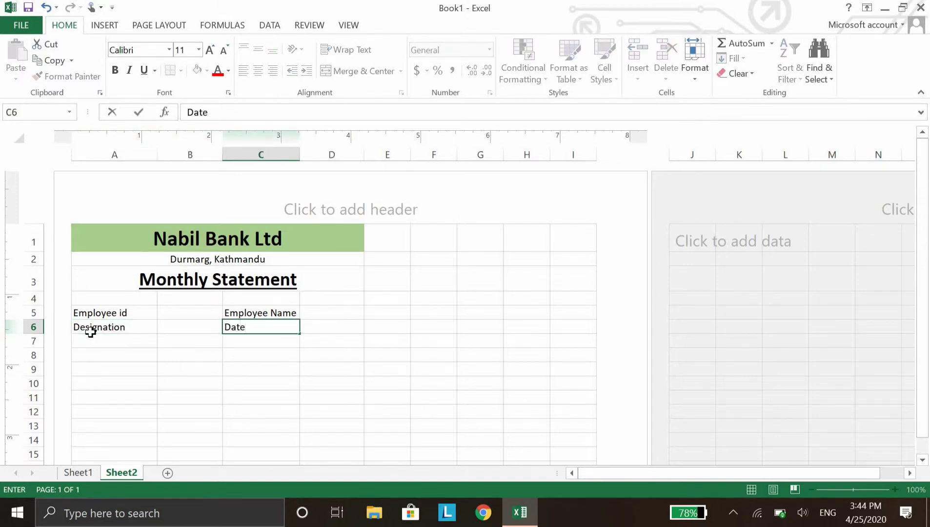
{"action": "left_click", "coordinate": [103, 355]}
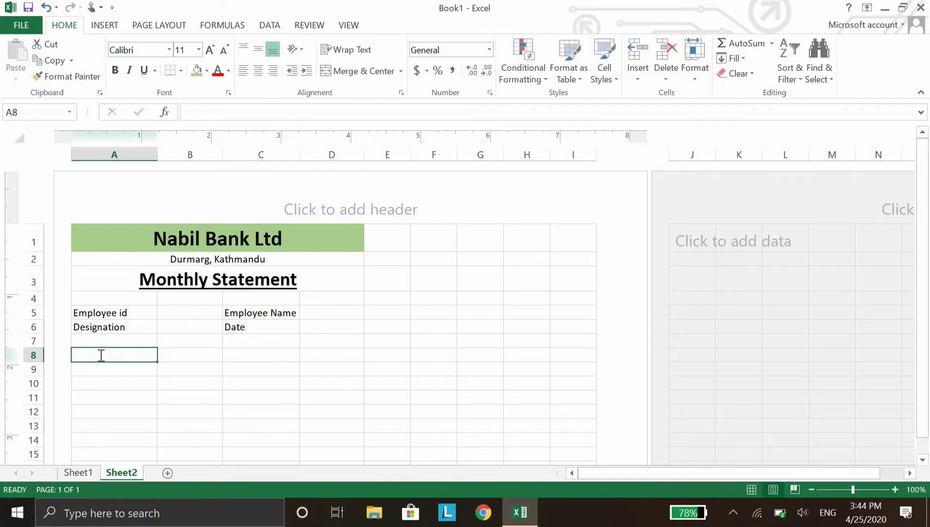
Enter the headings Earning in A8 and Deductions in C8.
{"action": "type", "text": "Earnnin"}
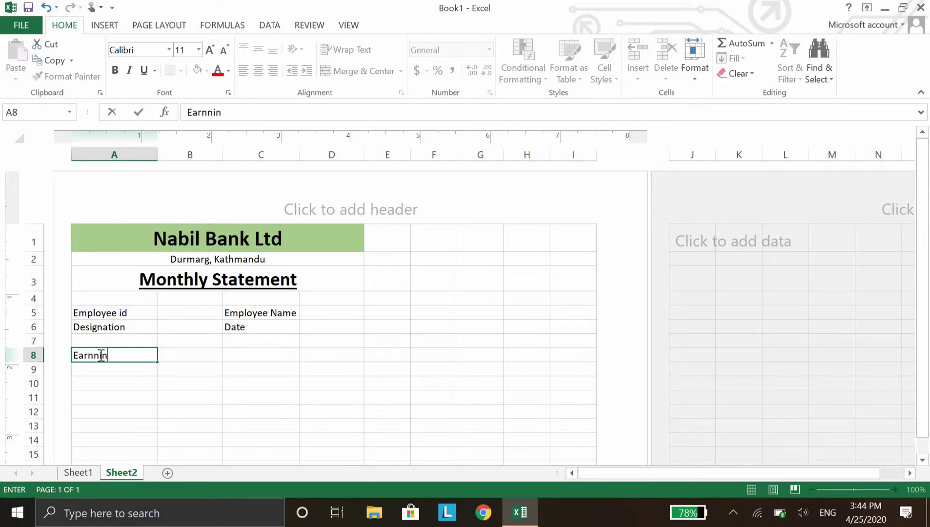
{"action": "type", "text": "g"}
{"action": "key", "text": "BackSpace"}
{"action": "key", "text": "BackSpace"}
{"action": "key", "text": "BackSpace"}
{"action": "key", "text": "BackSpace"}
{"action": "type", "text": "in"}
{"action": "type", "text": "g"}
{"action": "key", "text": "Tab"}
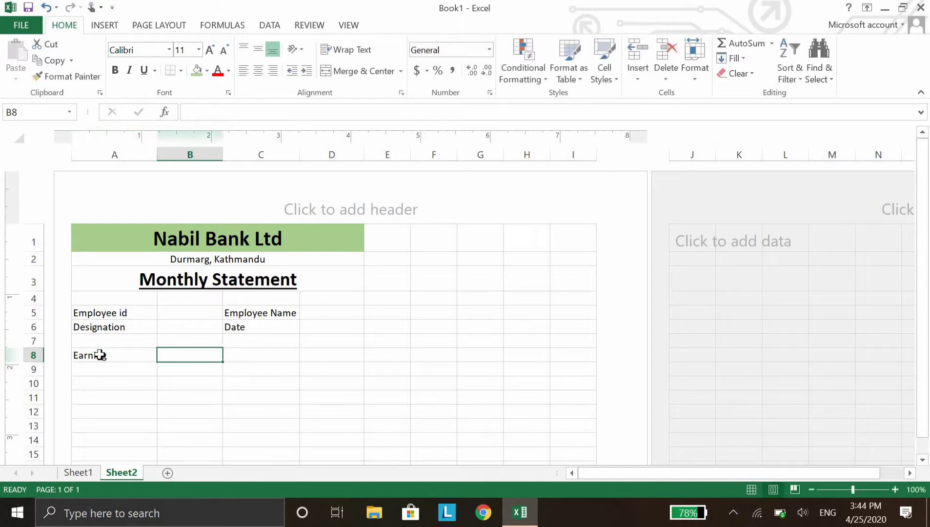
{"action": "key", "text": "Tab"}
{"action": "type", "text": "De"}
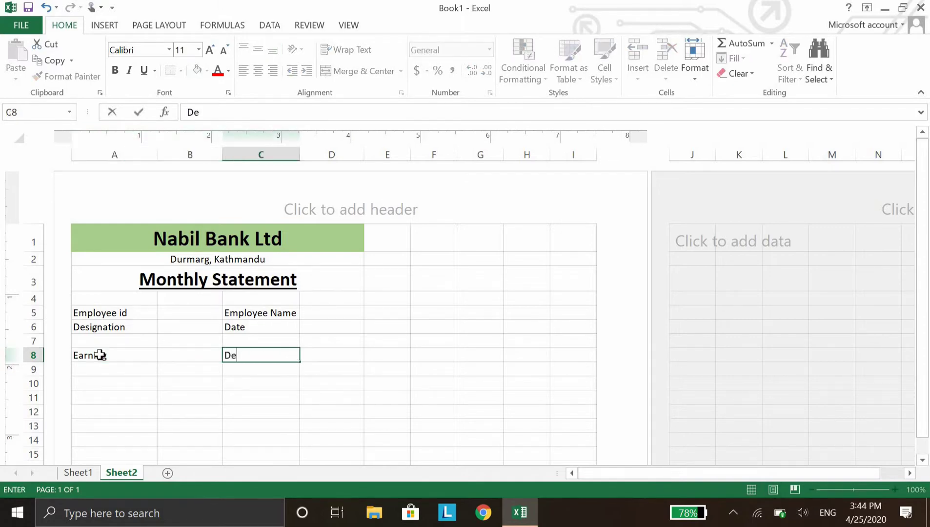
{"action": "type", "text": "ductions"}
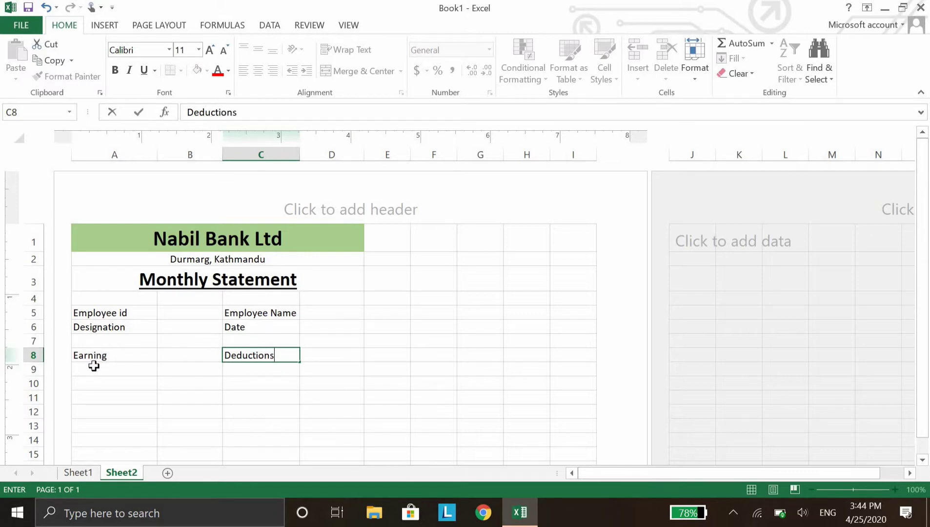
{"action": "left_click", "coordinate": [94, 366]}
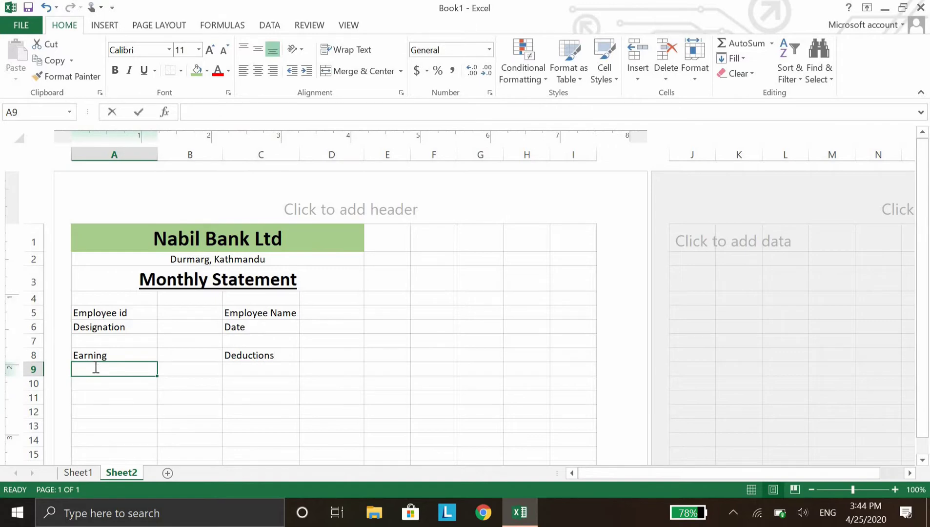
List Basic, Overtime and Transportation in A9 to A11, checking Sheet1's column names.
{"action": "type", "text": "Basic"}
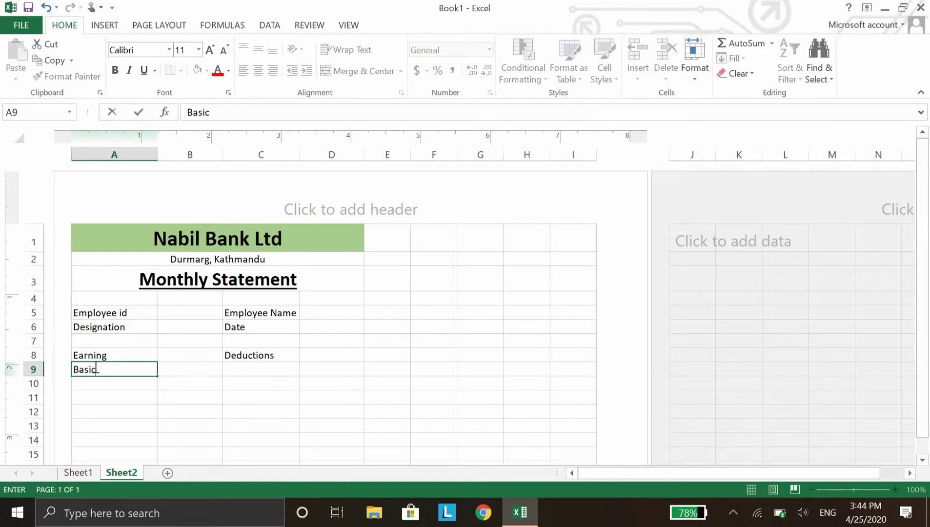
{"action": "key", "text": "Return"}
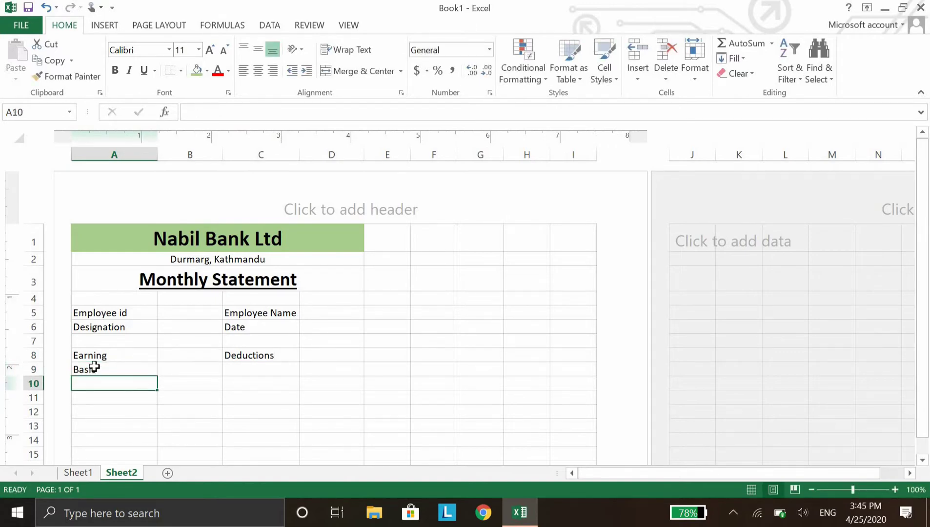
{"action": "type", "text": "Over"}
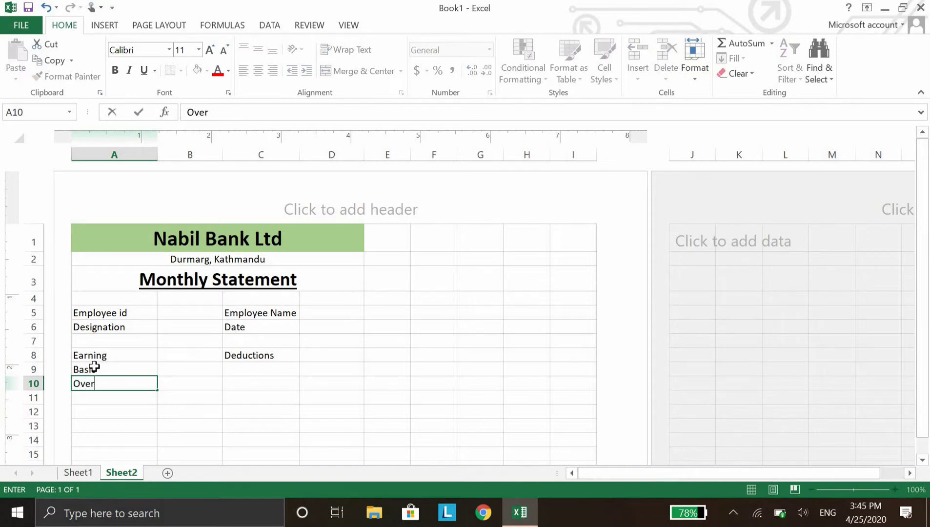
{"action": "type", "text": "time"}
{"action": "key", "text": "Return"}
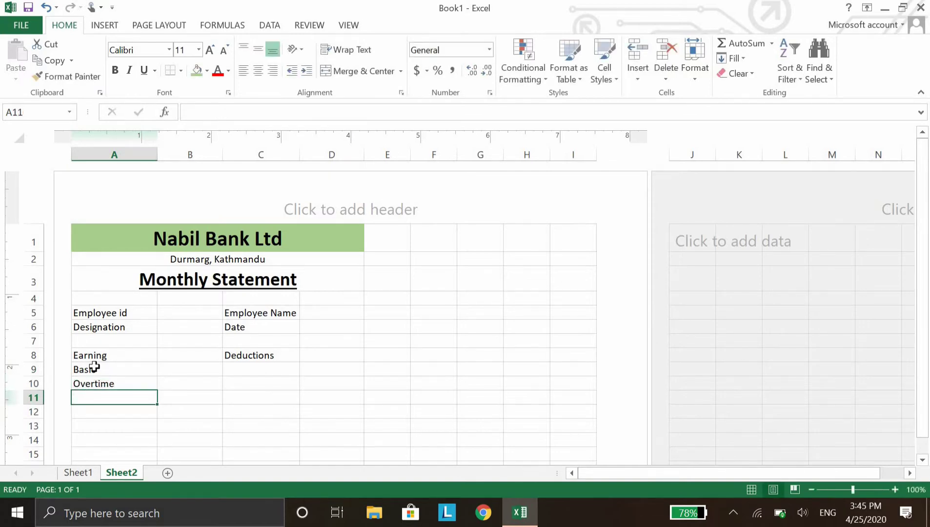
{"action": "left_click", "coordinate": [90, 471]}
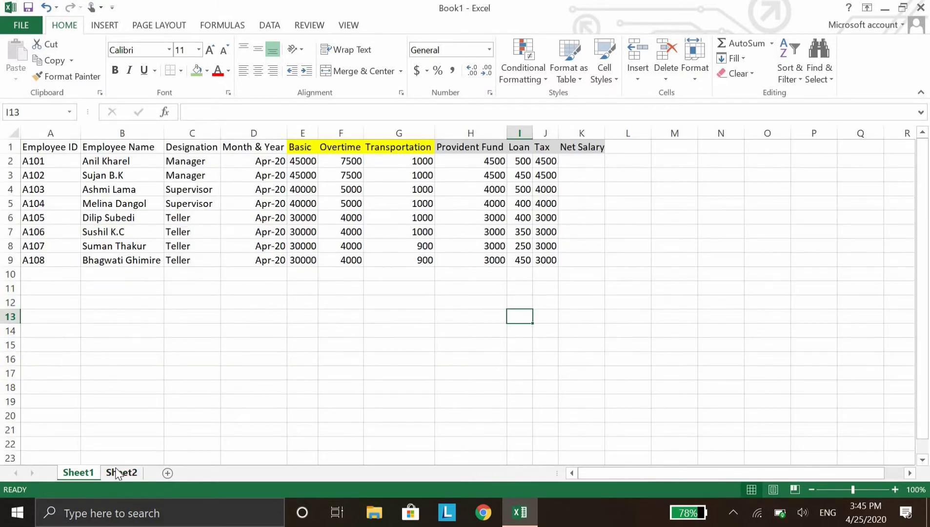
{"action": "left_click", "coordinate": [118, 473]}
{"action": "type", "text": "T"}
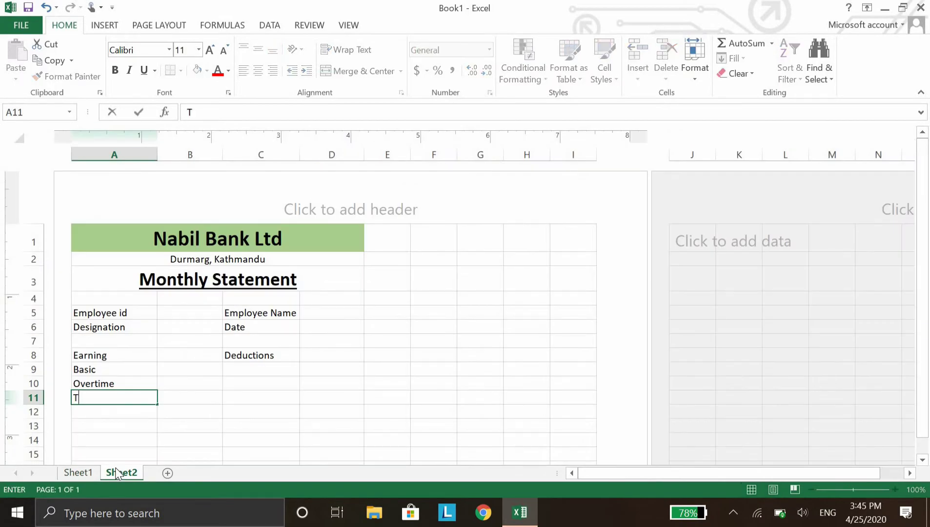
{"action": "type", "text": "ransportati"}
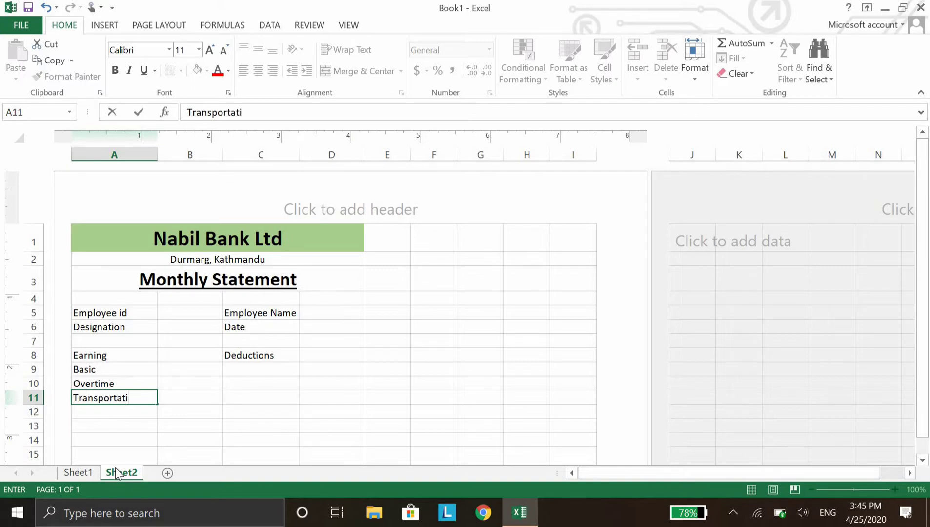
{"action": "type", "text": "on"}
Enter Provident Fund, Loan and Tax in C9 to C11, then Net Salary in C12.
{"action": "left_click", "coordinate": [238, 373]}
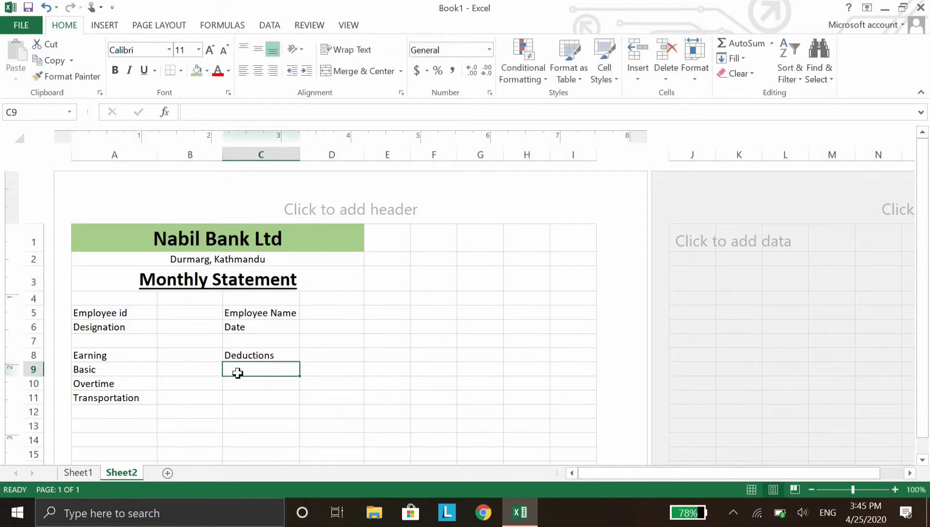
{"action": "type", "text": "Prod"}
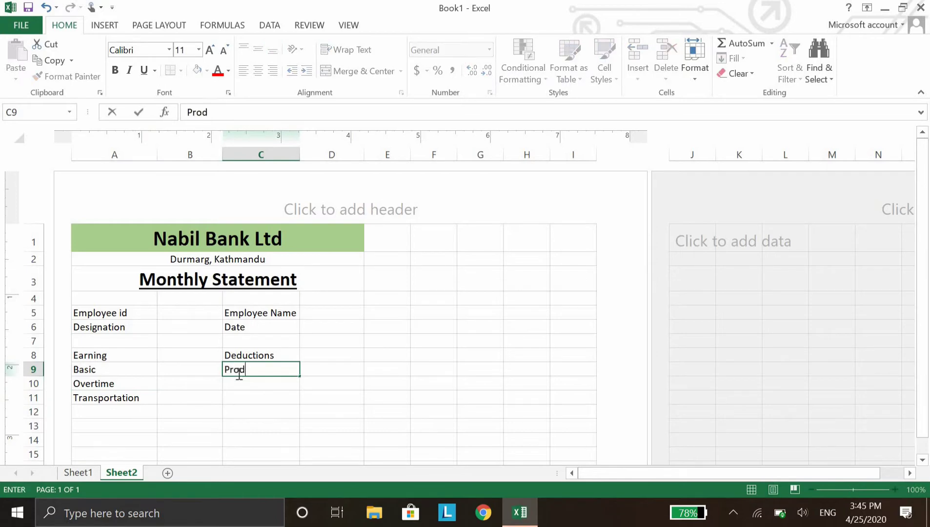
{"action": "key", "text": "BackSpace"}
{"action": "type", "text": "vid"}
{"action": "type", "text": "ent F"}
{"action": "type", "text": "und"}
{"action": "key", "text": "Return"}
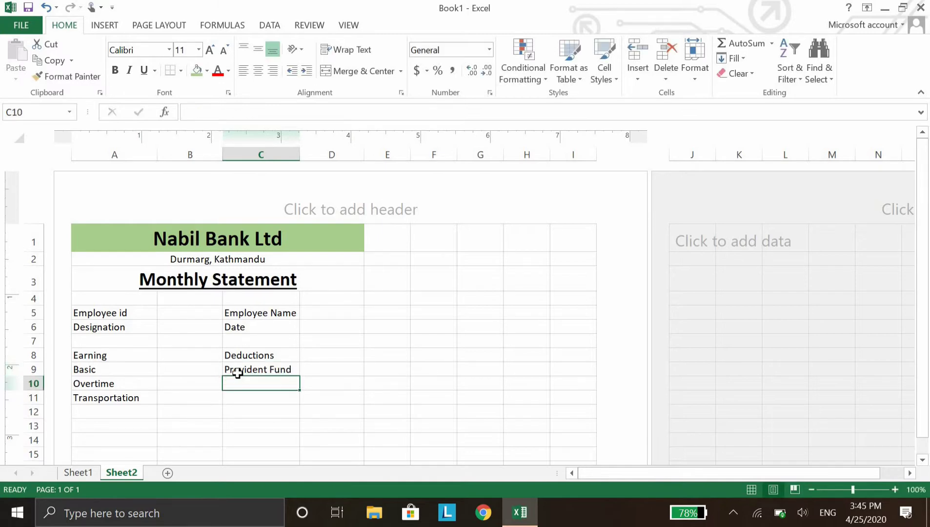
{"action": "type", "text": "L"}
{"action": "type", "text": "oan"}
{"action": "key", "text": "Return"}
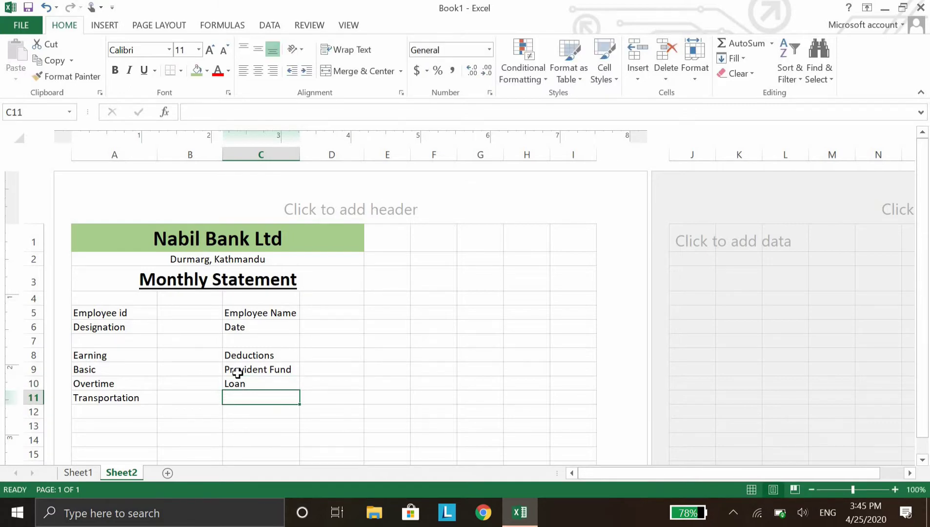
{"action": "type", "text": "Tax"}
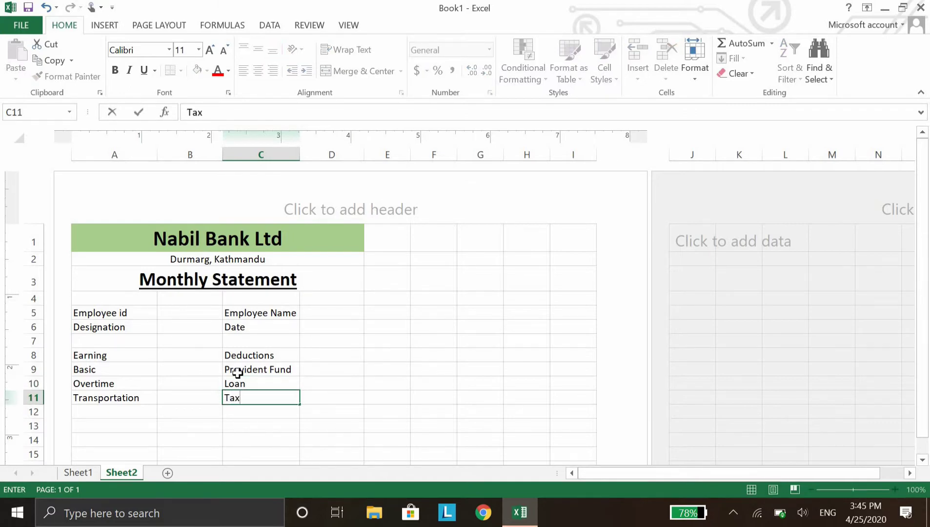
{"action": "key", "text": "Return"}
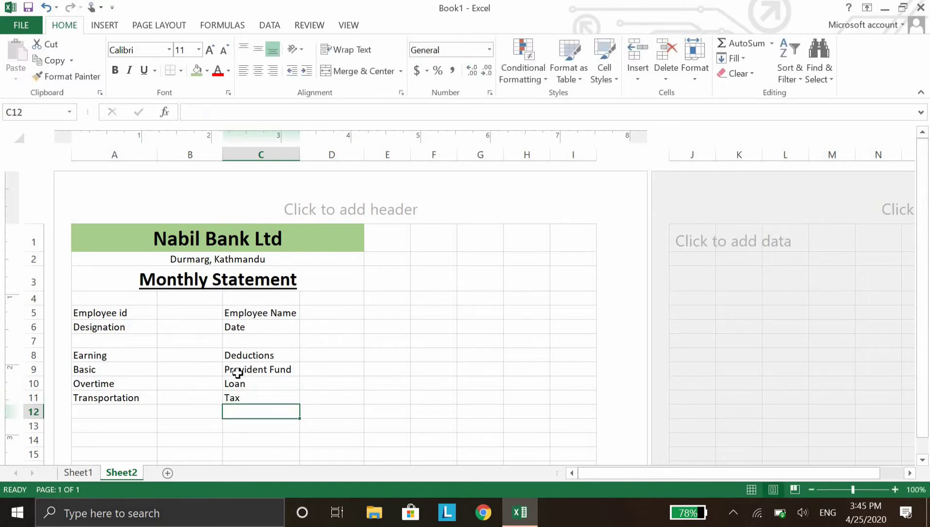
{"action": "type", "text": "Net Salary"}
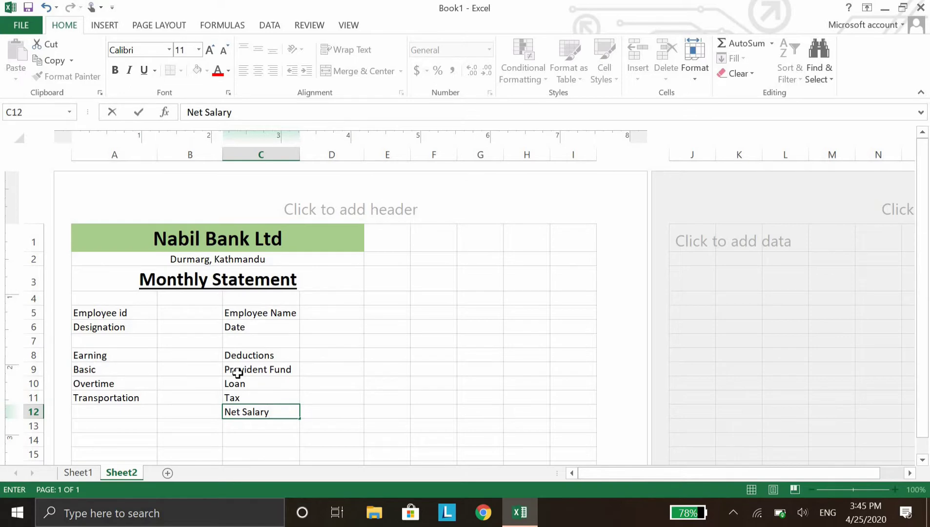
Enter Total Earning in A12 and Total Deduction in C12, retyping Net Salary into C13.
{"action": "left_click", "coordinate": [100, 414]}
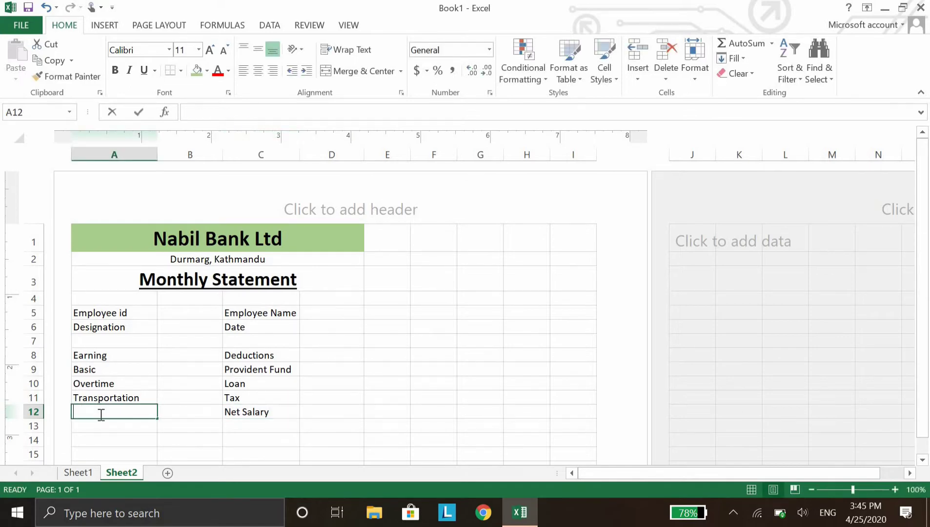
{"action": "type", "text": "Total Earning"}
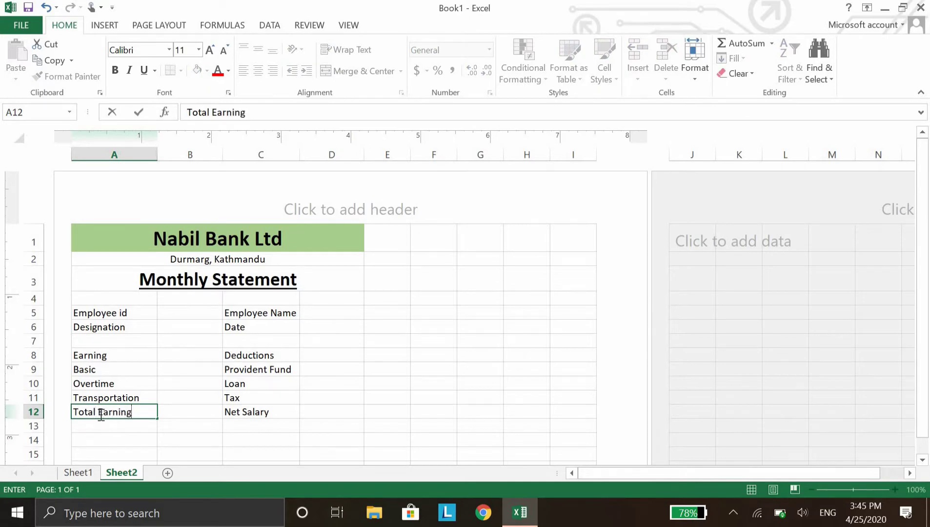
{"action": "key", "text": "Tab"}
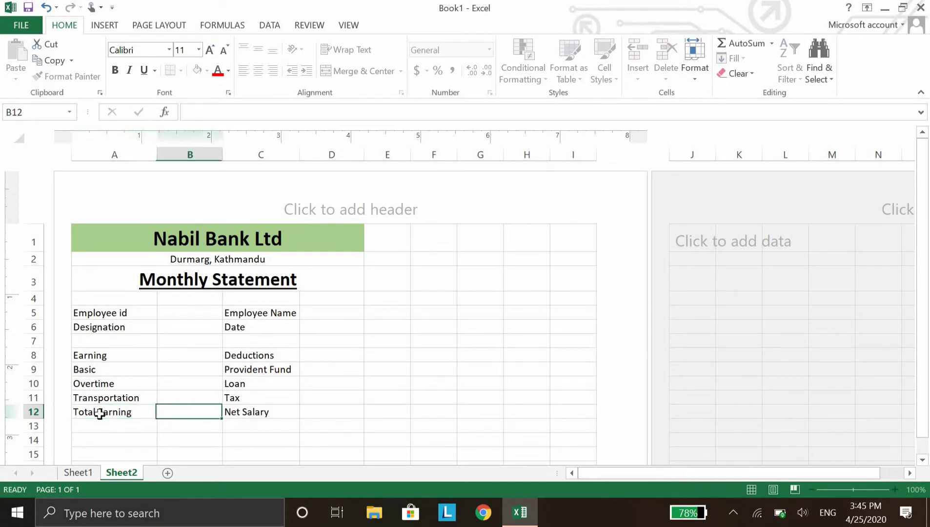
{"action": "key", "text": "Tab"}
{"action": "type", "text": "Total "}
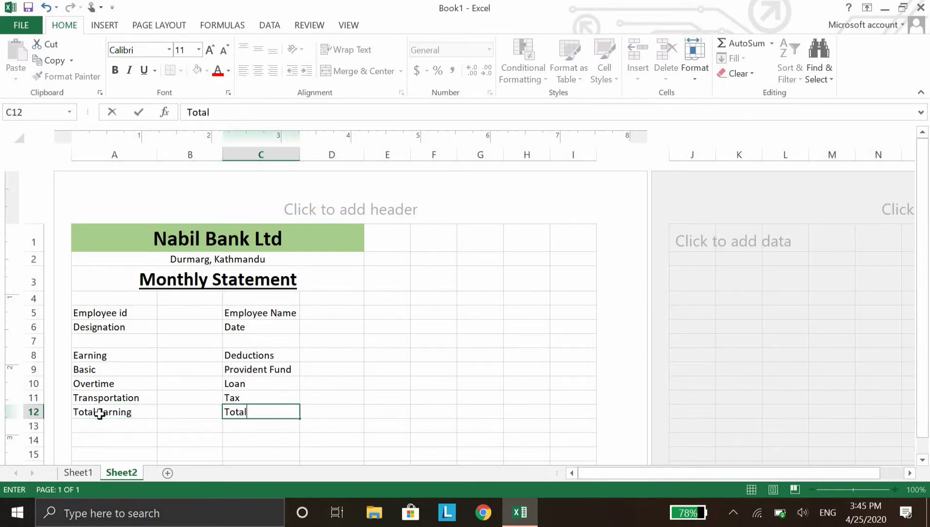
{"action": "type", "text": "Dedu"}
{"action": "type", "text": "ction"}
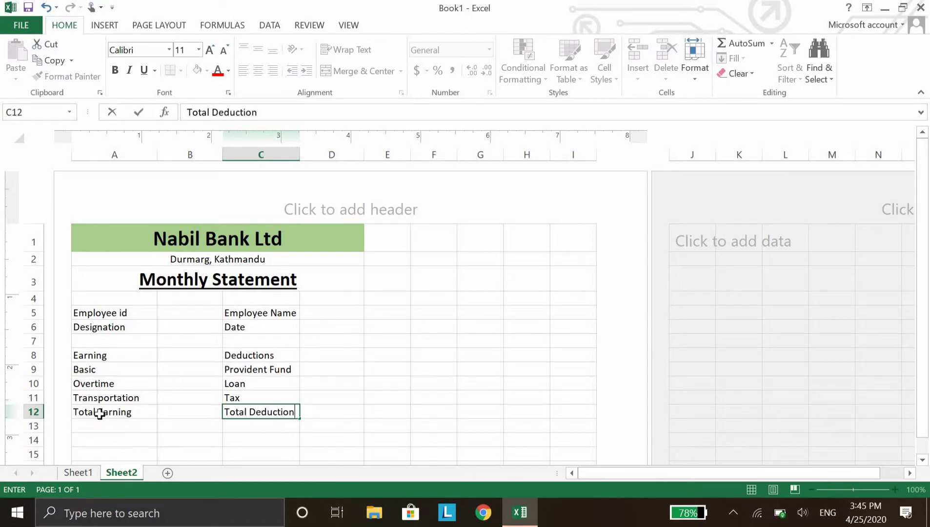
{"action": "key", "text": "Return"}
{"action": "key", "text": "Return"}
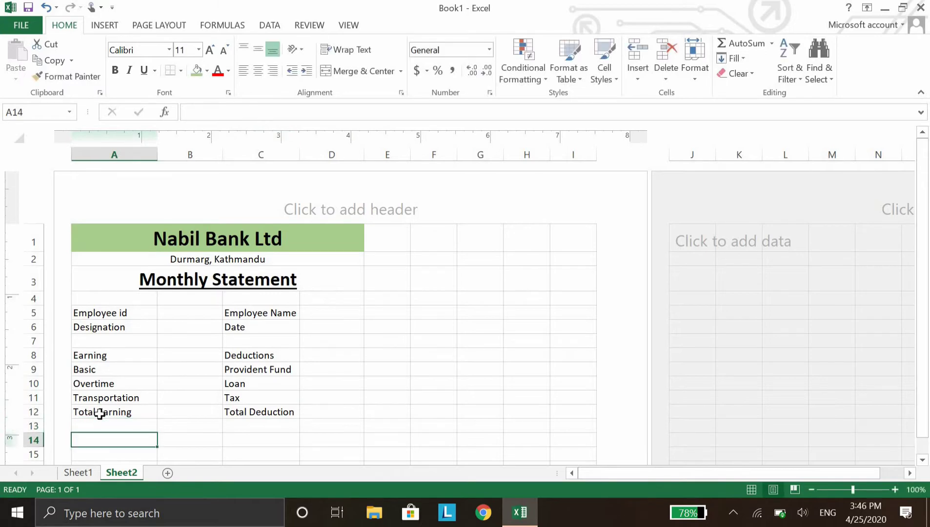
{"action": "key", "text": "Right"}
{"action": "key", "text": "Right"}
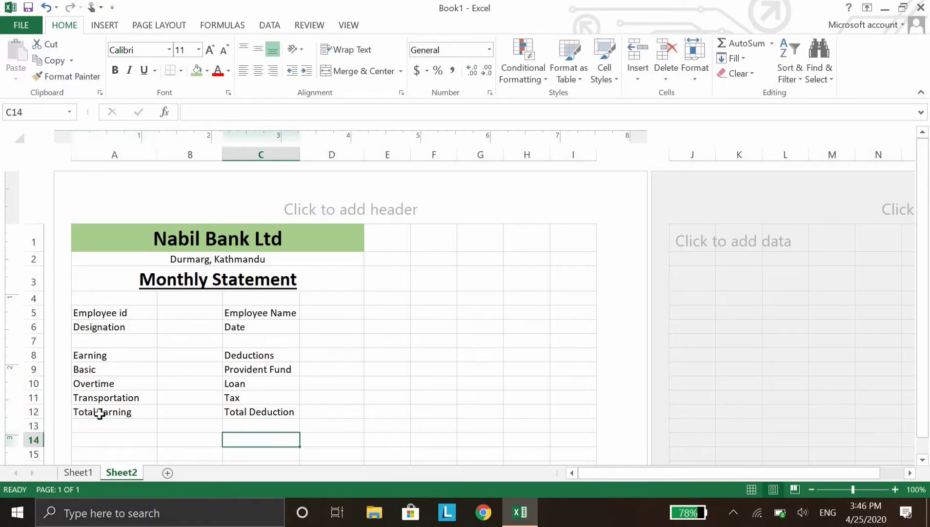
{"action": "key", "text": "Up"}
{"action": "type", "text": "Ne"}
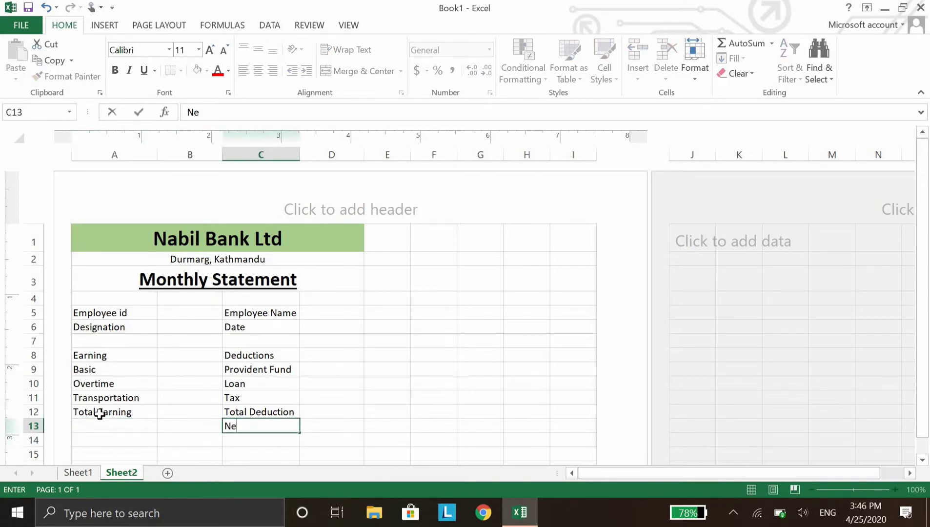
{"action": "type", "text": "t Salary"}
{"action": "scroll", "coordinate": [189, 355], "scroll_direction": "down", "scroll_amount": 3}
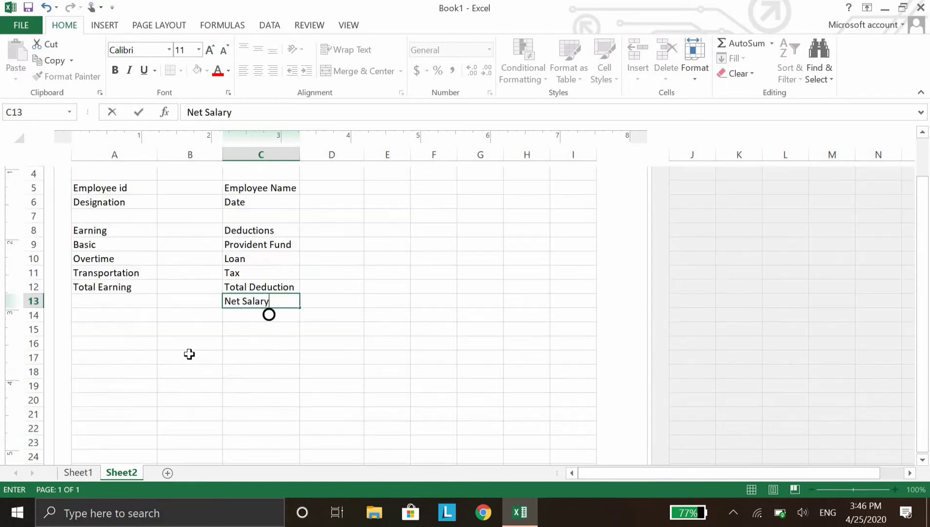
Type 'Sign:' in C15, merge C15:D15, and follow it with a row of dots.
{"action": "left_click", "coordinate": [242, 331]}
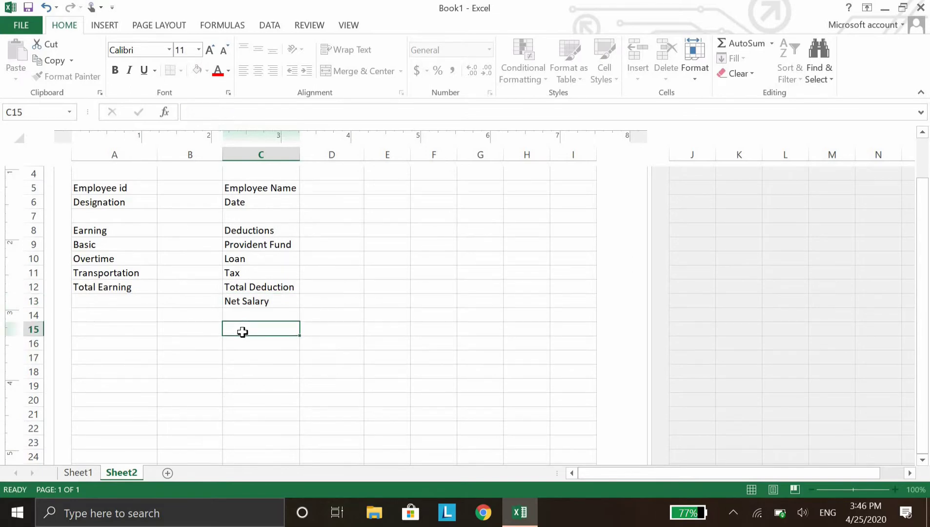
{"action": "type", "text": "Sign:"}
{"action": "left_click", "coordinate": [308, 330]}
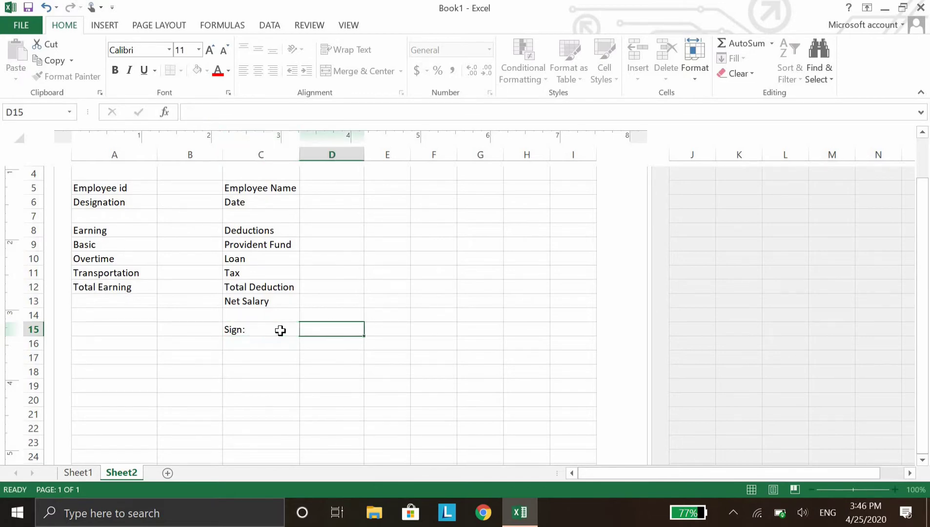
{"action": "left_click", "coordinate": [280, 330], "text": "shift"}
{"action": "left_click", "coordinate": [336, 71]}
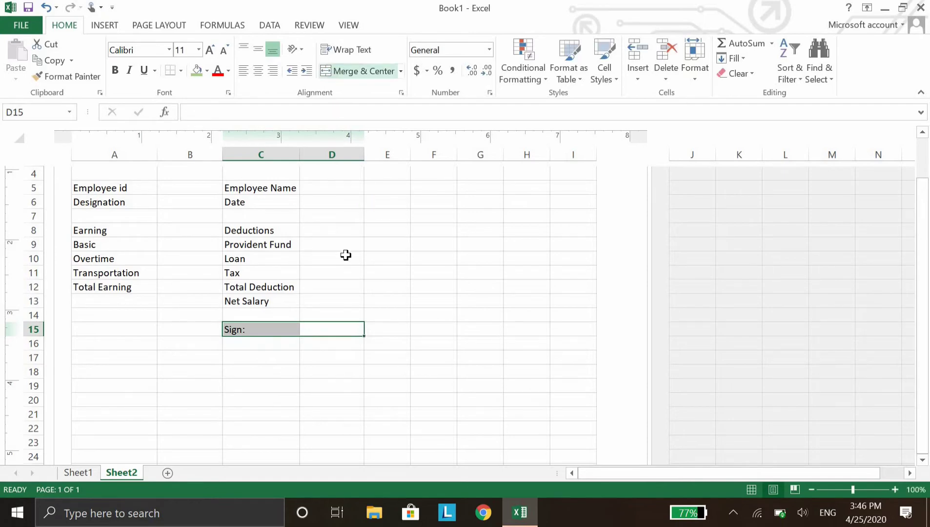
{"action": "double_click", "coordinate": [329, 330]}
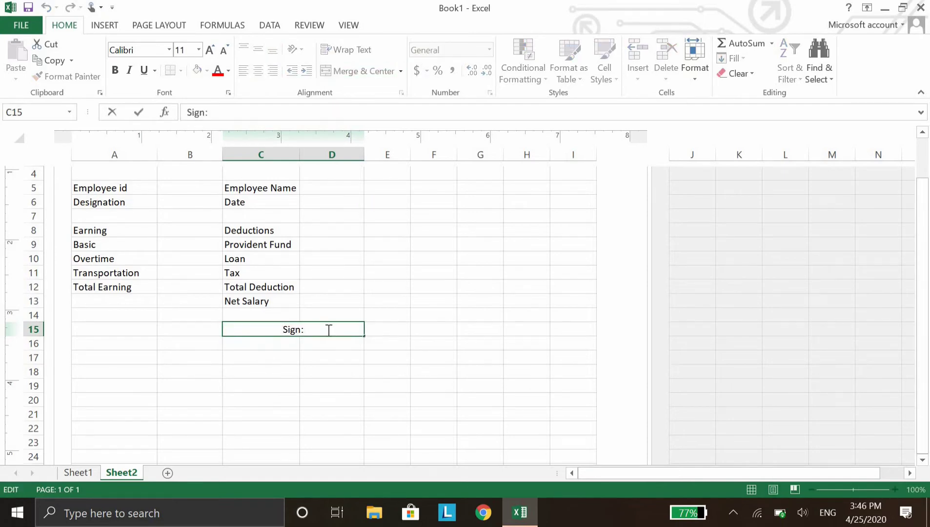
{"action": "type", "text": "................"}
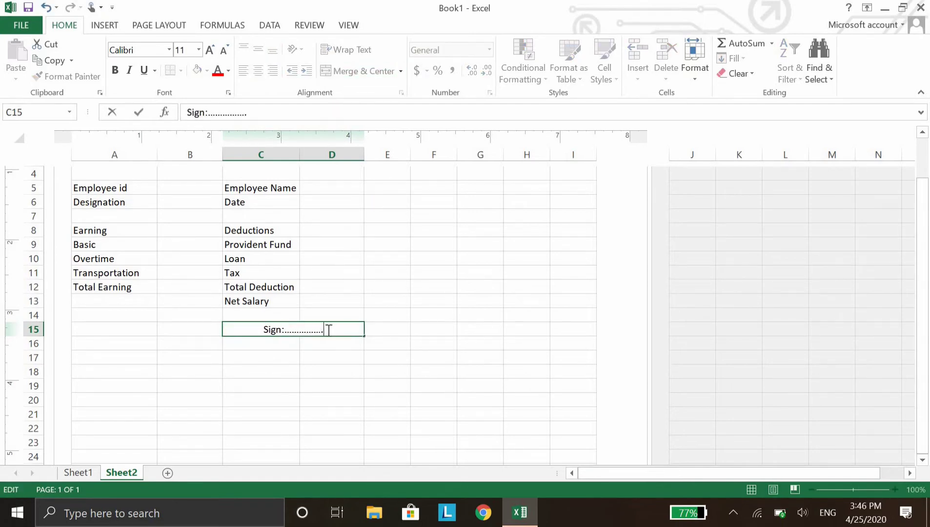
{"action": "type", "text": "....................."}
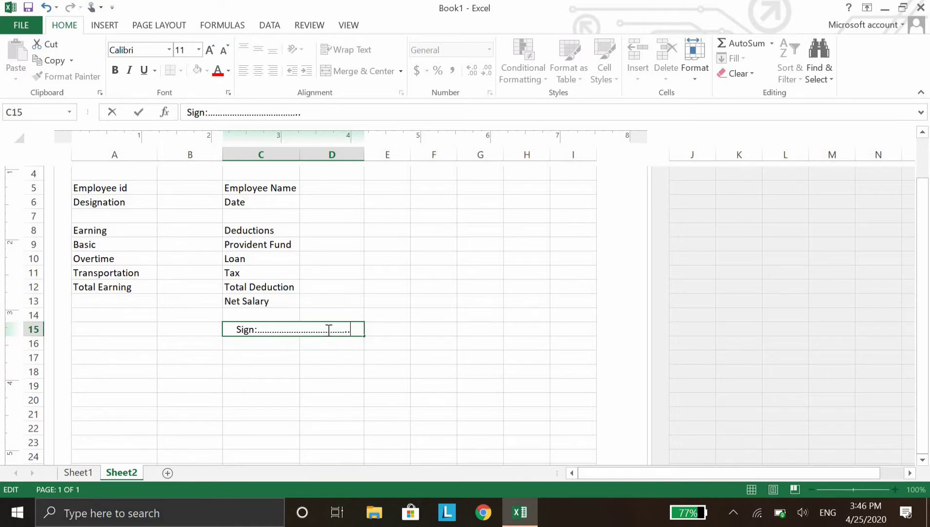
{"action": "type", "text": "......."}
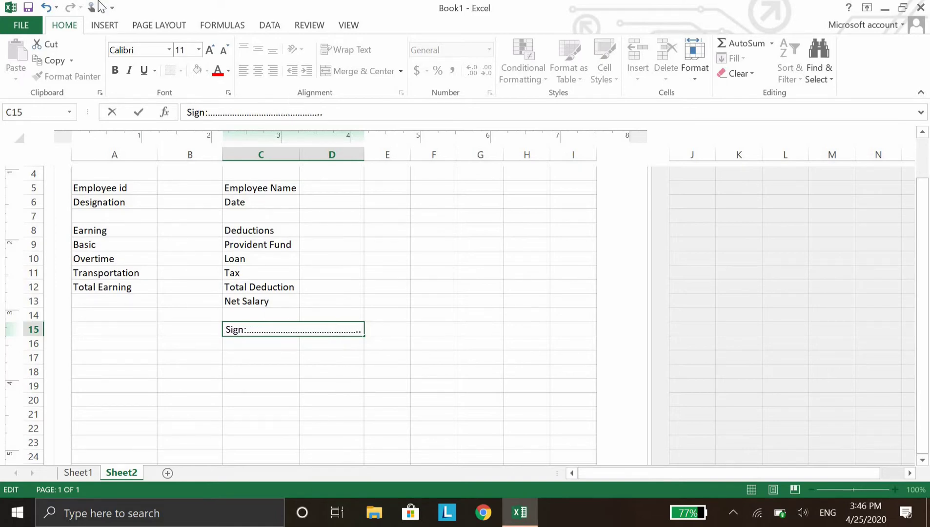
{"action": "scroll", "coordinate": [125, 272], "scroll_direction": "up", "scroll_amount": 3}
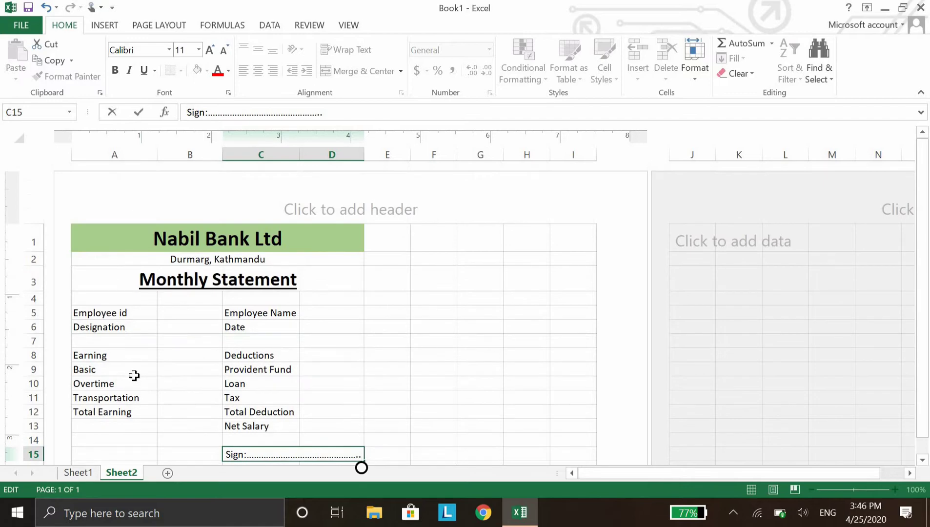
Give the A8:D8 heading row a light blue-grey fill and bold text.
{"action": "left_click_drag", "start_coordinate": [106, 355], "coordinate": [322, 352]}
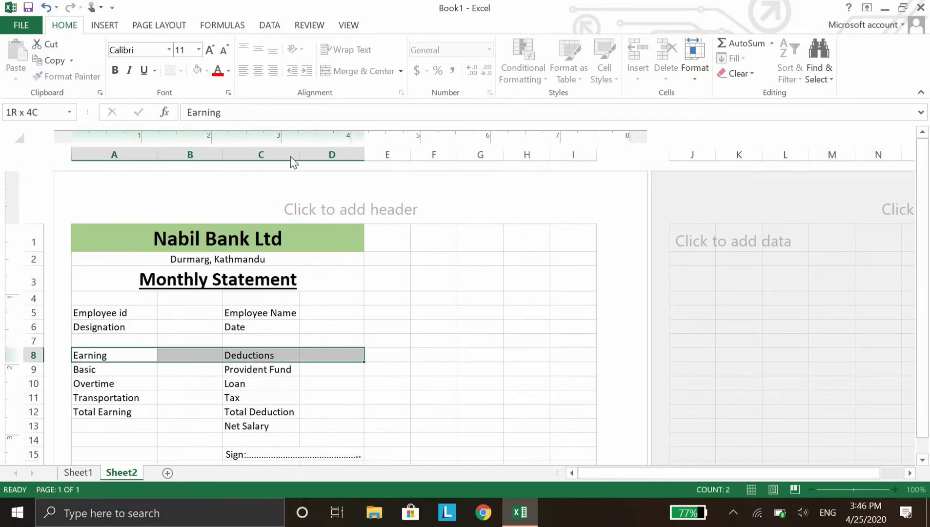
{"action": "left_click", "coordinate": [207, 71]}
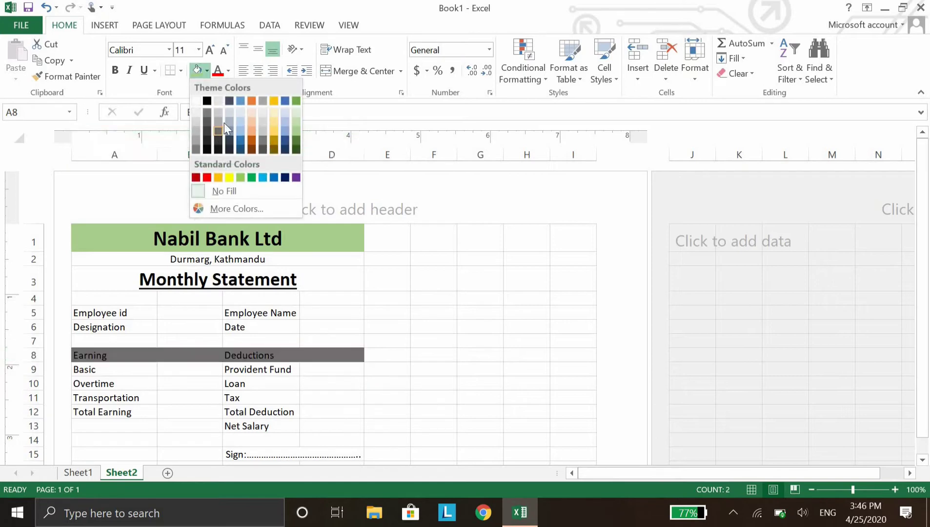
{"action": "left_click", "coordinate": [226, 121]}
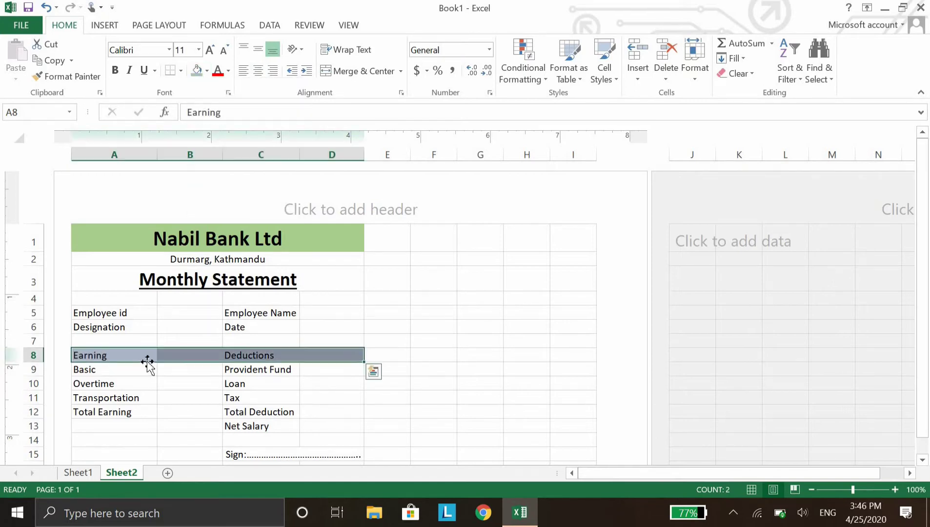
{"action": "left_click", "coordinate": [116, 70]}
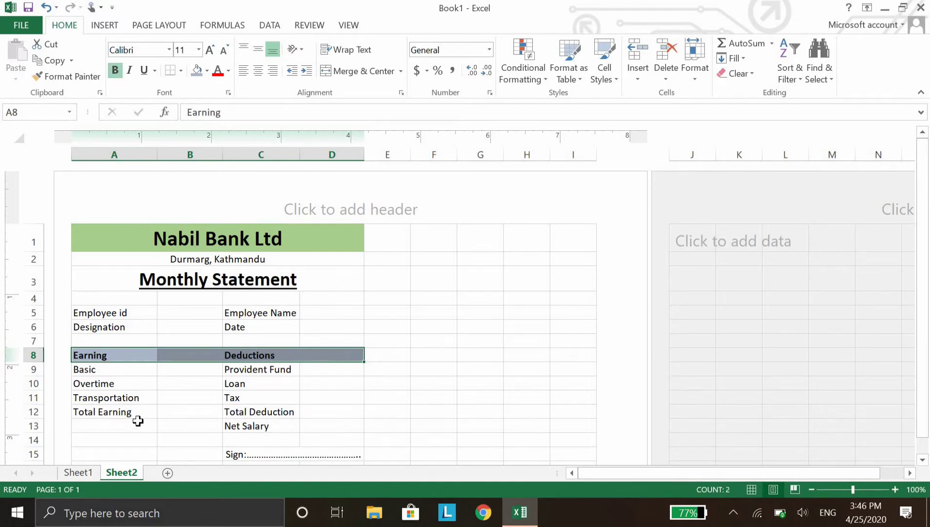
Undo the accidental move of Net Salary back to C13 and bold it.
{"action": "left_click", "coordinate": [248, 428]}
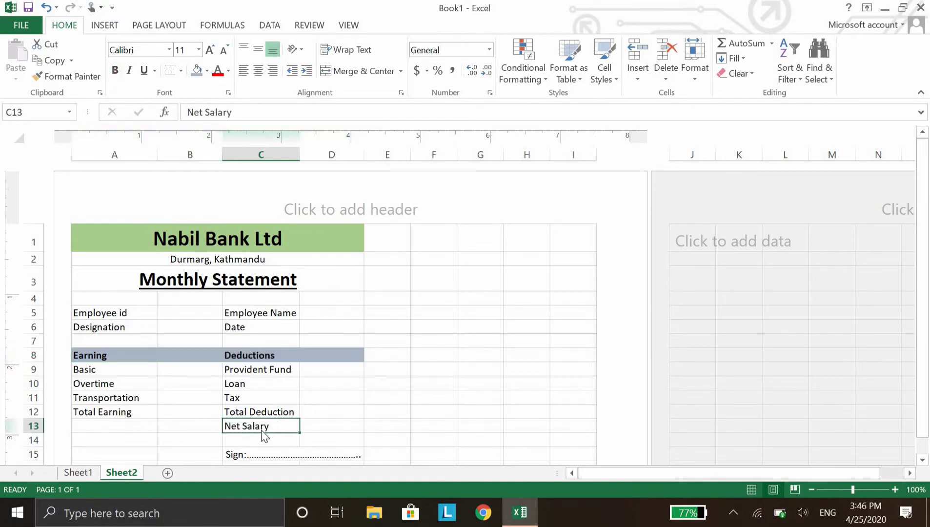
{"action": "left_click_drag", "start_coordinate": [309, 429], "coordinate": [306, 426]}
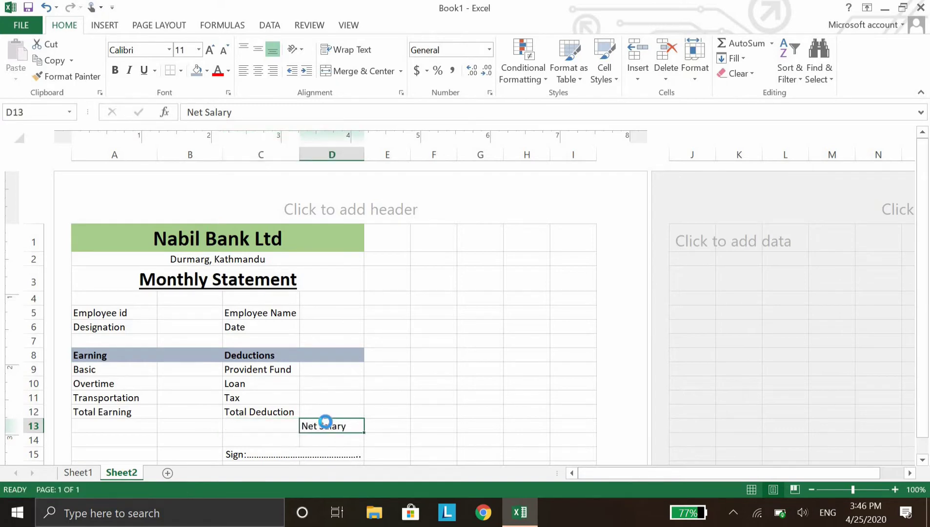
{"action": "left_click", "coordinate": [284, 427]}
{"action": "key", "text": "ctrl+z"}
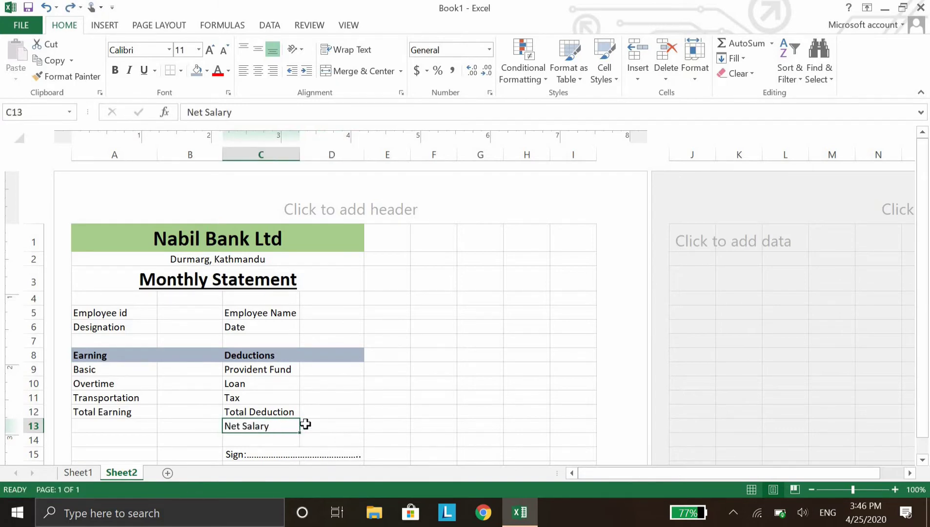
{"action": "left_click", "coordinate": [305, 422], "text": "shift"}
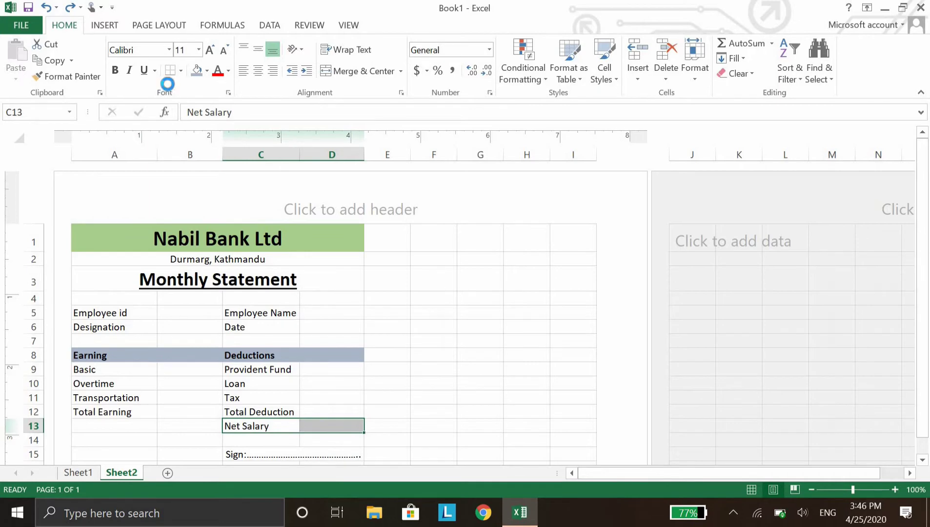
{"action": "key", "text": "ctrl+b"}
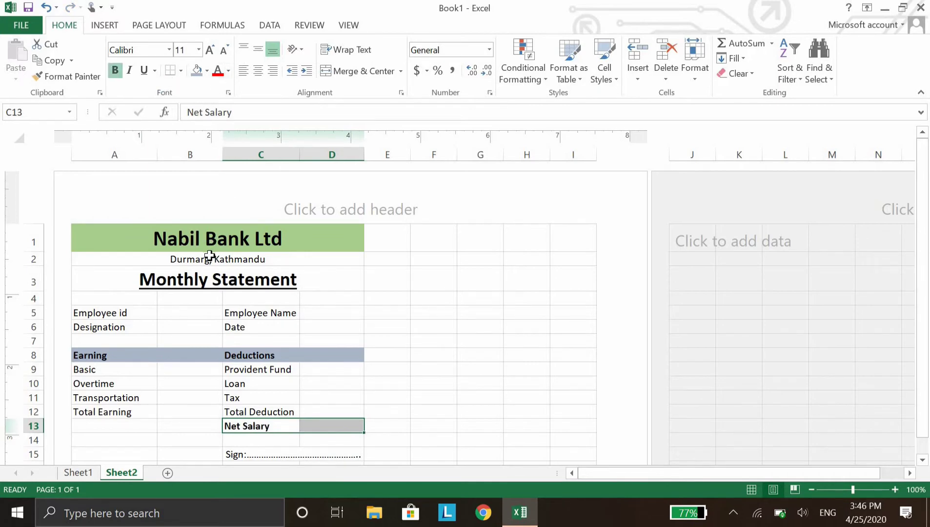
{"action": "left_click", "coordinate": [119, 317]}
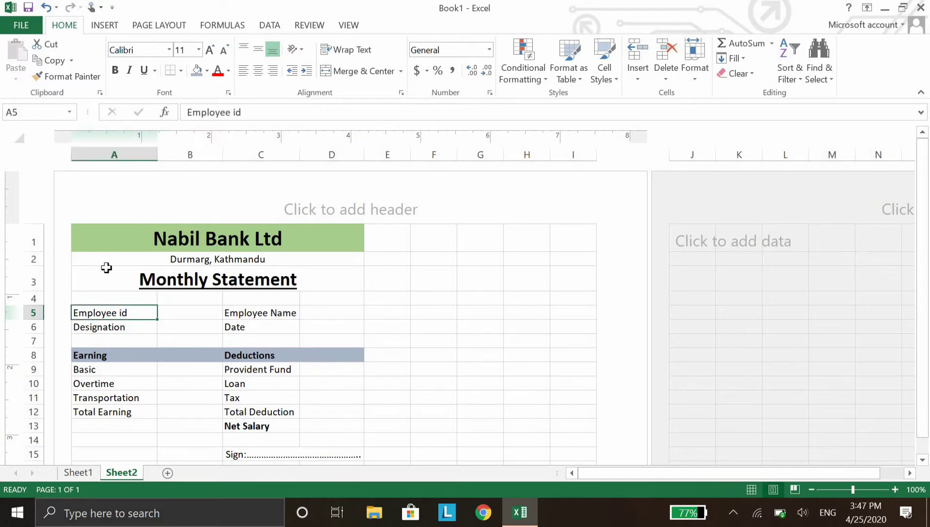
Put a thick outline border around the whole statement, from title to signature.
{"action": "mouse_move", "coordinate": [105, 241]}
{"action": "left_mouse_down"}
{"action": "mouse_move", "coordinate": [226, 415]}
{"action": "mouse_move", "coordinate": [229, 451]}
{"action": "left_mouse_up"}
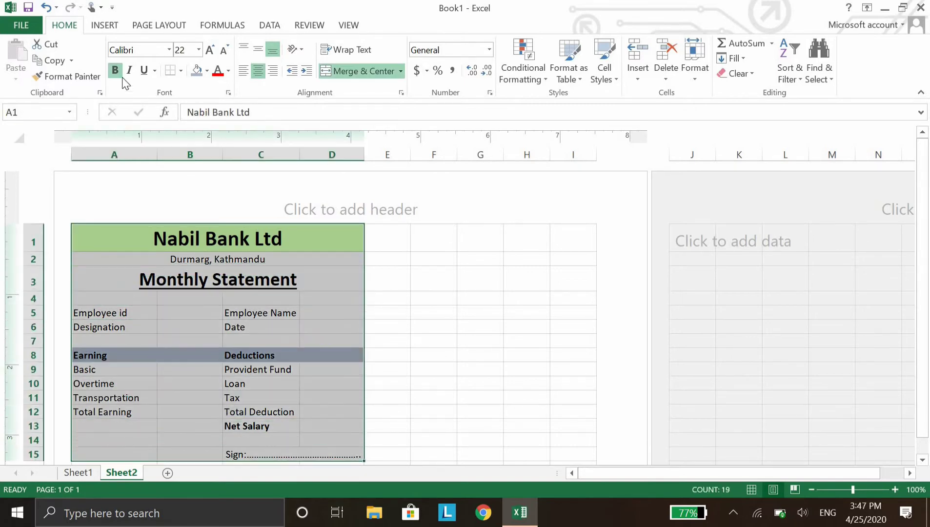
{"action": "left_click", "coordinate": [180, 71]}
{"action": "left_click", "coordinate": [198, 227]}
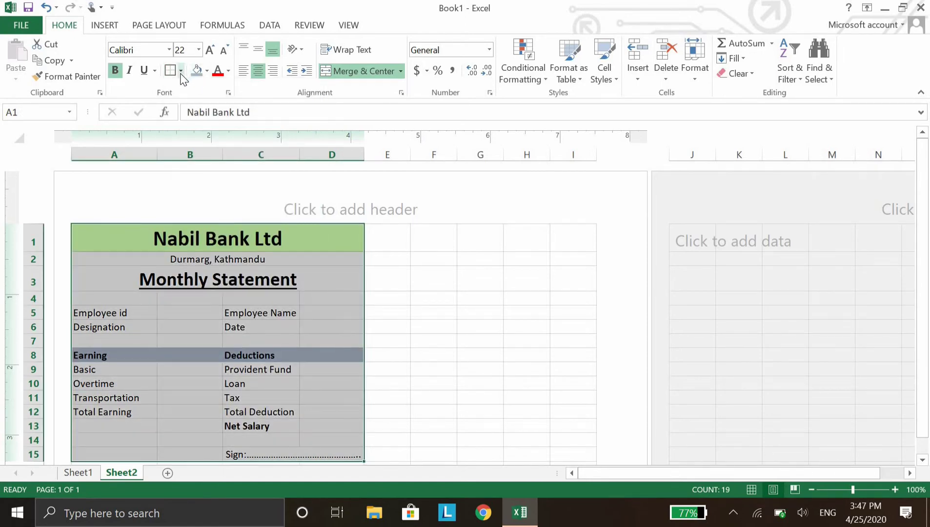
{"action": "left_click", "coordinate": [235, 363]}
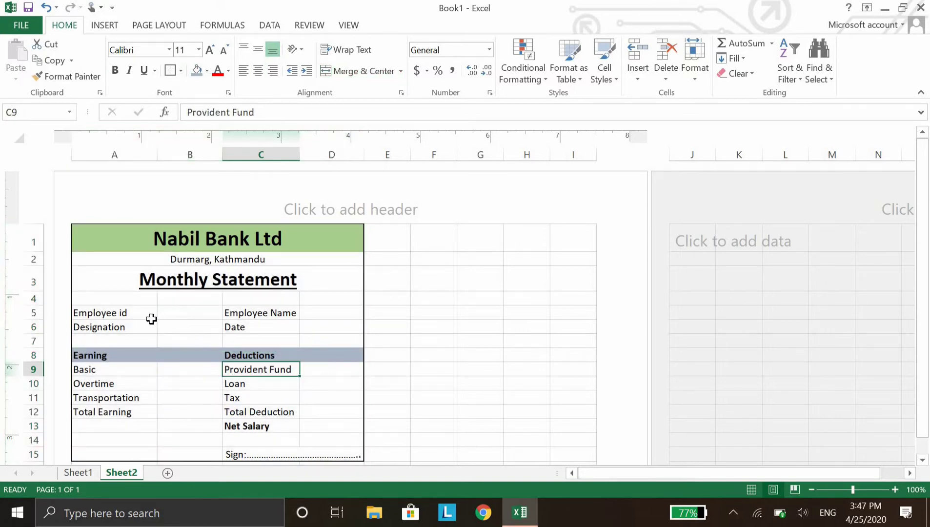
Apply an outside border around the employee details block A5:D6.
{"action": "left_click", "coordinate": [112, 312]}
{"action": "left_click_drag", "start_coordinate": [147, 324], "coordinate": [325, 327]}
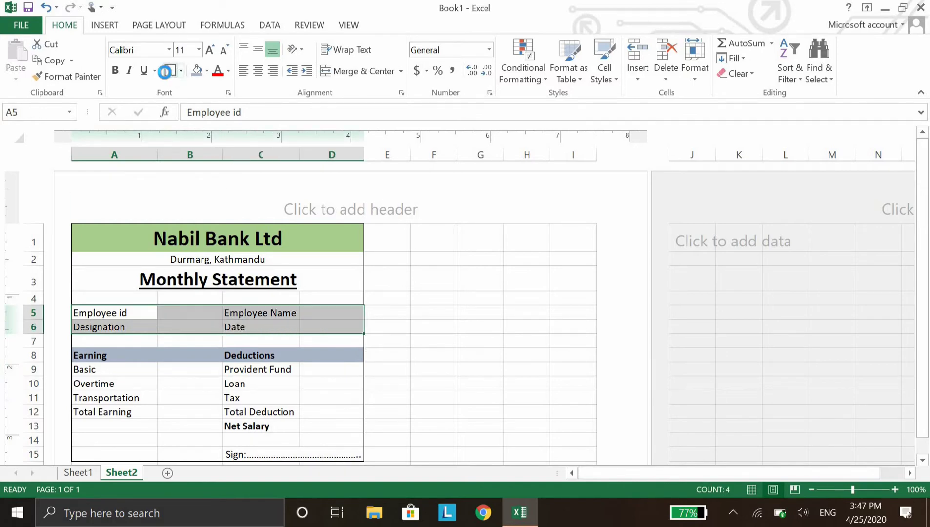
{"action": "left_click", "coordinate": [169, 70]}
Add a border around the Earning/Deductions header row A8:D8.
{"action": "left_click", "coordinate": [244, 371]}
{"action": "left_click_drag", "start_coordinate": [242, 373], "coordinate": [247, 361]}
{"action": "key", "text": "Escape"}
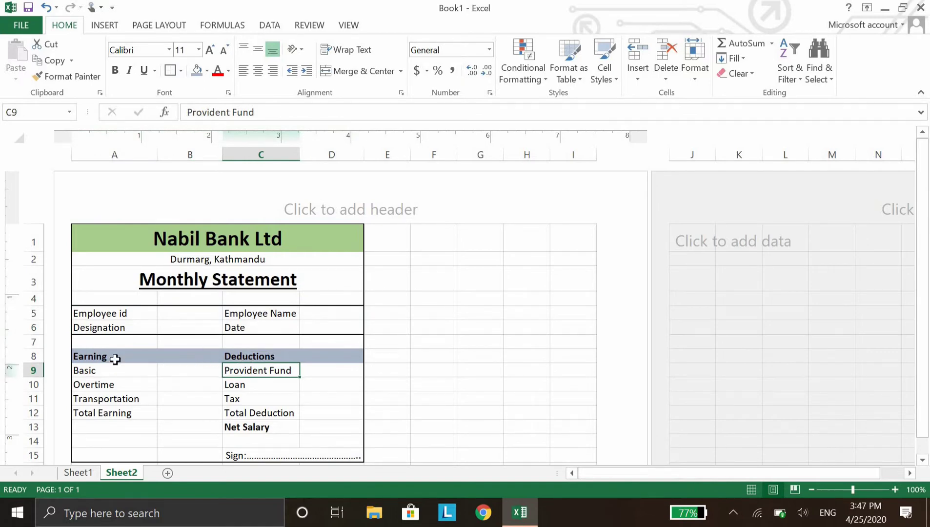
{"action": "left_click_drag", "start_coordinate": [112, 356], "coordinate": [322, 356]}
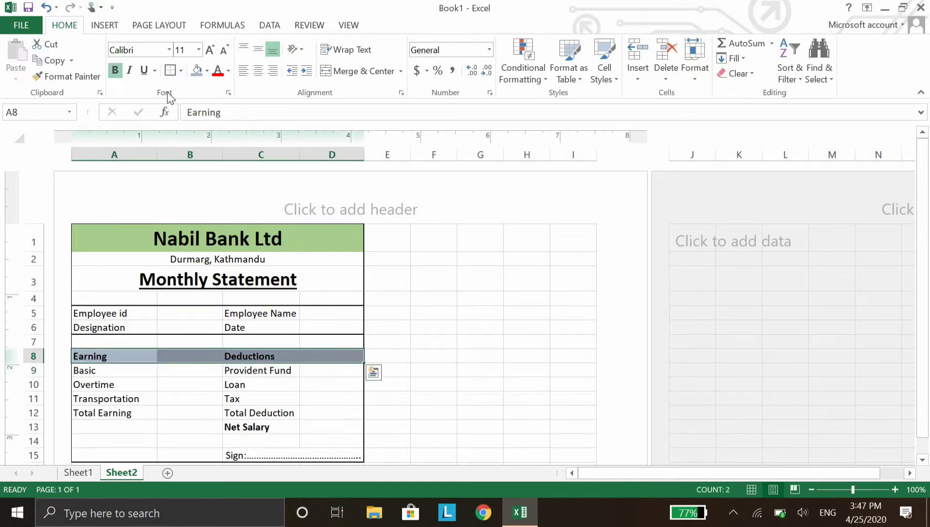
{"action": "left_click", "coordinate": [174, 75]}
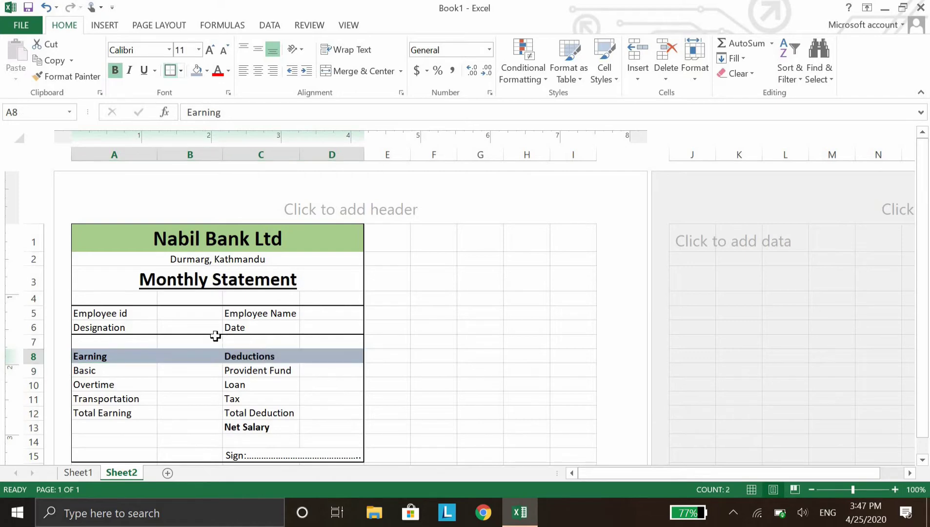
{"action": "left_click", "coordinate": [188, 316]}
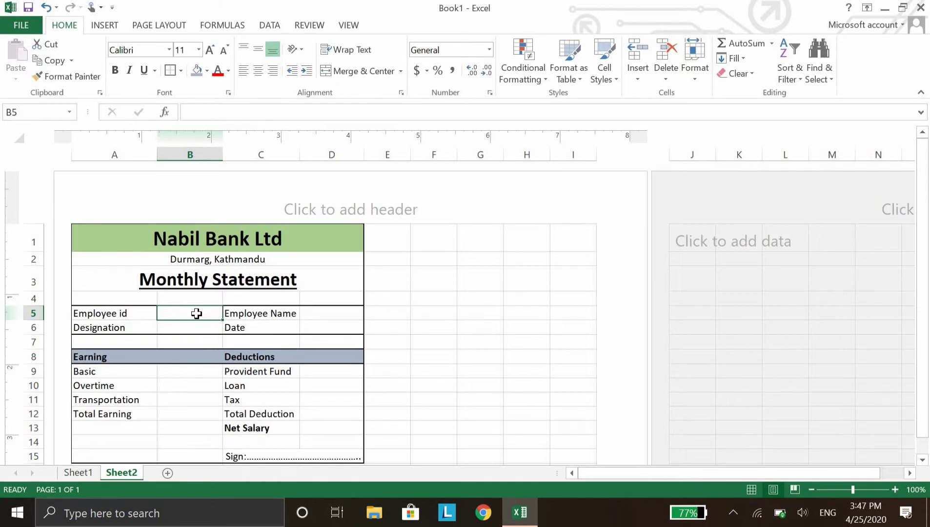
Give B5 list validation sourced from Sheet1!$A$2:$A$9, the employee IDs.
{"action": "left_click", "coordinate": [112, 472]}
{"action": "left_click", "coordinate": [271, 27]}
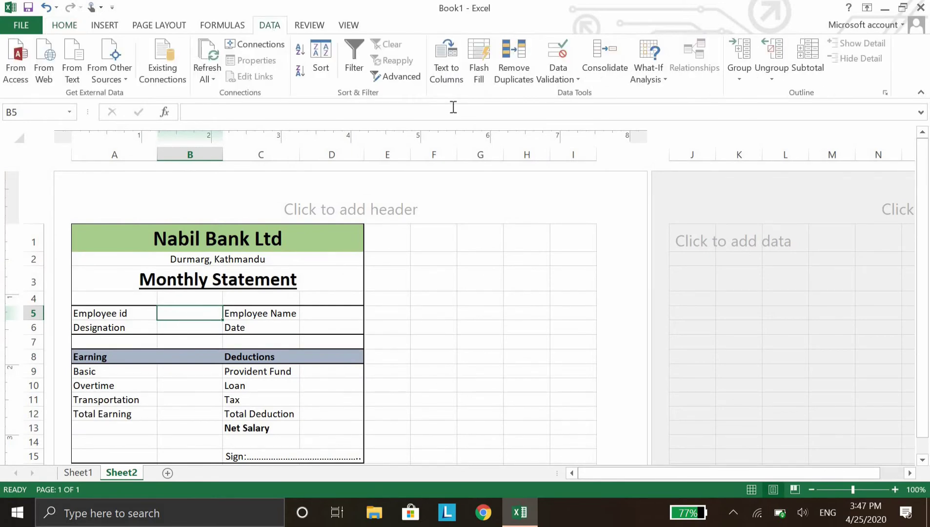
{"action": "left_click", "coordinate": [559, 78]}
{"action": "left_click", "coordinate": [563, 95]}
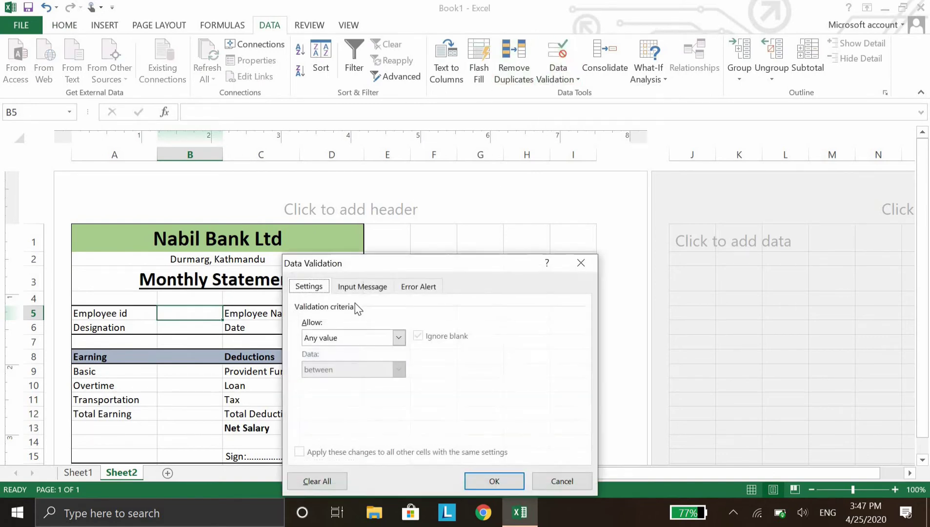
{"action": "left_click", "coordinate": [370, 341]}
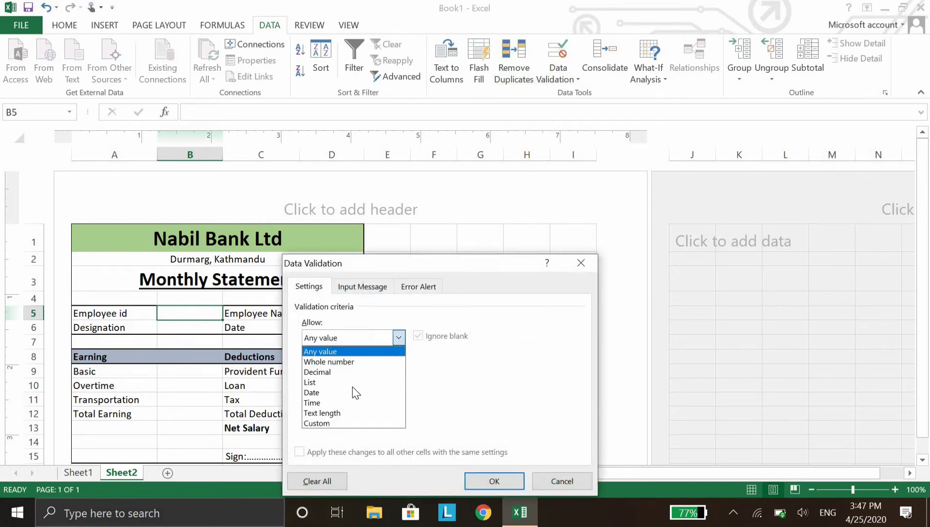
{"action": "left_click", "coordinate": [352, 382]}
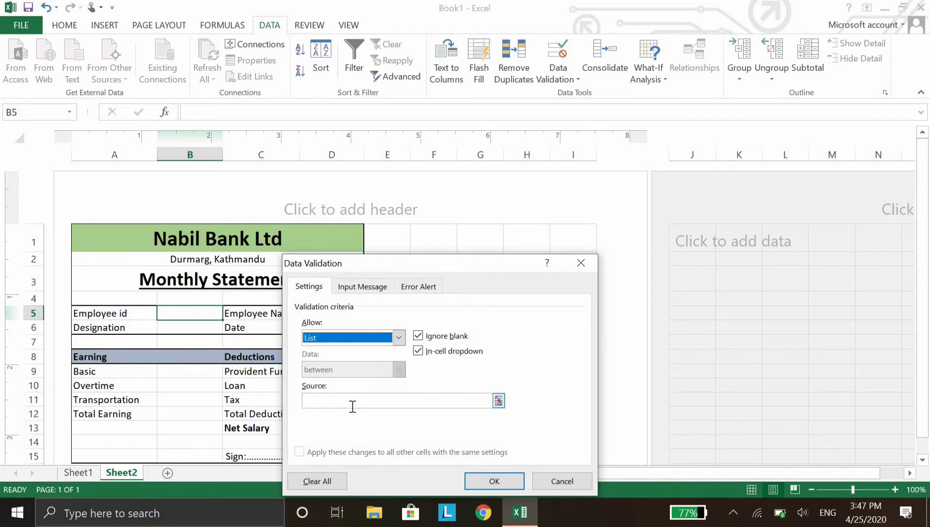
{"action": "left_click", "coordinate": [357, 404]}
{"action": "type", "text": "="}
{"action": "left_click", "coordinate": [87, 474]}
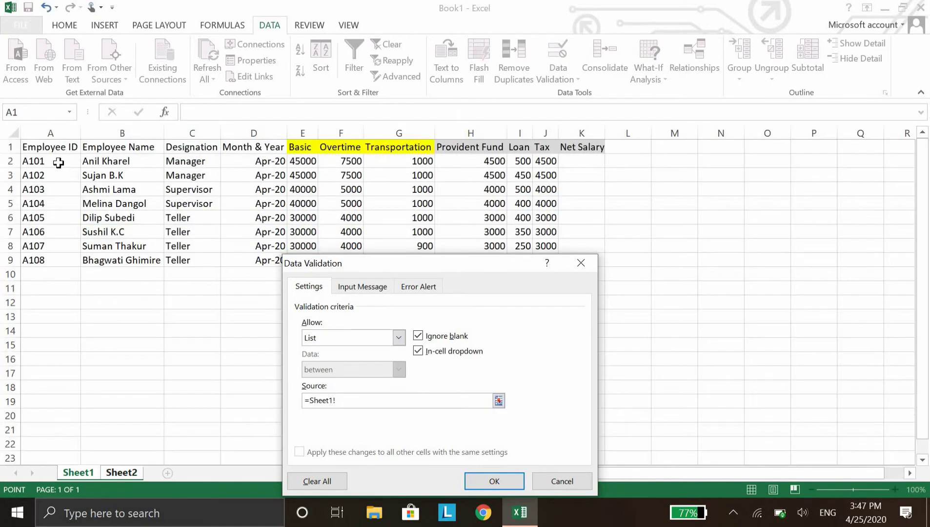
{"action": "left_click_drag", "start_coordinate": [59, 163], "coordinate": [55, 262]}
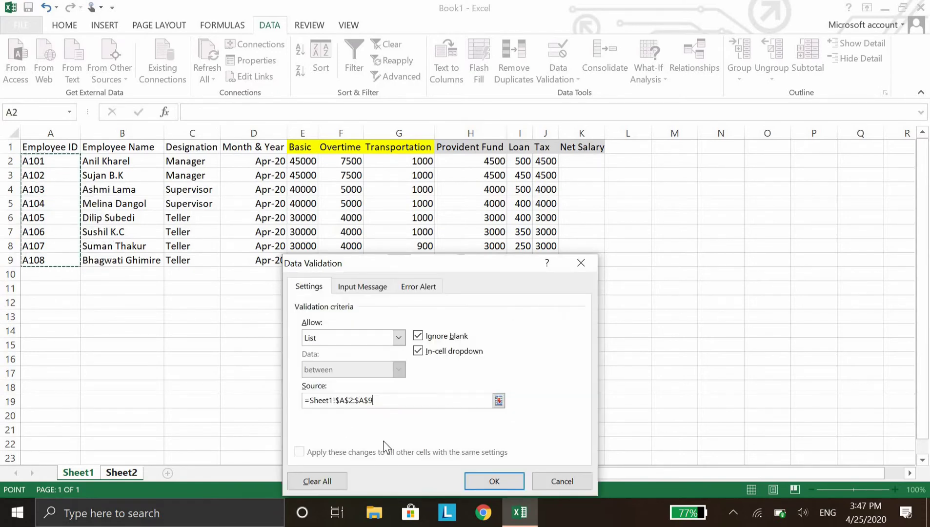
{"action": "left_click", "coordinate": [478, 481]}
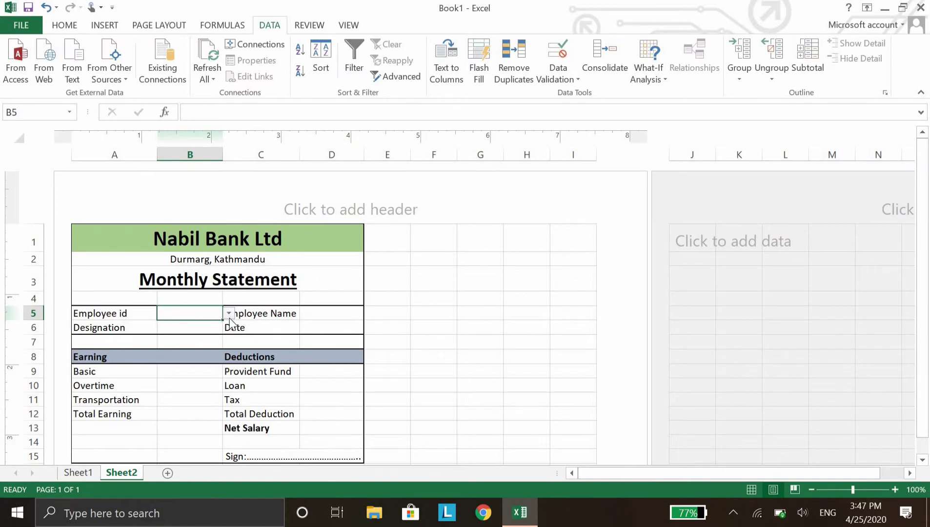
Pick A102 from B5's dropdown and compare it with Sheet1's employee table.
{"action": "left_click", "coordinate": [228, 314]}
{"action": "left_click", "coordinate": [211, 333]}
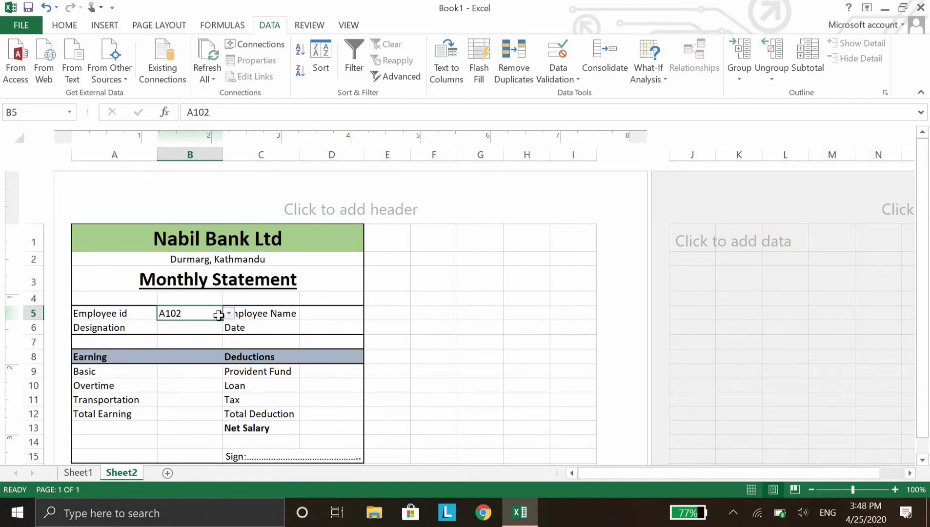
{"action": "left_click", "coordinate": [229, 314]}
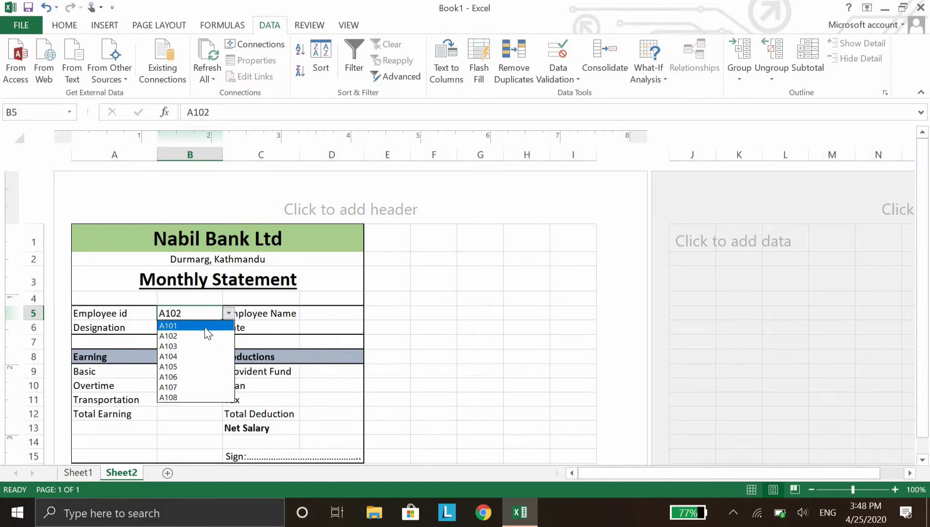
{"action": "left_click", "coordinate": [185, 336]}
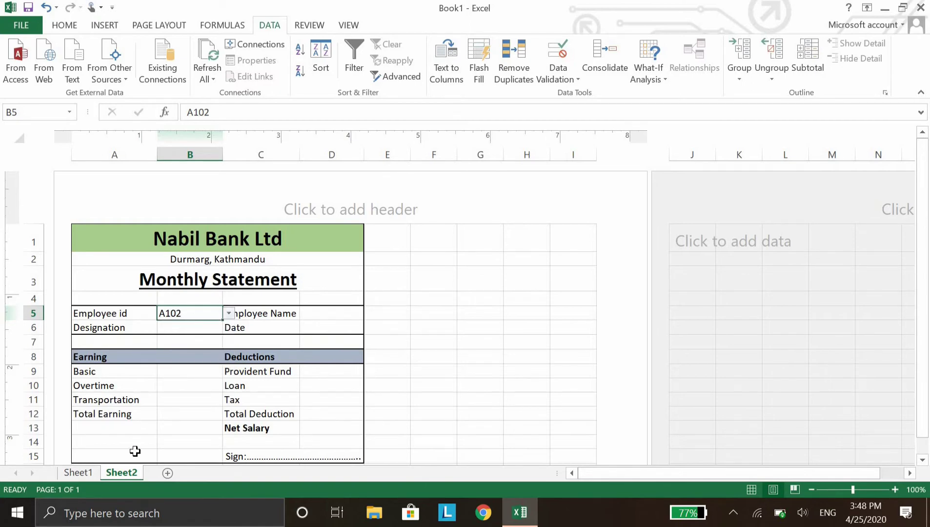
{"action": "left_click", "coordinate": [78, 472]}
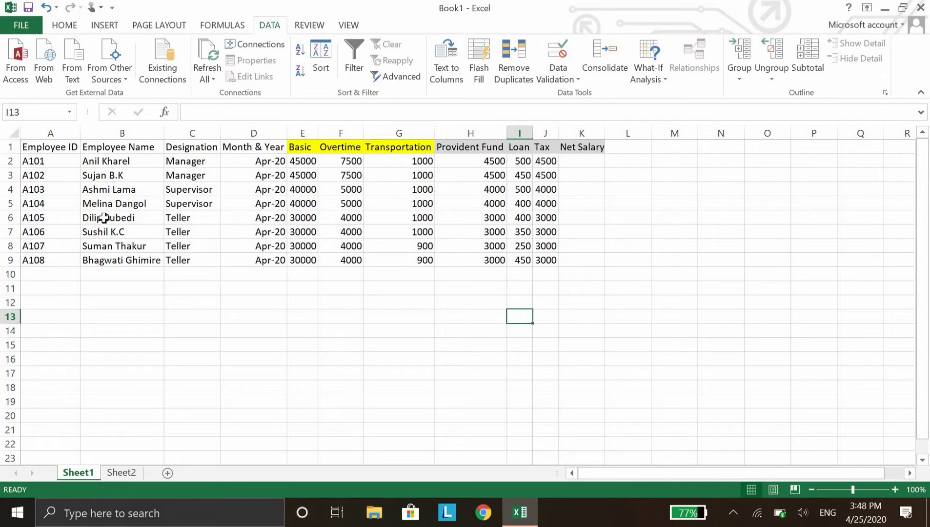
{"action": "left_click", "coordinate": [113, 475]}
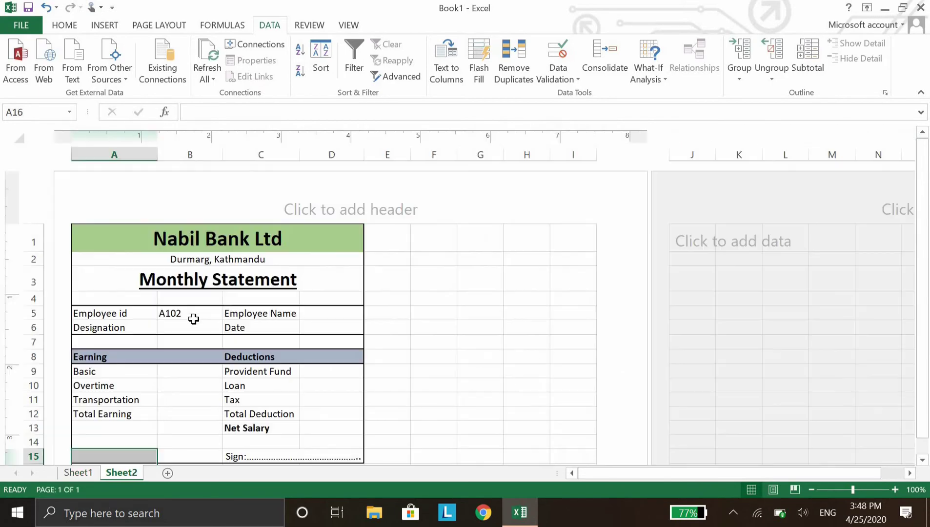
Enter =VLOOKUP(B5,Sheet1!A2:K9,2,0) in D5 to show the employee's name.
{"action": "left_click", "coordinate": [312, 315]}
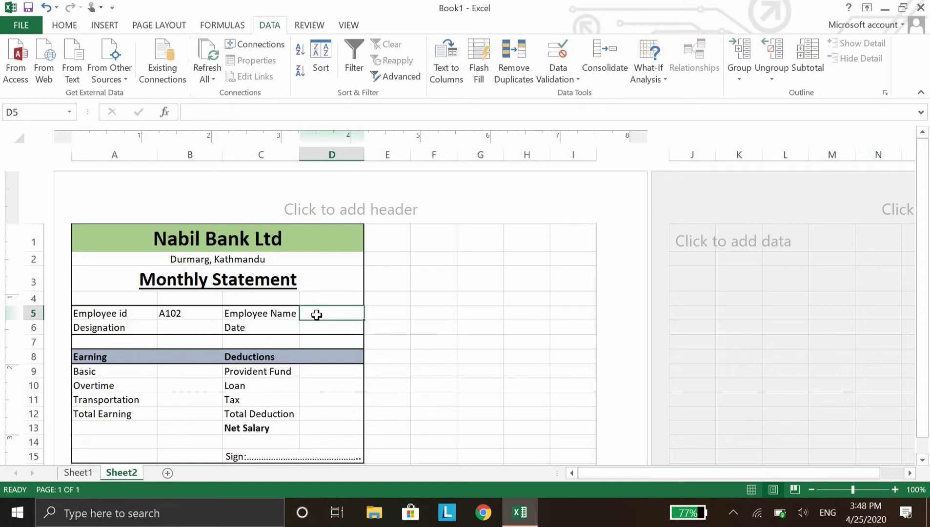
{"action": "left_click", "coordinate": [236, 113]}
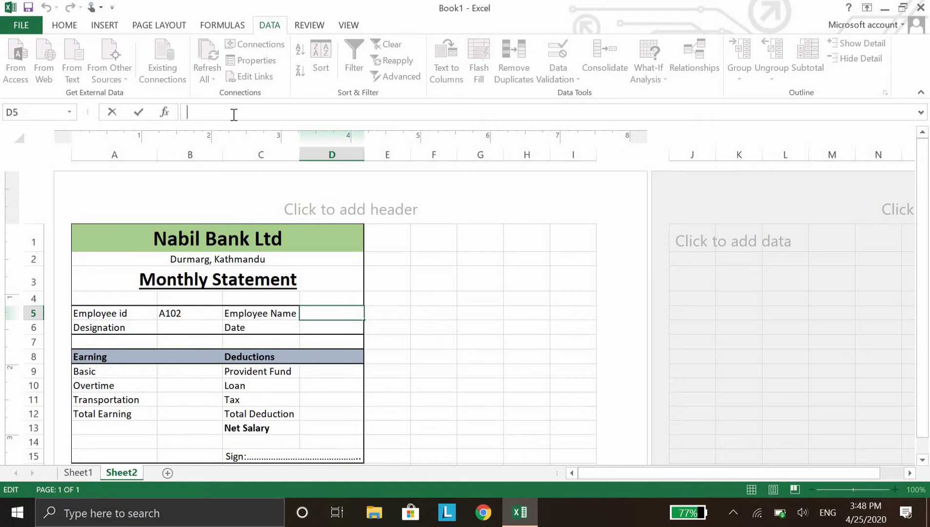
{"action": "type", "text": "="}
{"action": "type", "text": "vlookup"}
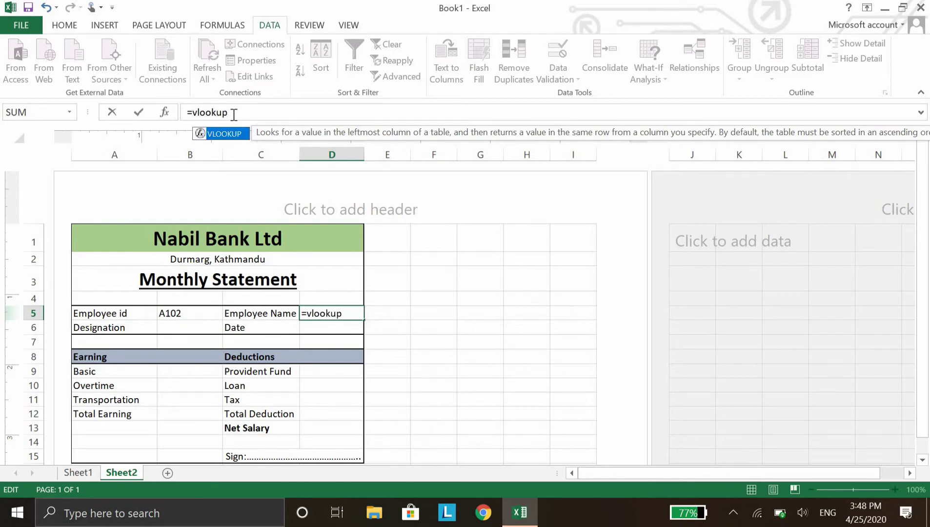
{"action": "type", "text": "("}
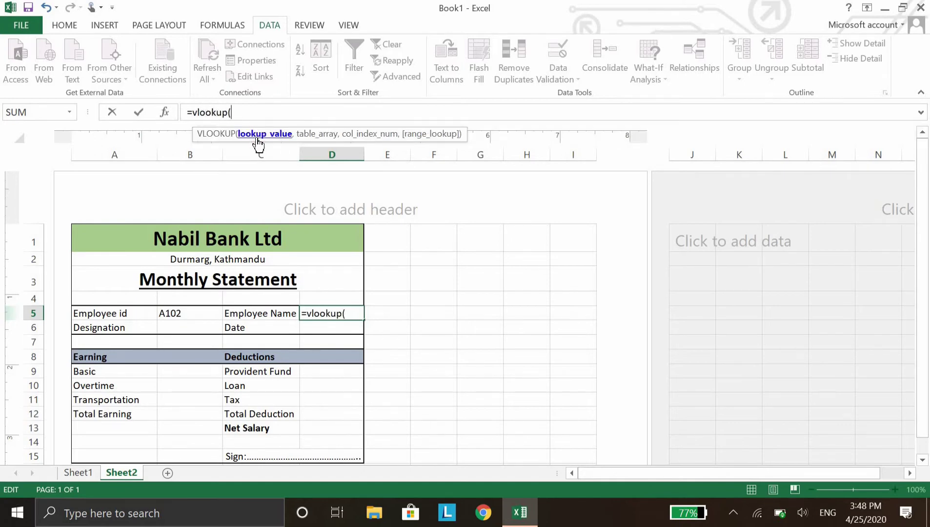
{"action": "left_click", "coordinate": [191, 313]}
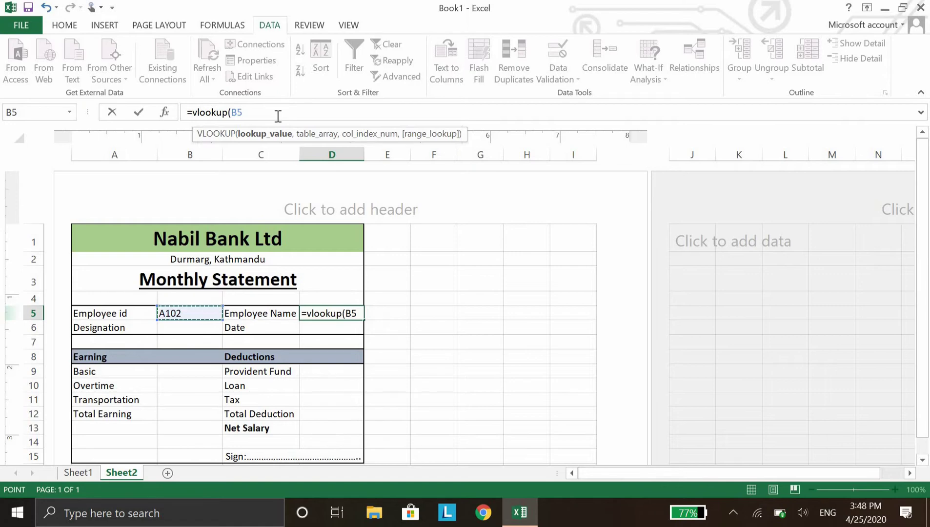
{"action": "type", "text": ","}
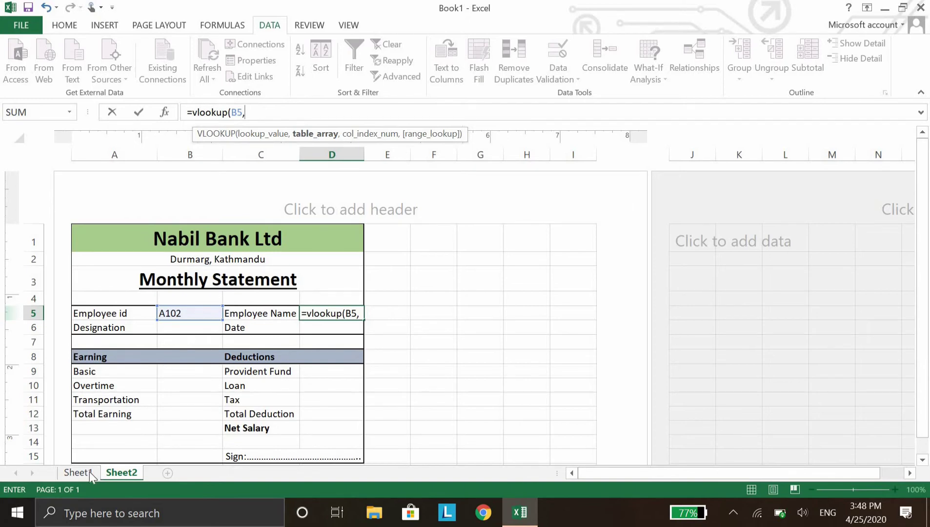
{"action": "key", "text": "ctrl+Page_Up"}
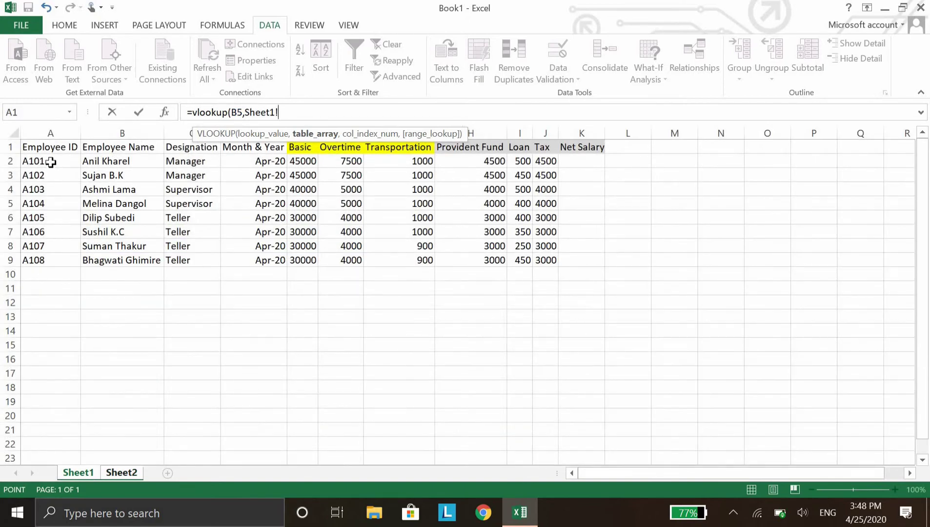
{"action": "mouse_move", "coordinate": [49, 161]}
{"action": "left_mouse_down"}
{"action": "mouse_move", "coordinate": [576, 233]}
{"action": "mouse_move", "coordinate": [576, 257]}
{"action": "left_mouse_up"}
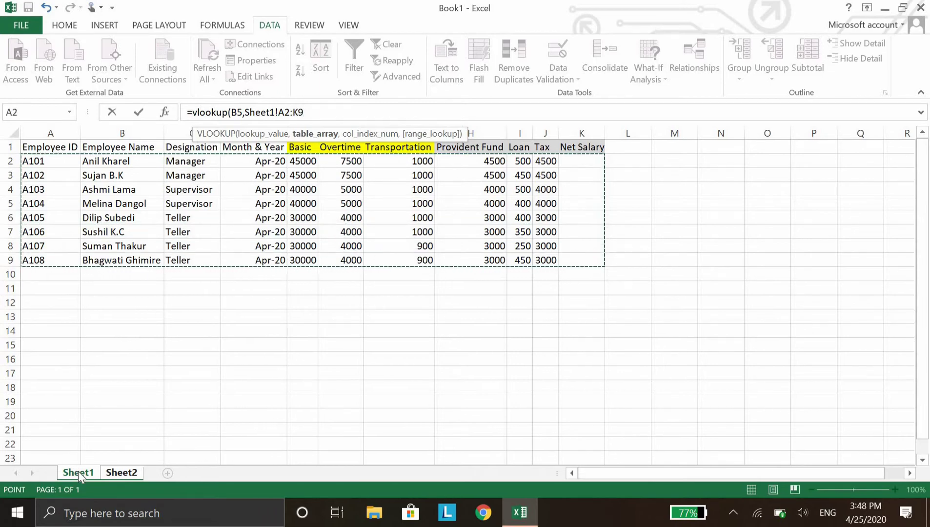
{"action": "left_click", "coordinate": [319, 113]}
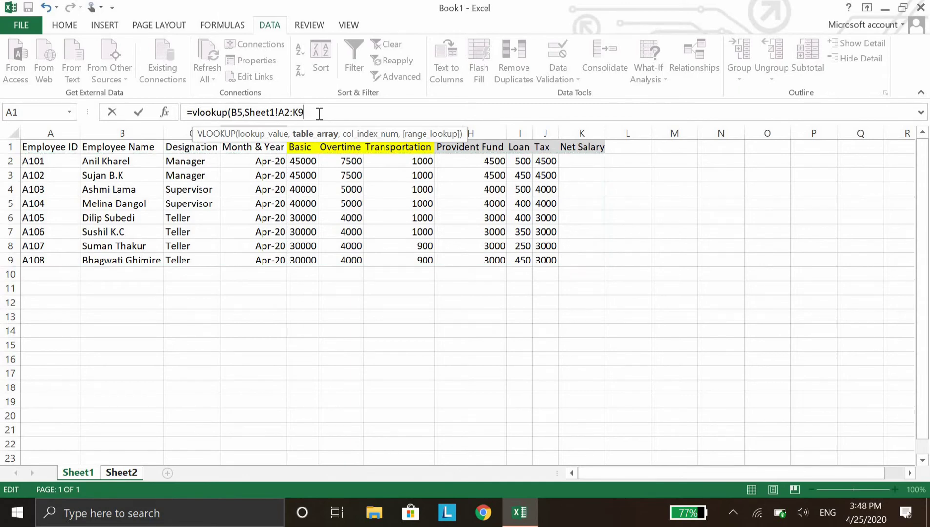
{"action": "type", "text": ",2"}
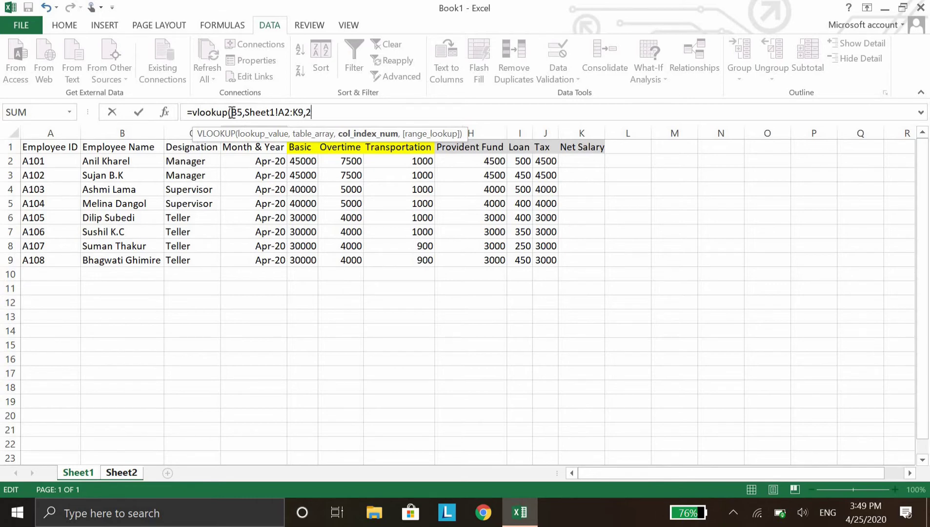
{"action": "type", "text": ",0"}
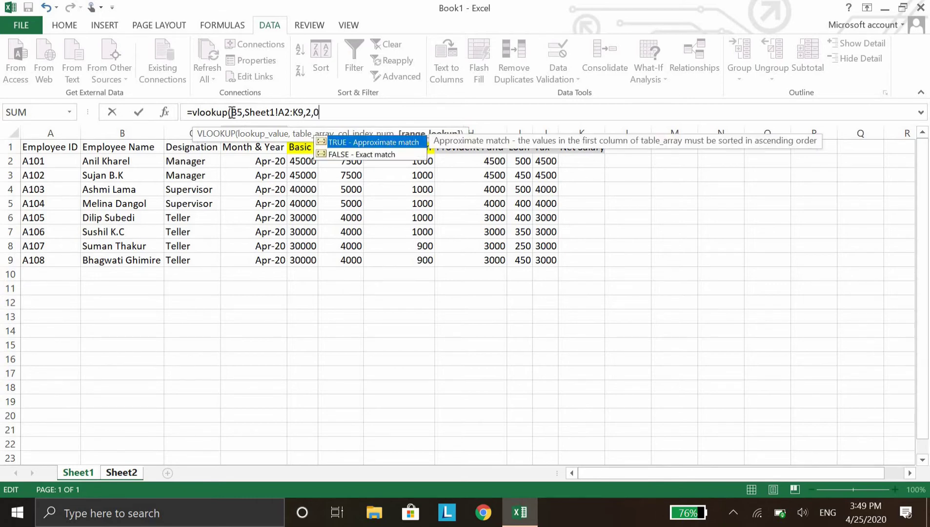
{"action": "type", "text": ")"}
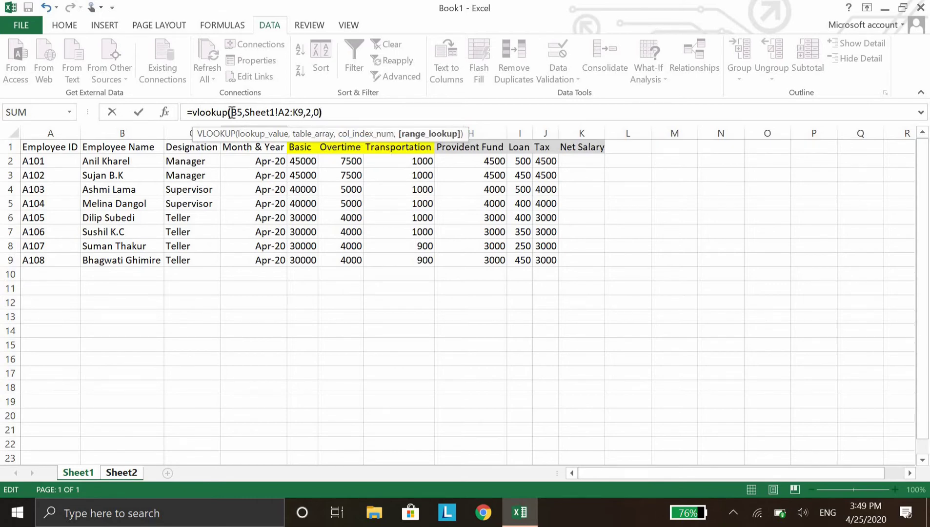
{"action": "key", "text": "Return"}
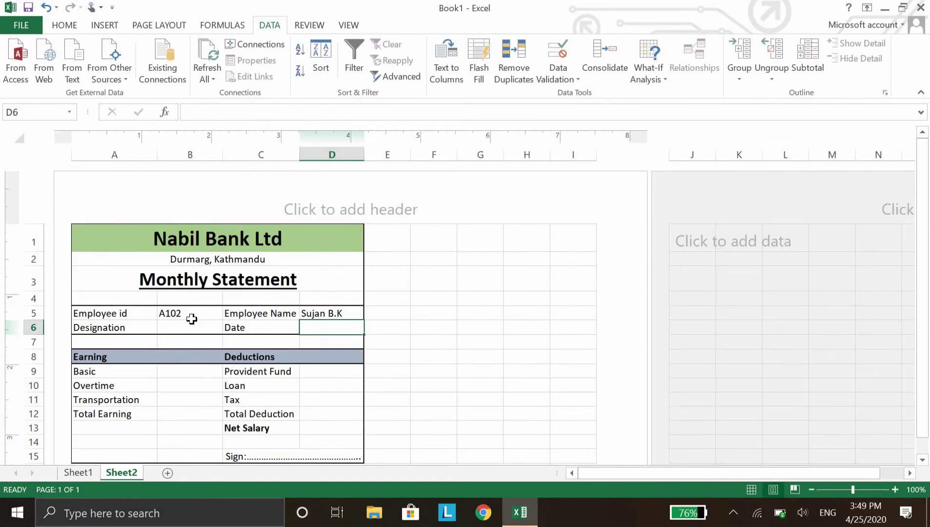
Choose A106 as Employee id, check Sheet1, then select D5's VLOOKUP formula text.
{"action": "left_click", "coordinate": [210, 317]}
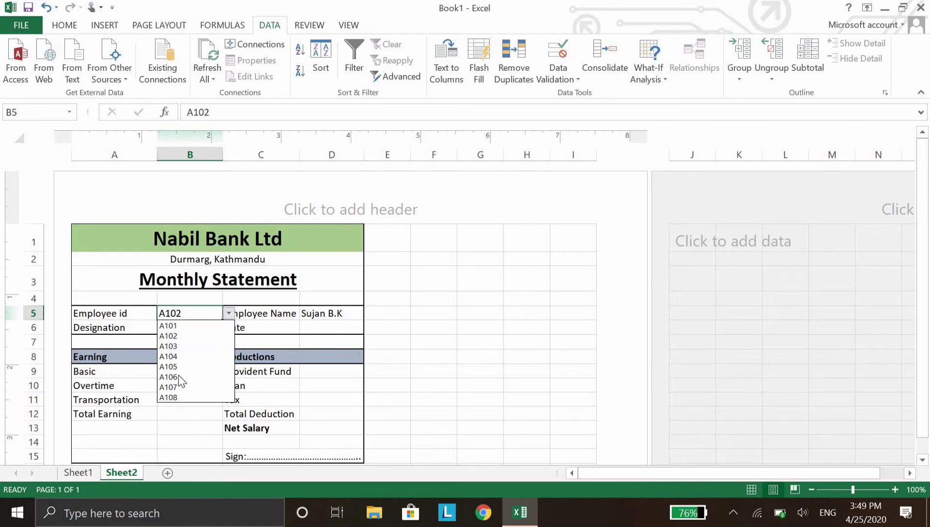
{"action": "left_click", "coordinate": [181, 376]}
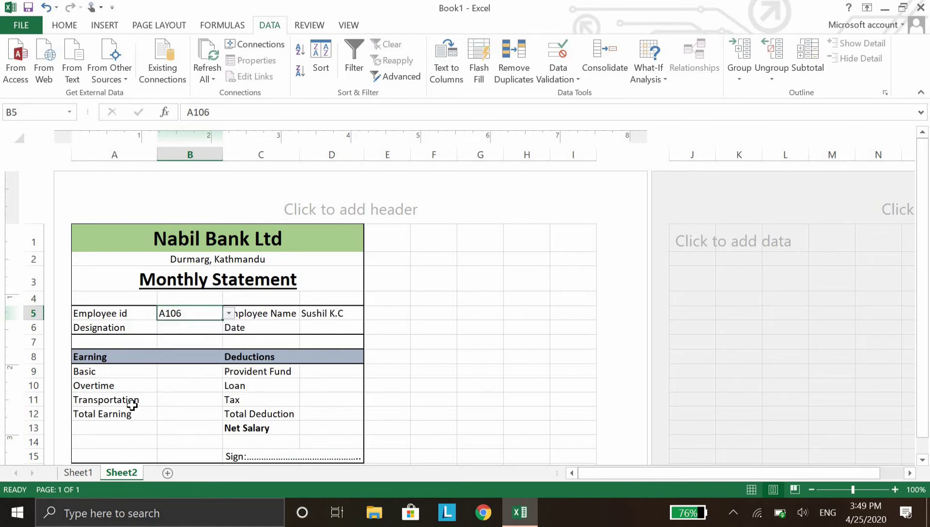
{"action": "left_click", "coordinate": [95, 473]}
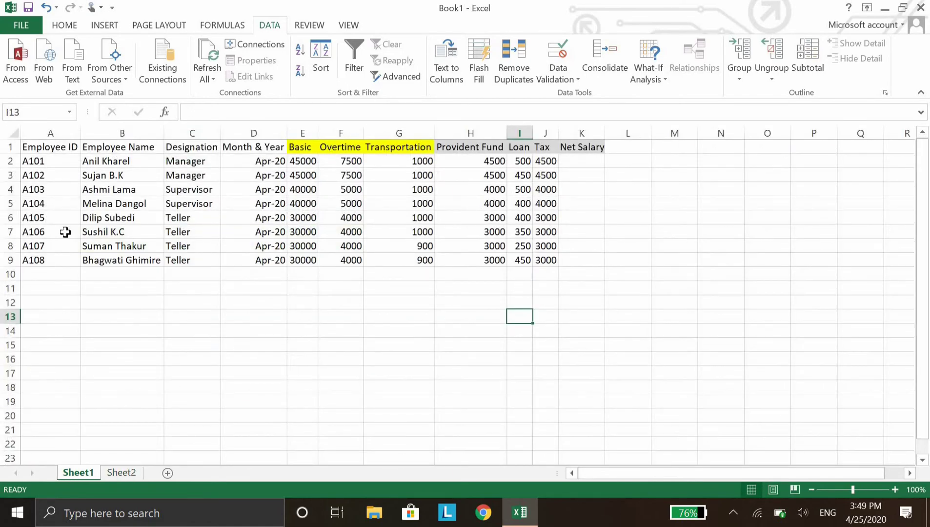
{"action": "left_click", "coordinate": [122, 472]}
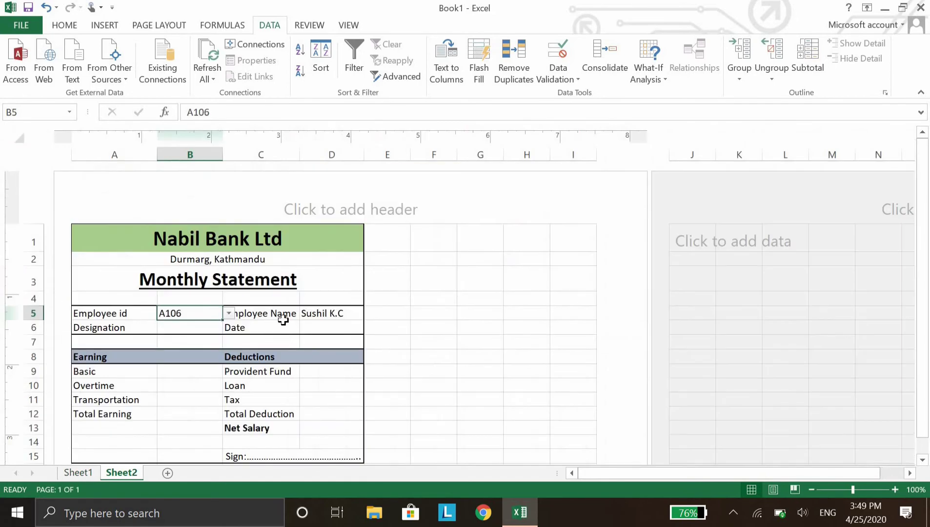
{"action": "left_click", "coordinate": [211, 329]}
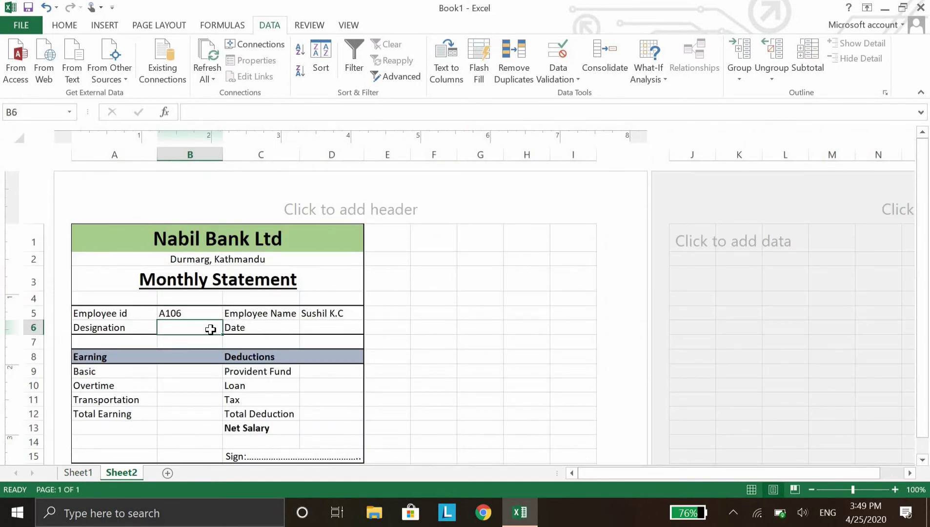
{"action": "left_click", "coordinate": [311, 313]}
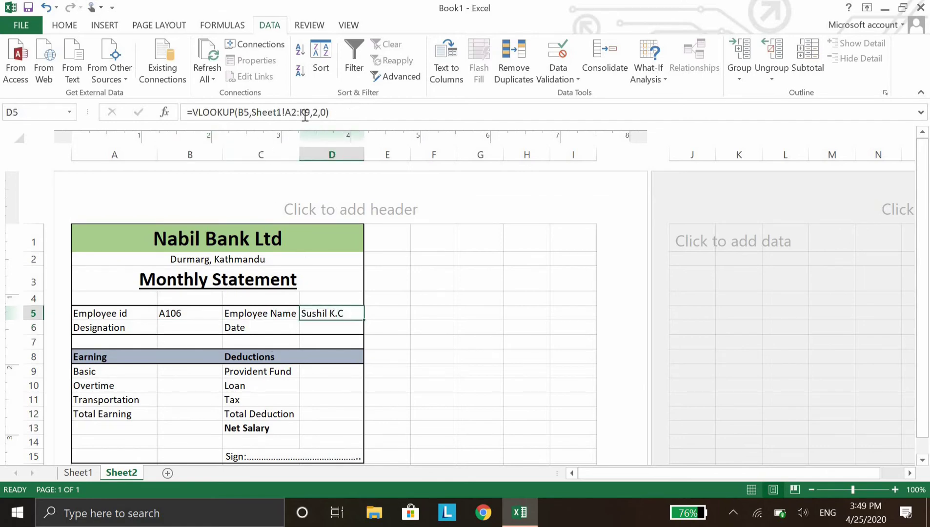
{"action": "left_click_drag", "start_coordinate": [330, 112], "coordinate": [187, 112]}
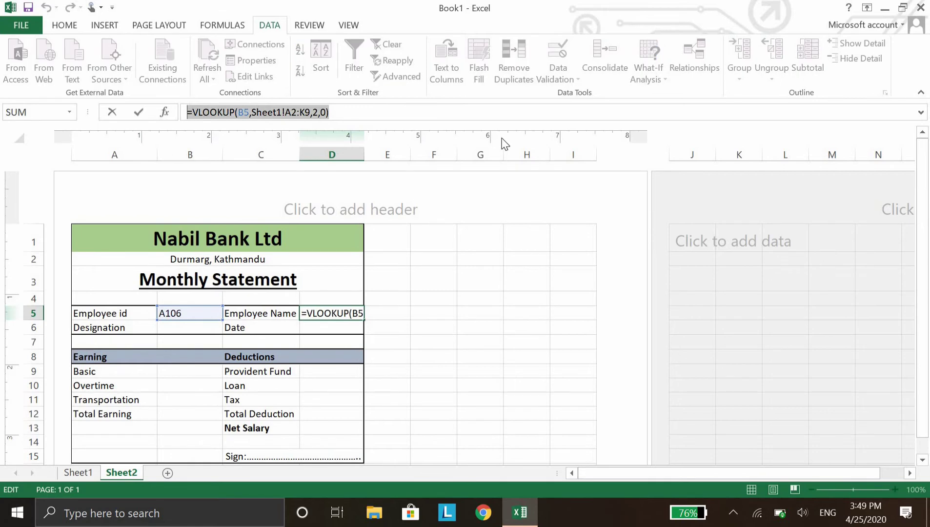
Undo the stray edit and copy D5's VLOOKUP formula text.
{"action": "left_click", "coordinate": [212, 327]}
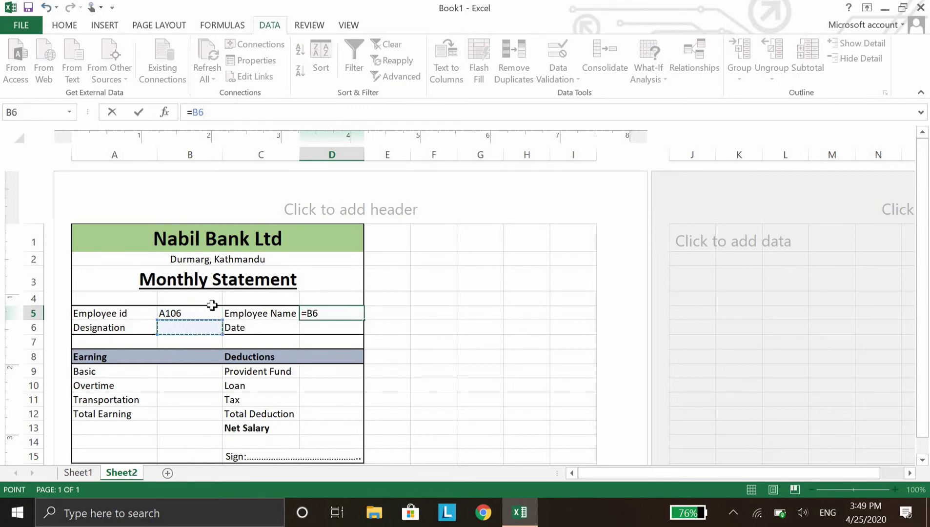
{"action": "key", "text": "Return"}
{"action": "left_click", "coordinate": [342, 314]}
{"action": "key", "text": "ctrl+z"}
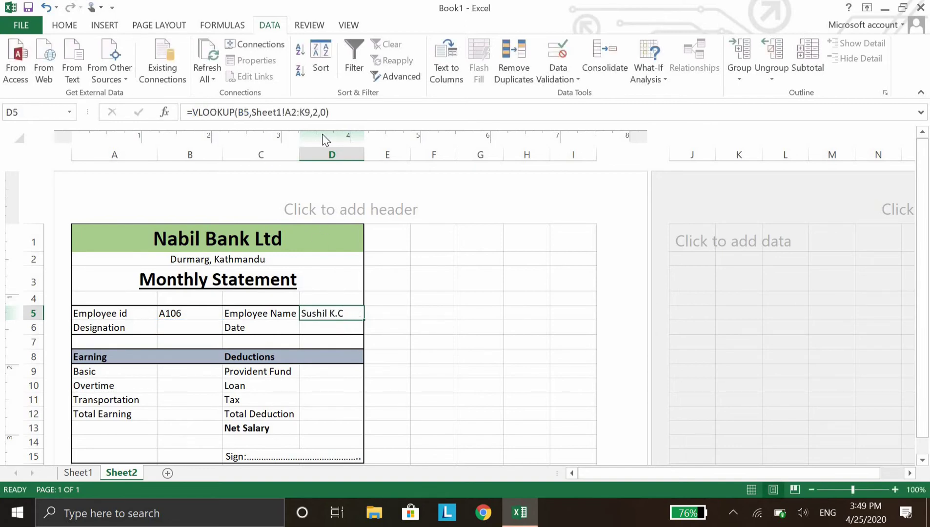
{"action": "left_click_drag", "start_coordinate": [330, 113], "coordinate": [187, 112]}
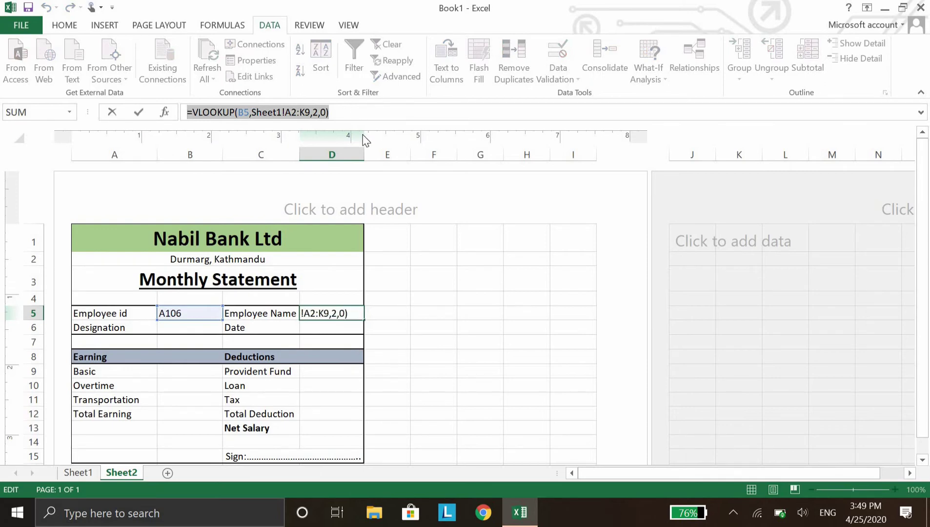
{"action": "key", "text": "Return"}
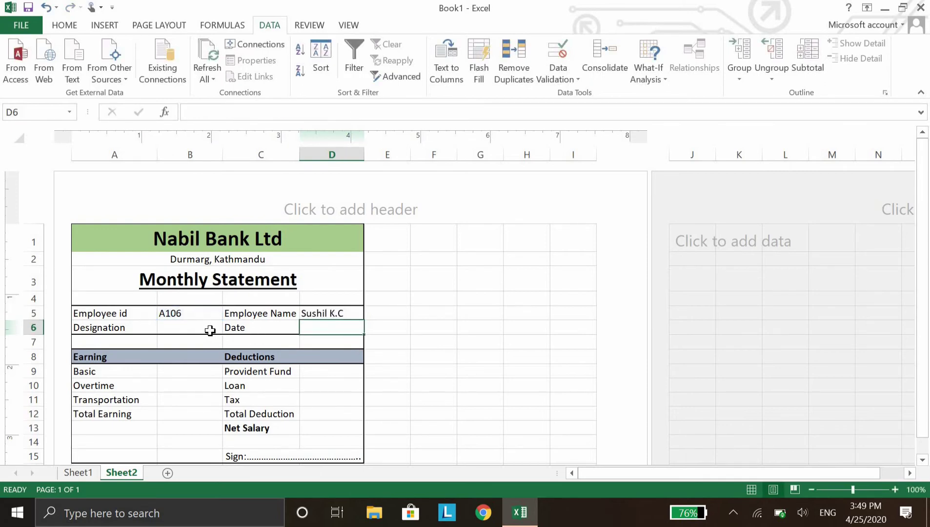
Paste the lookup into B6 with column index 3, showing Teller, and verify on Sheet1.
{"action": "left_click", "coordinate": [210, 330]}
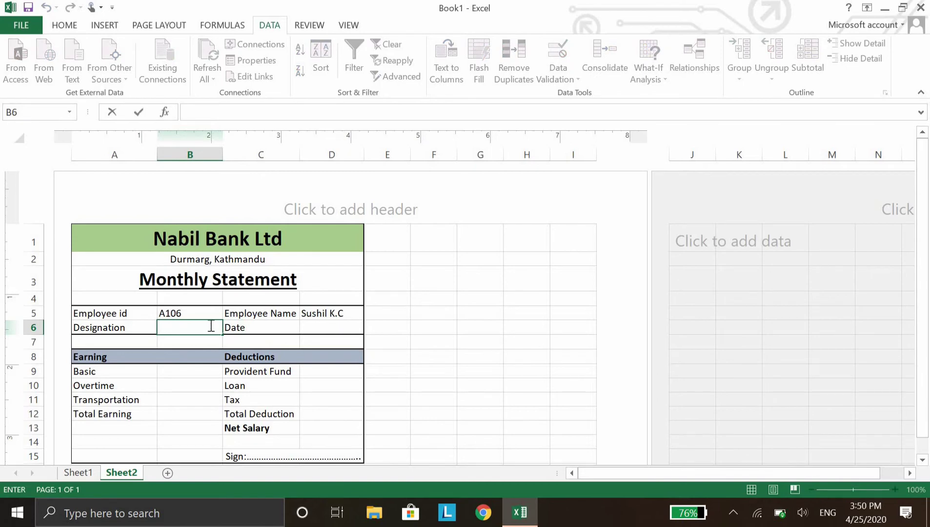
{"action": "type", "text": "=VLOOKUP(B5,Sheet1!A2:K9,2,0)"}
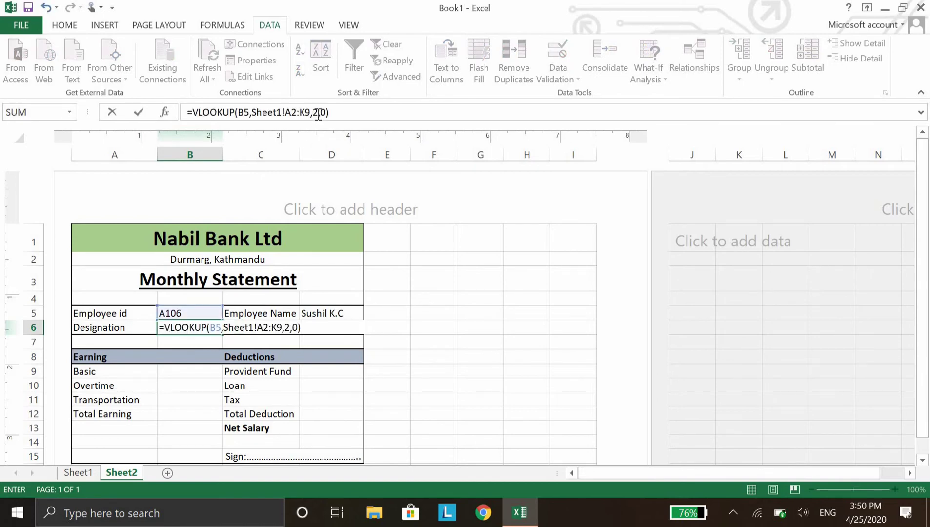
{"action": "left_click", "coordinate": [404, 113]}
{"action": "key", "text": "BackSpace"}
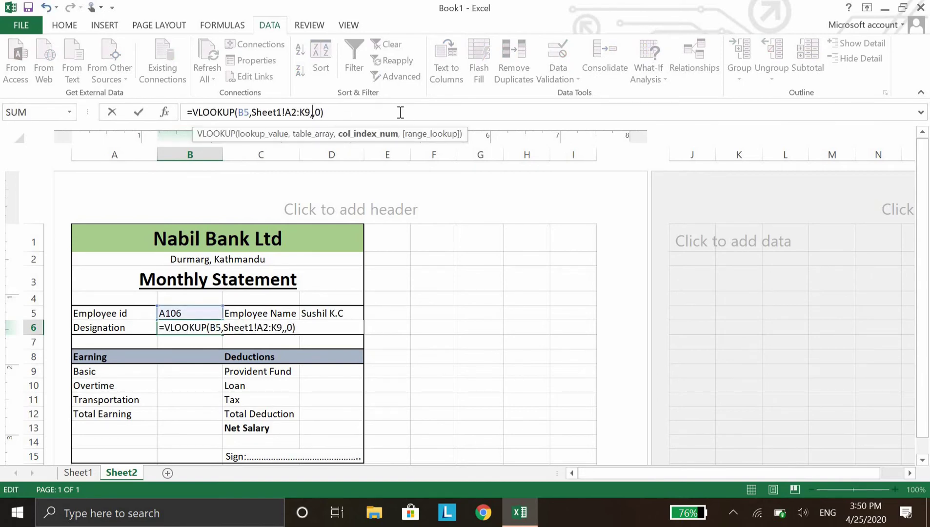
{"action": "type", "text": "3"}
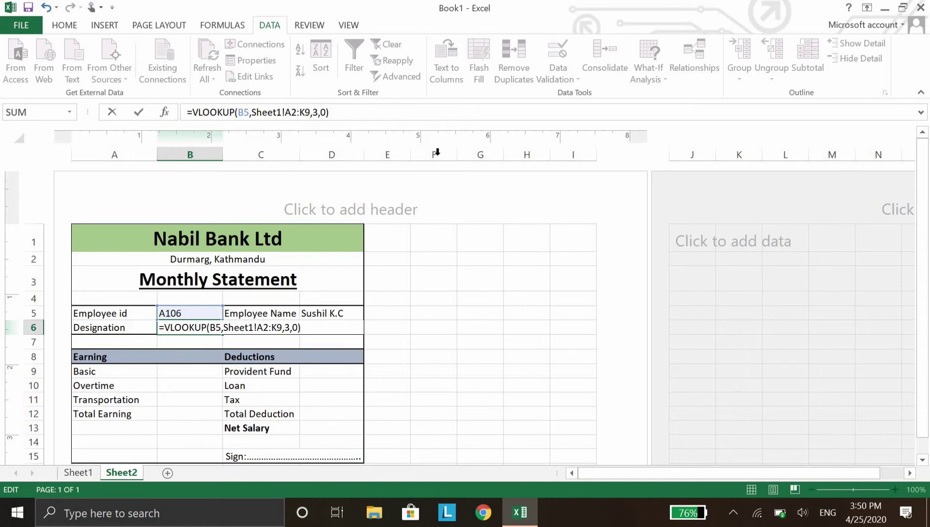
{"action": "key", "text": "Return"}
{"action": "left_click", "coordinate": [76, 472]}
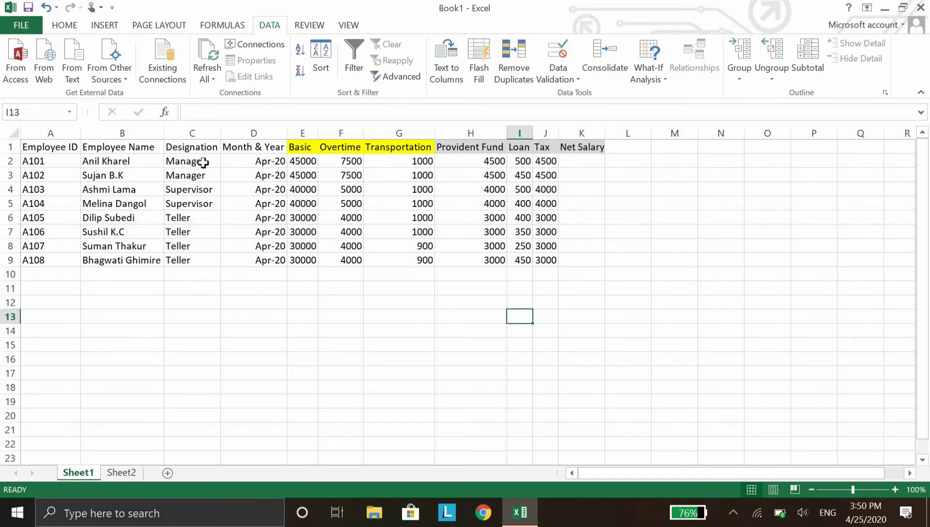
{"action": "left_click", "coordinate": [120, 472]}
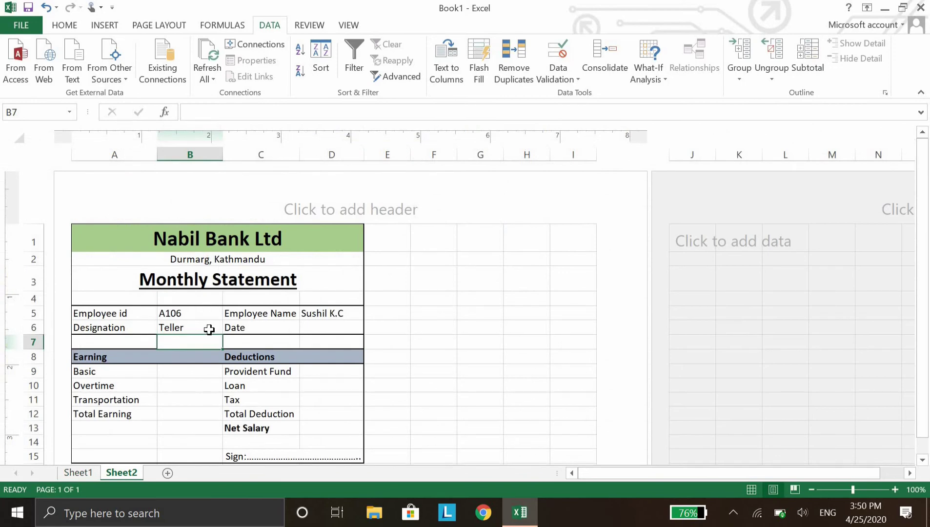
{"action": "left_click", "coordinate": [214, 315]}
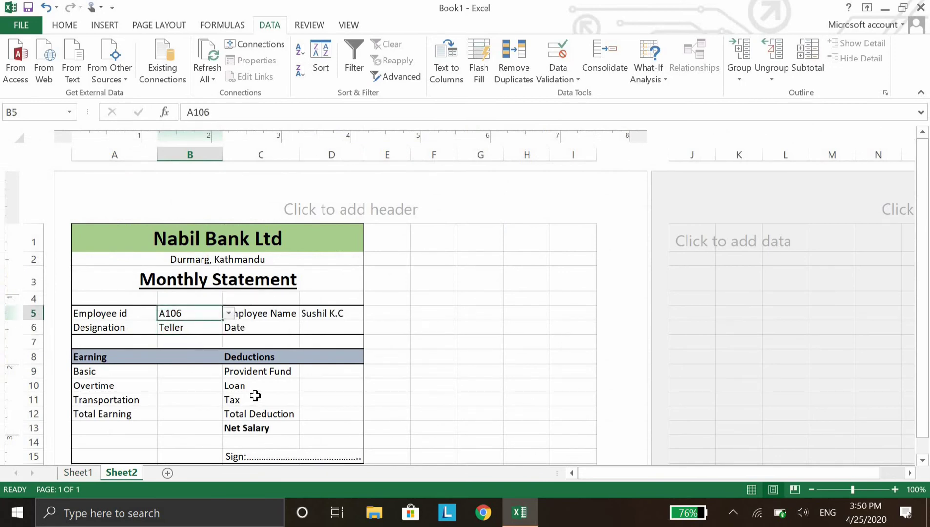
Switch the Employee id to A102, then A104, so the lookups show a Supervisor.
{"action": "left_click", "coordinate": [229, 315]}
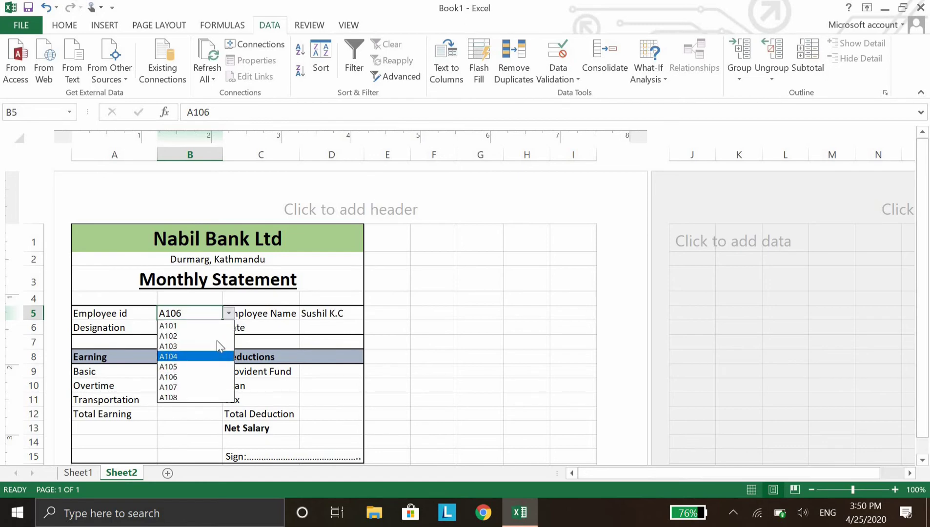
{"action": "left_click", "coordinate": [205, 333]}
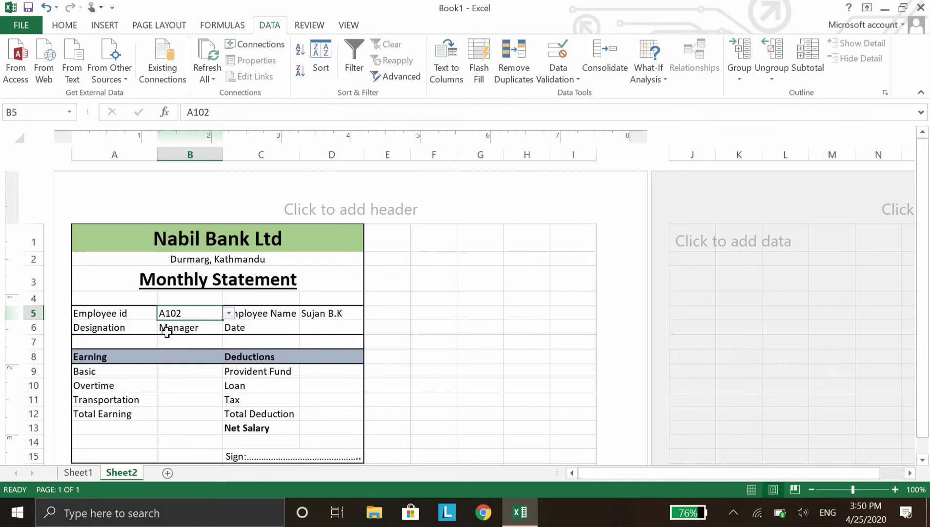
{"action": "left_click", "coordinate": [229, 314]}
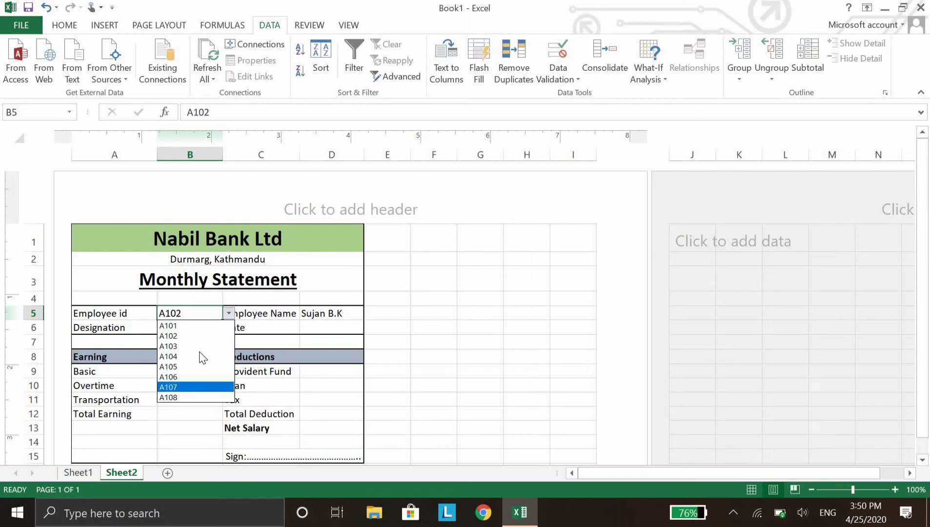
{"action": "left_click", "coordinate": [203, 366]}
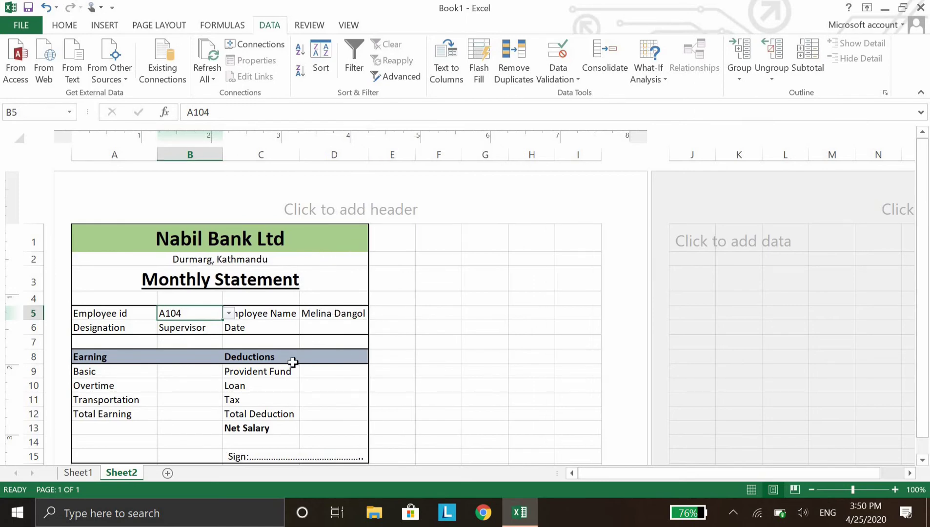
{"action": "left_click", "coordinate": [309, 331]}
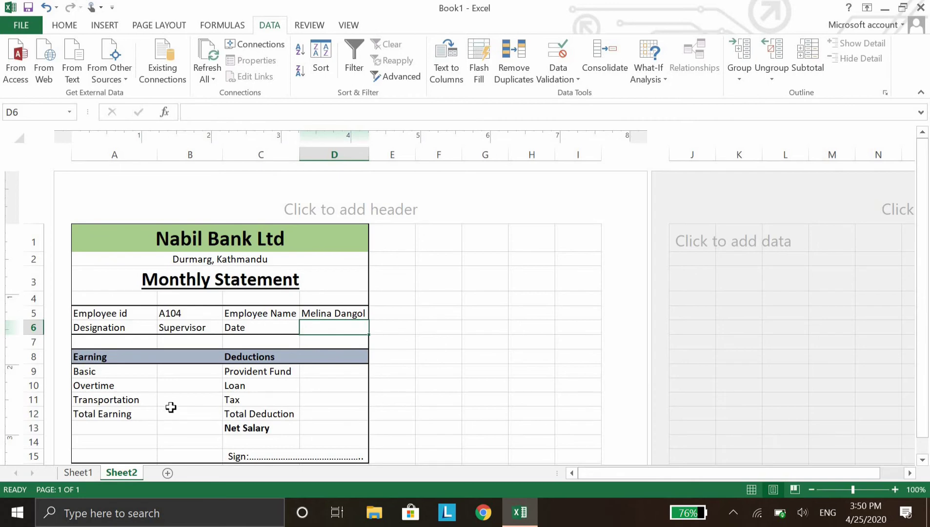
Enter =TODAY() in D6 and format it as a 14-Mar-2012 style date.
{"action": "type", "text": "="}
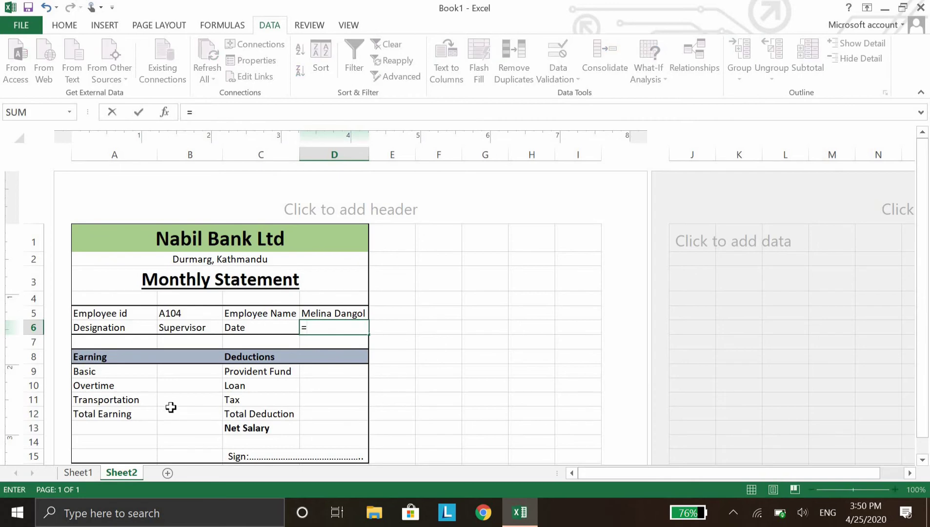
{"action": "type", "text": "today"}
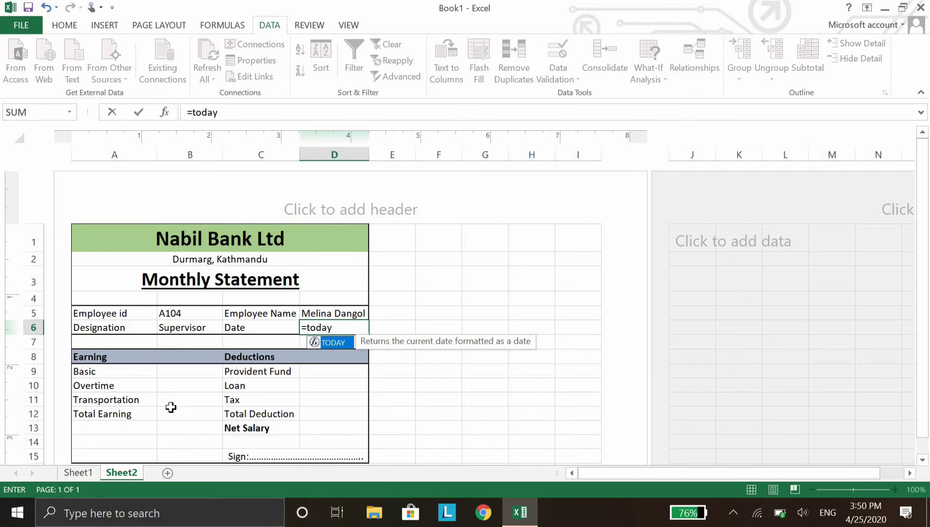
{"action": "type", "text": "()"}
{"action": "key", "text": "Return"}
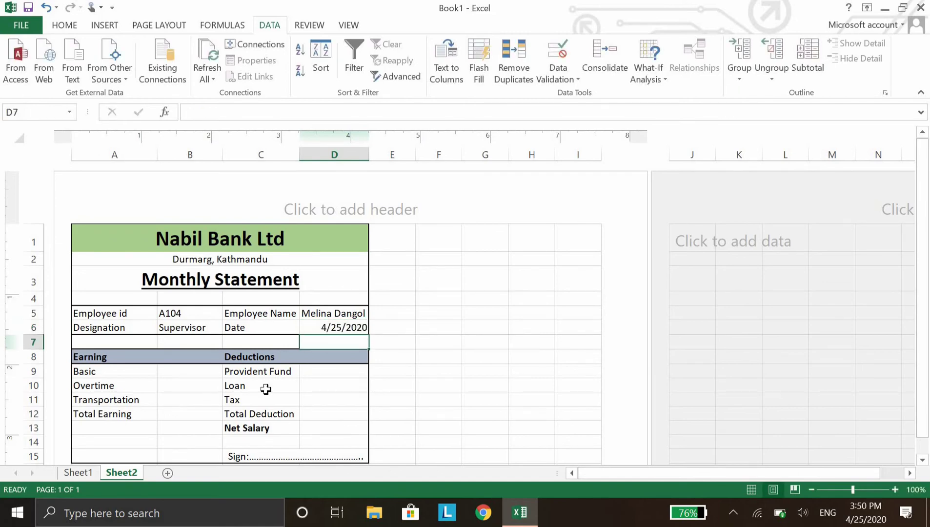
{"action": "left_click", "coordinate": [329, 328]}
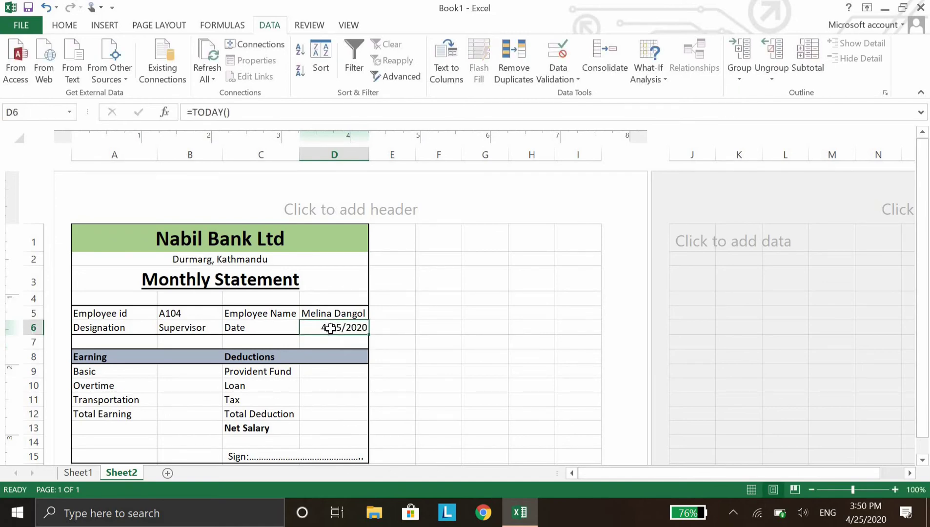
{"action": "right_click", "coordinate": [333, 334]}
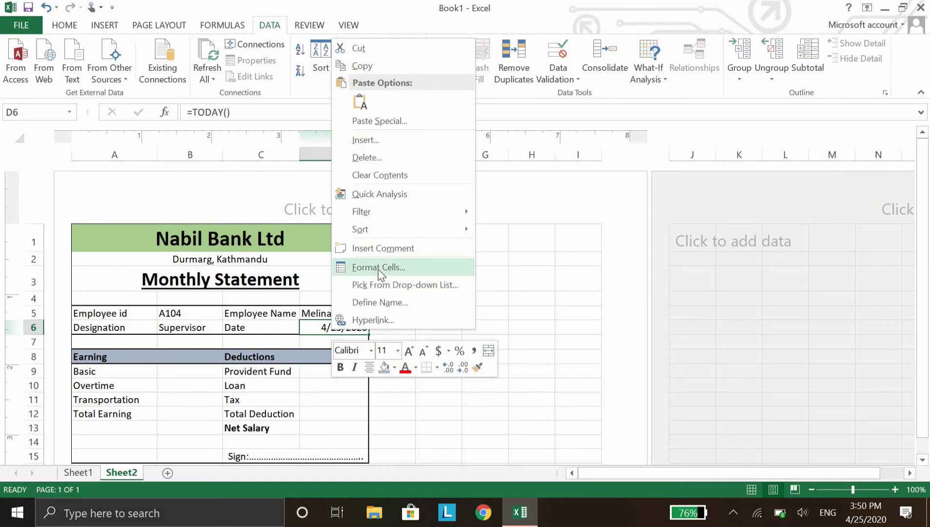
{"action": "left_click", "coordinate": [380, 268]}
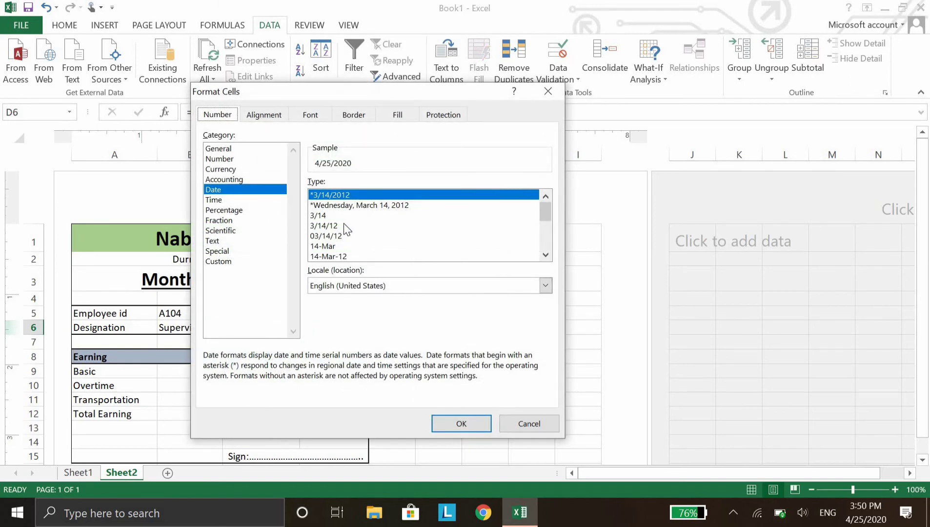
{"action": "scroll", "coordinate": [344, 223], "scroll_direction": "down", "scroll_amount": 2}
{"action": "scroll", "coordinate": [340, 235], "scroll_direction": "down", "scroll_amount": 2}
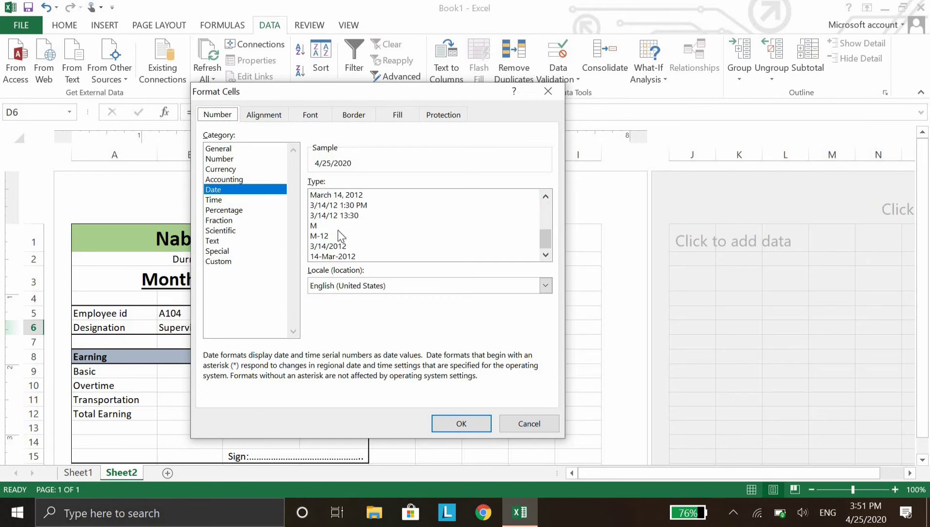
{"action": "left_click", "coordinate": [352, 256]}
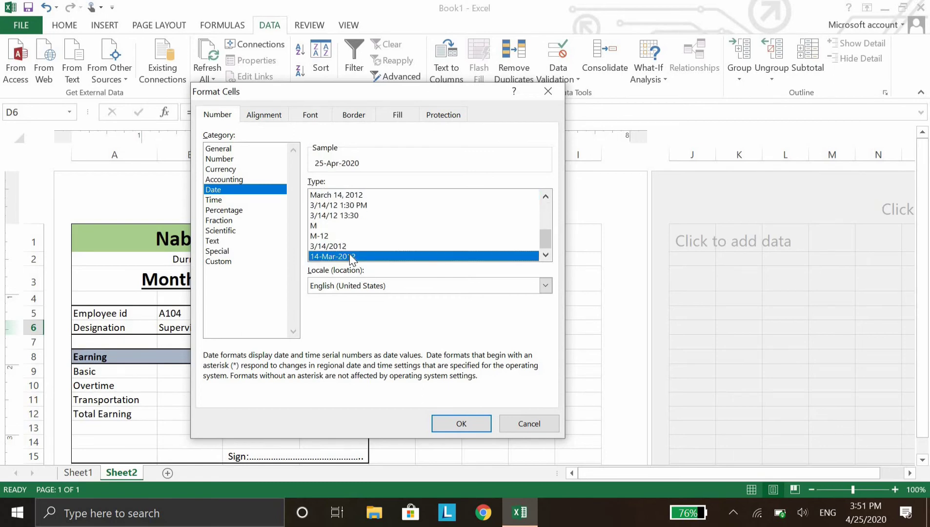
{"action": "left_click", "coordinate": [458, 421]}
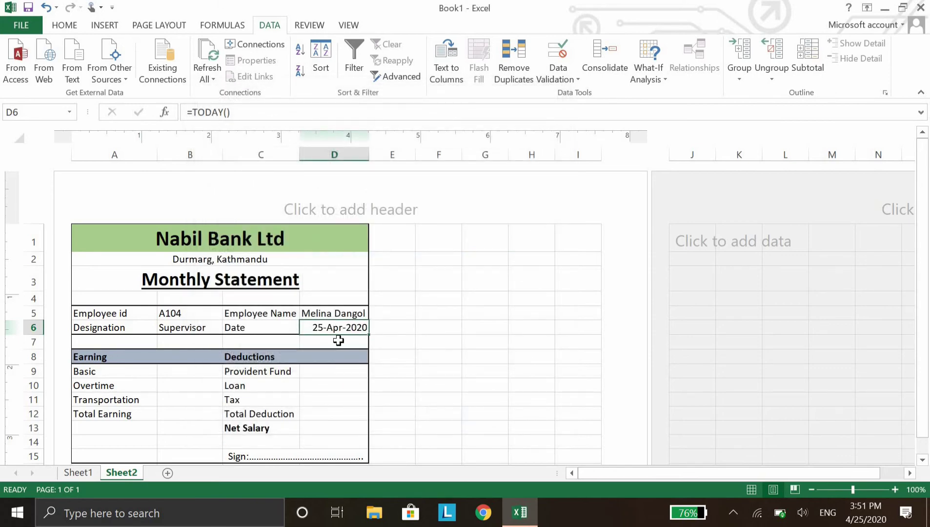
Enter =SUM(B9:B11) in B12 for Total Earning.
{"action": "left_click", "coordinate": [171, 374]}
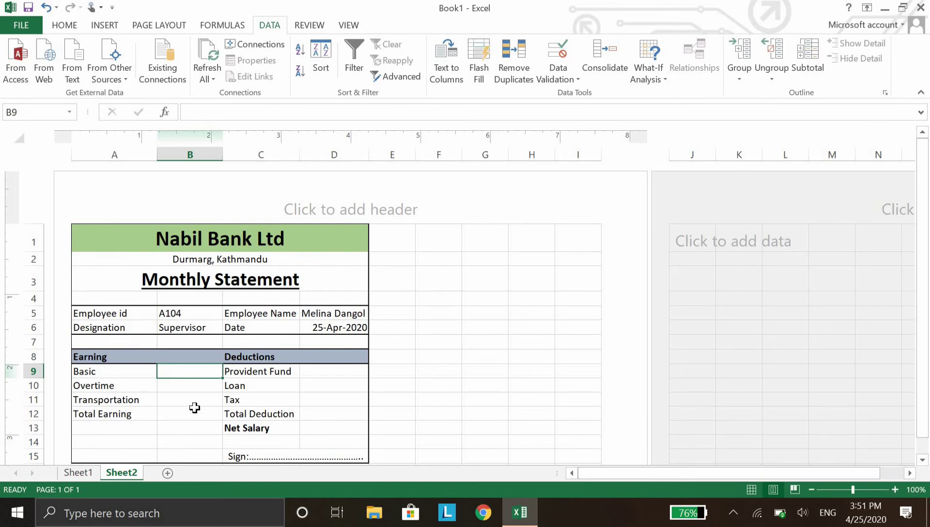
{"action": "left_click", "coordinate": [180, 415]}
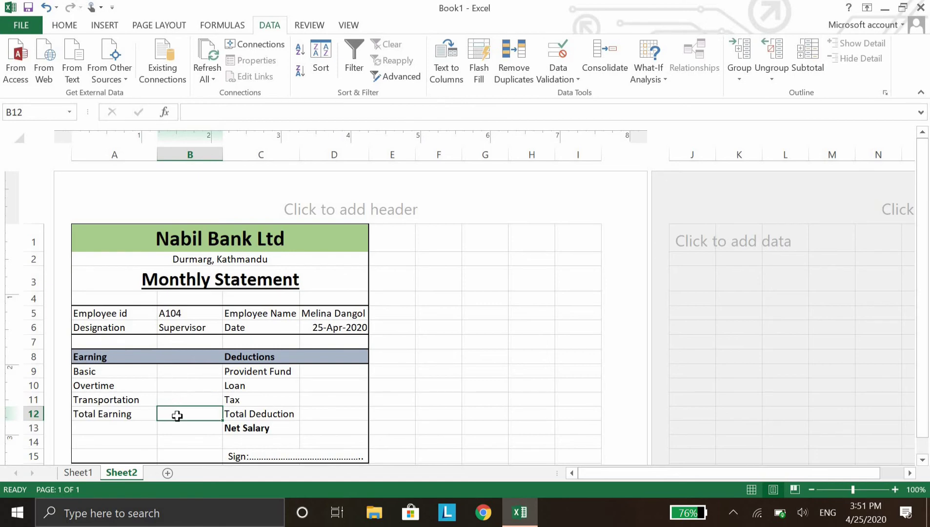
{"action": "type", "text": "="}
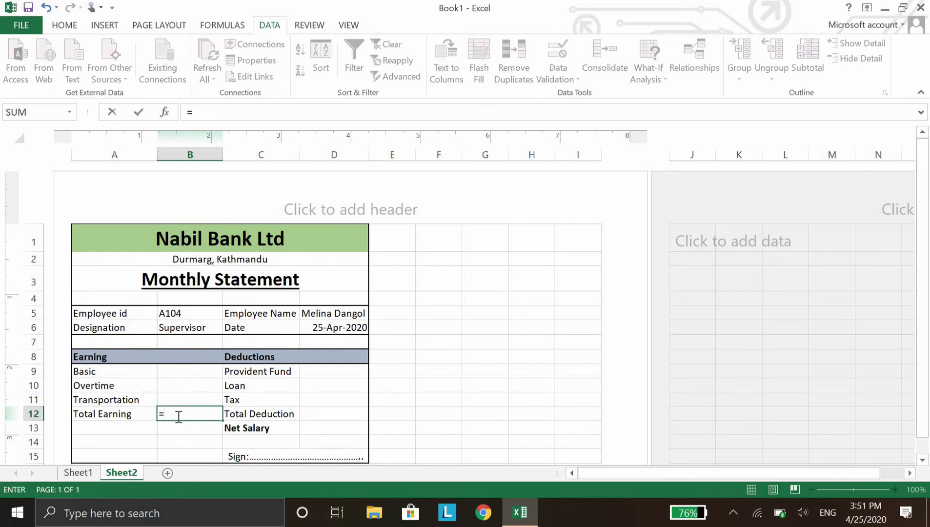
{"action": "type", "text": "sum("}
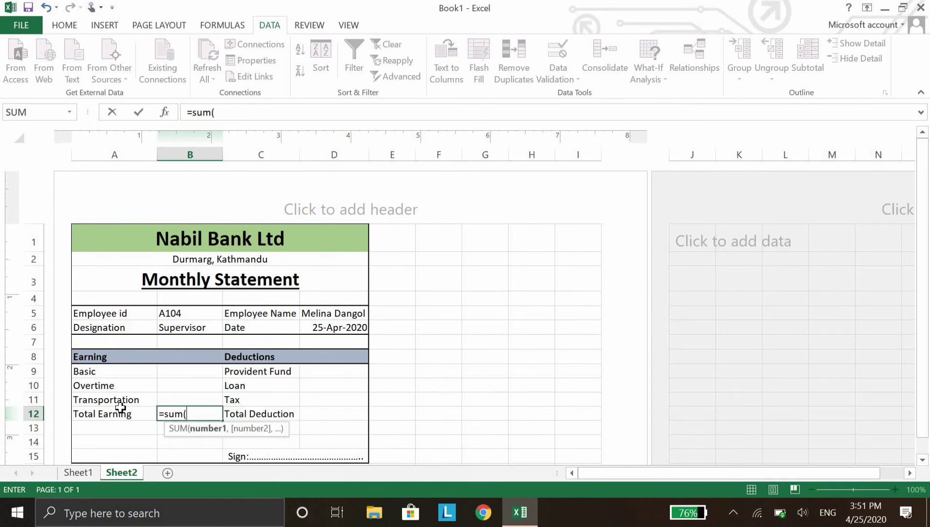
{"action": "left_click", "coordinate": [190, 371]}
{"action": "left_click_drag", "start_coordinate": [202, 399], "coordinate": [207, 393]}
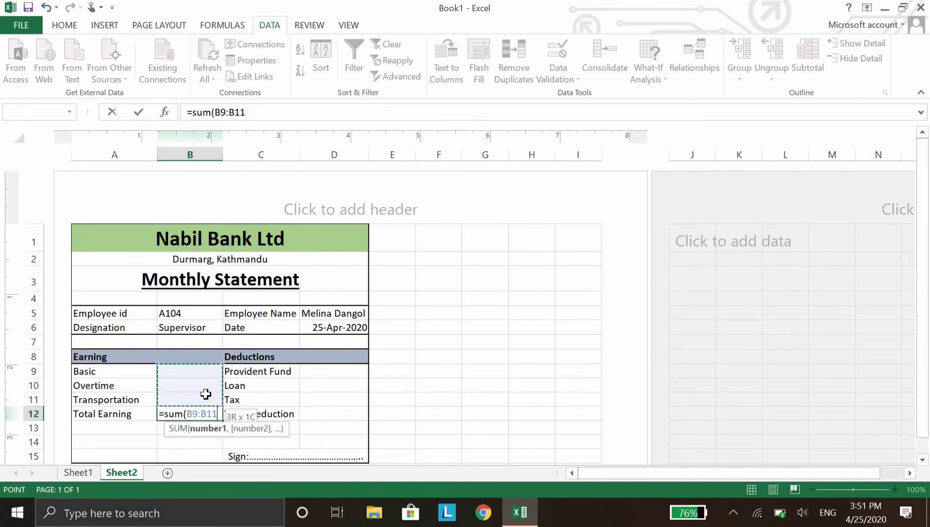
{"action": "type", "text": ")"}
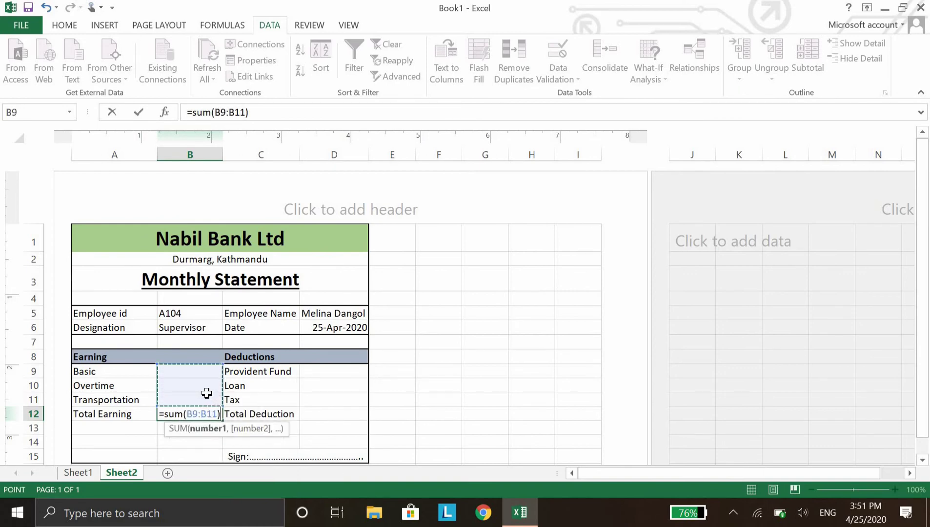
{"action": "key", "text": "Return"}
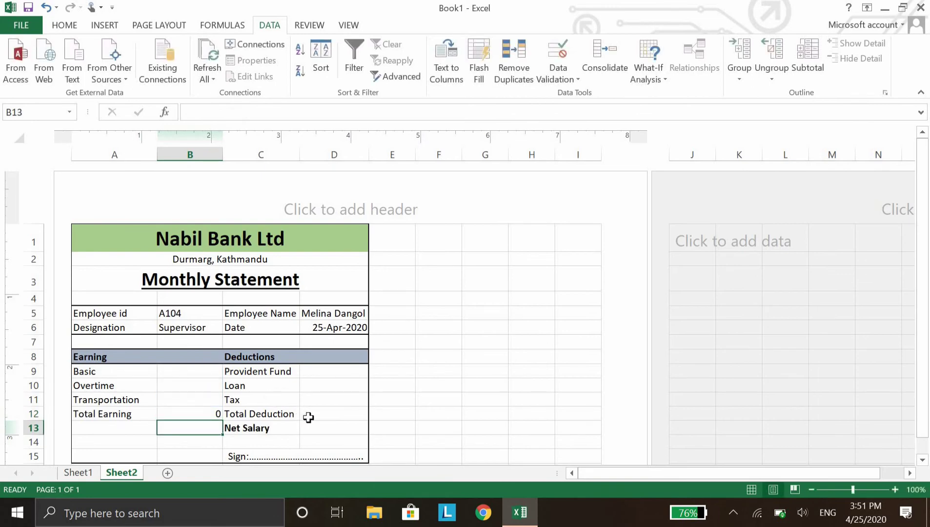
Enter =SUM(D9:D11) in D12 for Total Deduction.
{"action": "left_click", "coordinate": [315, 416]}
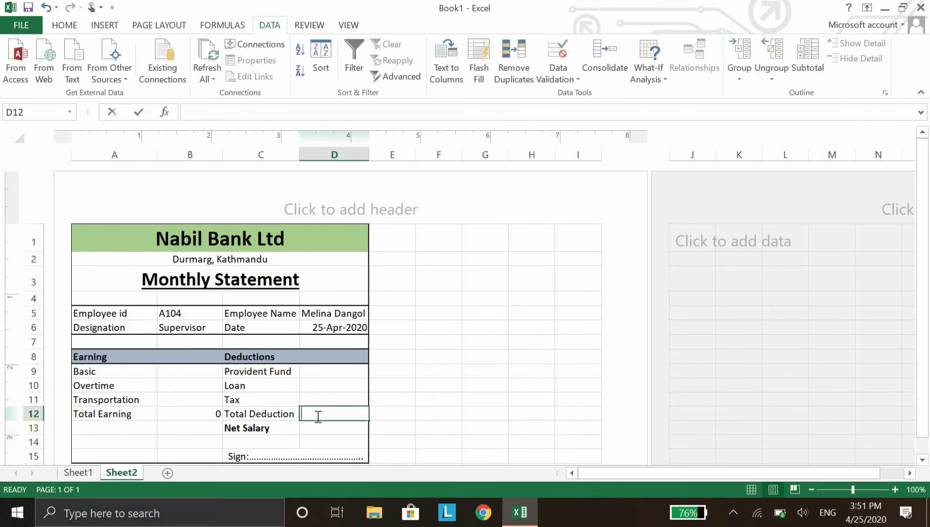
{"action": "type", "text": "=sum"}
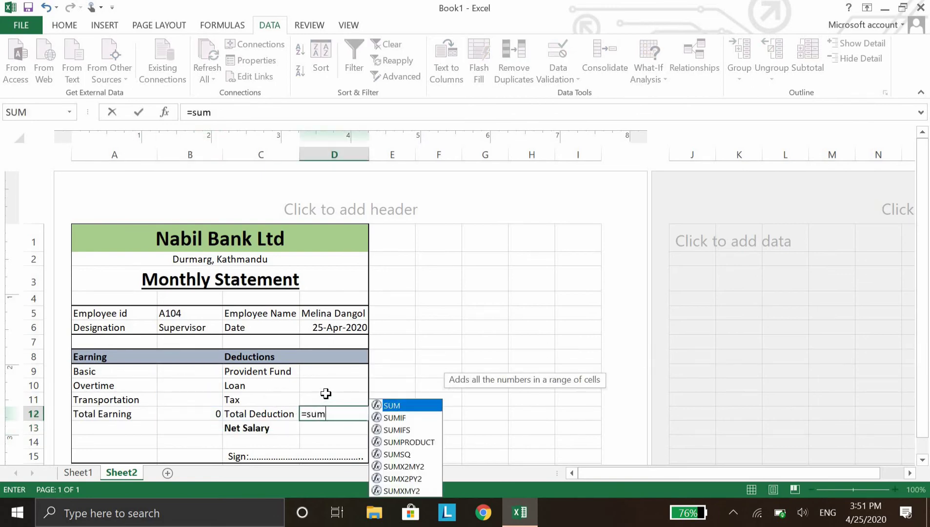
{"action": "type", "text": "("}
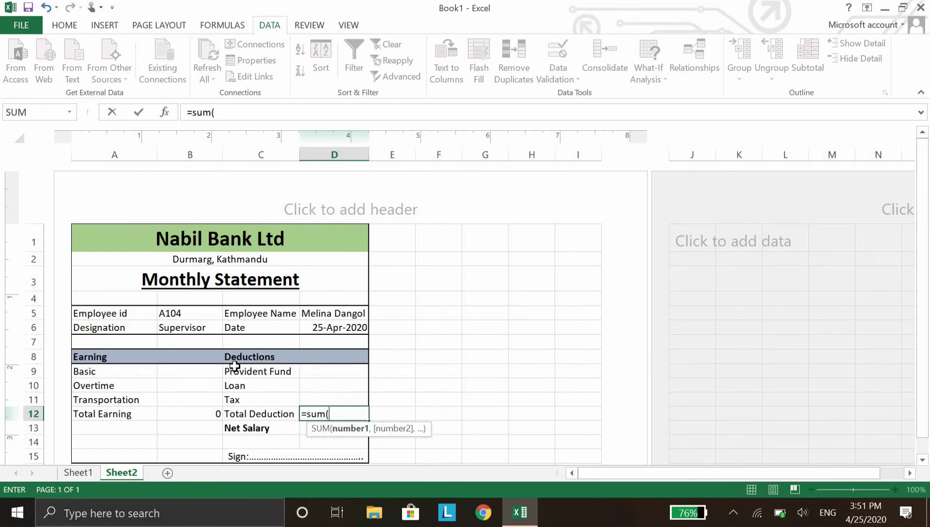
{"action": "left_click", "coordinate": [322, 374]}
{"action": "left_click_drag", "start_coordinate": [324, 393], "coordinate": [324, 401]}
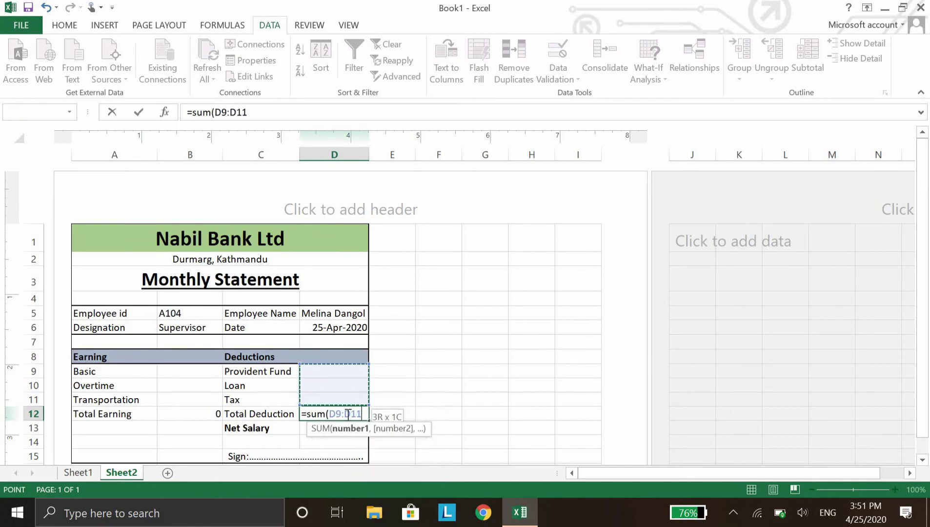
{"action": "type", "text": ")"}
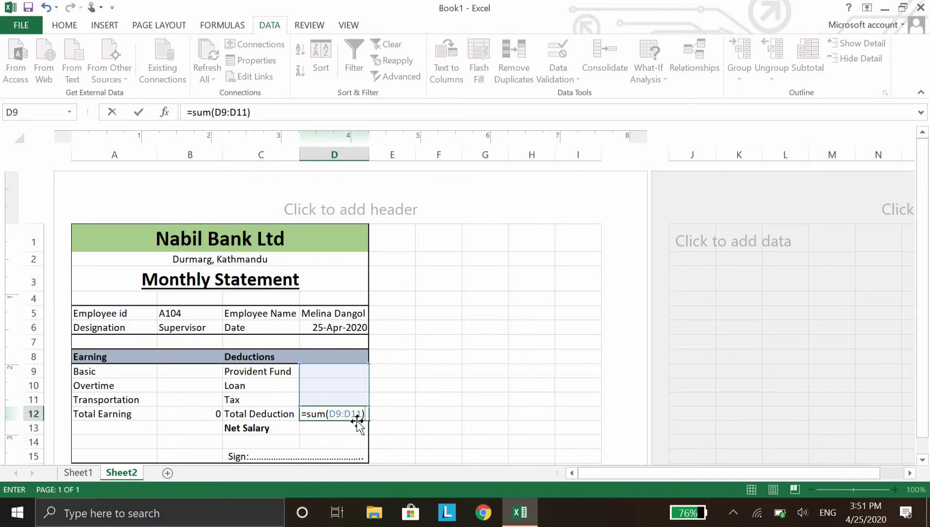
{"action": "key", "text": "Return"}
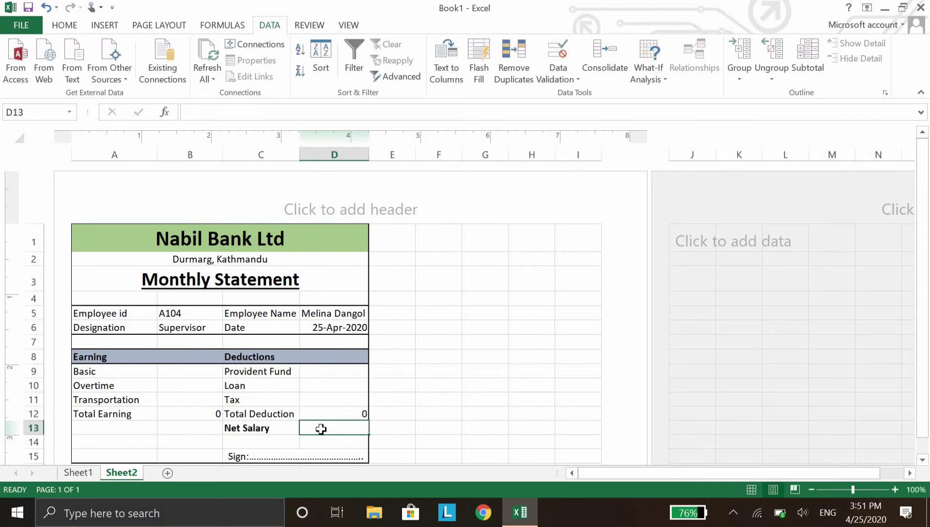
Enter =B12-D12 in D13 as the Net Salary.
{"action": "type", "text": "="}
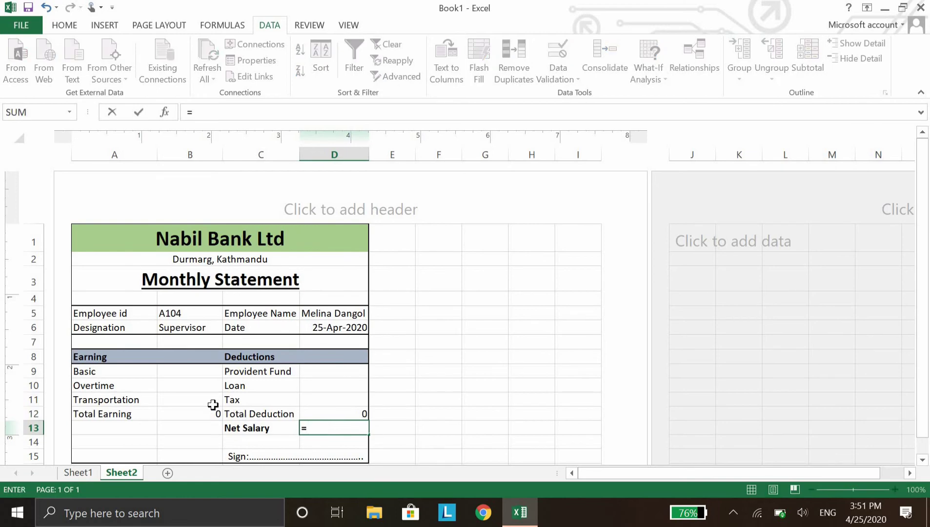
{"action": "left_click", "coordinate": [216, 412]}
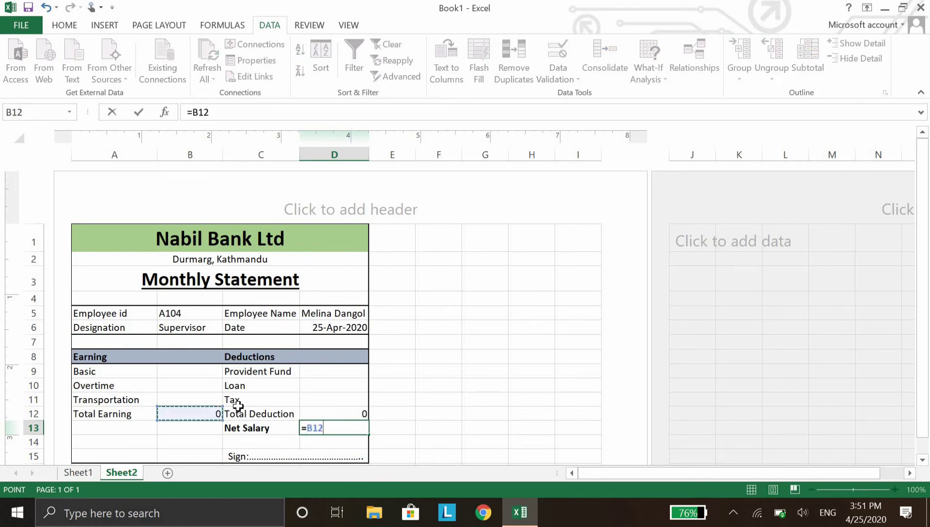
{"action": "type", "text": "-"}
{"action": "left_click", "coordinate": [314, 413]}
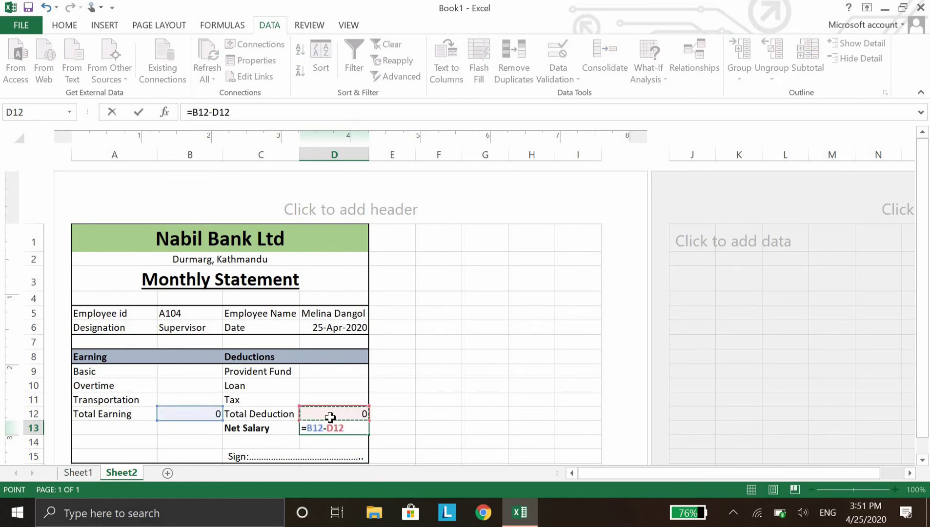
{"action": "key", "text": "Return"}
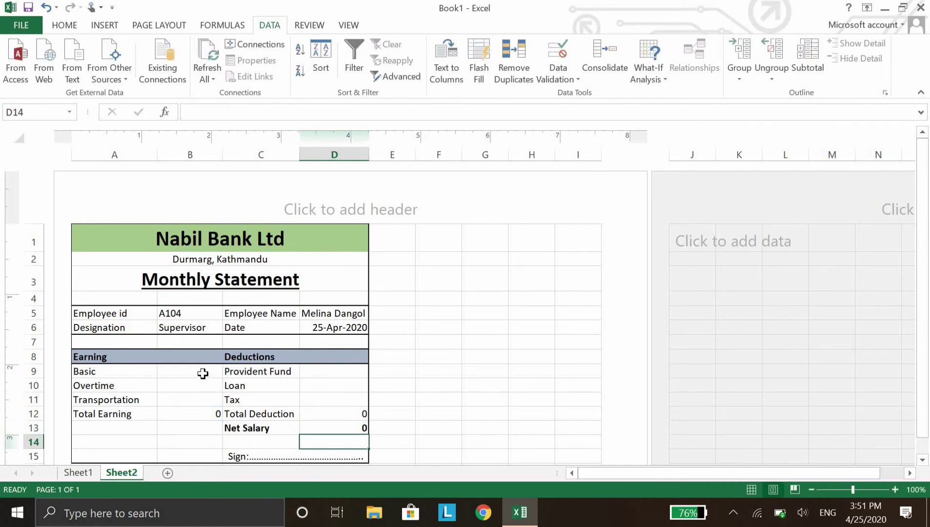
{"action": "left_click", "coordinate": [204, 372]}
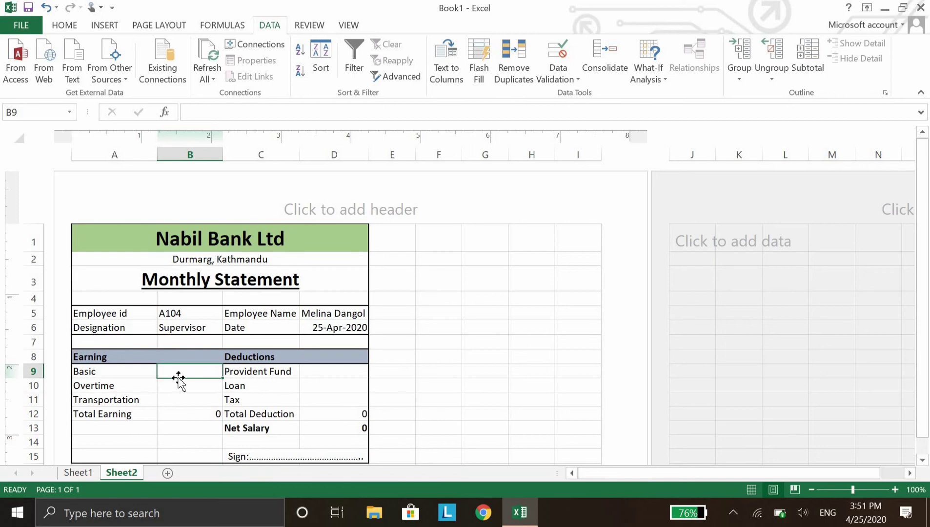
Paste the VLOOKUP into B9 and change its column index to 4, showing Basic 40000.
{"action": "type", "text": "=VLOOKUP(B5,Sheet1!A2:K9,2,0)"}
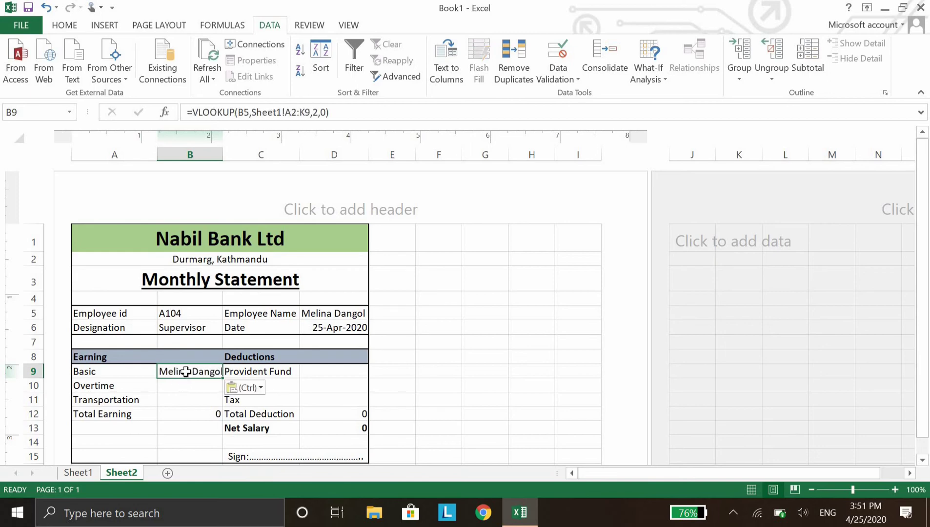
{"action": "double_click", "coordinate": [188, 371]}
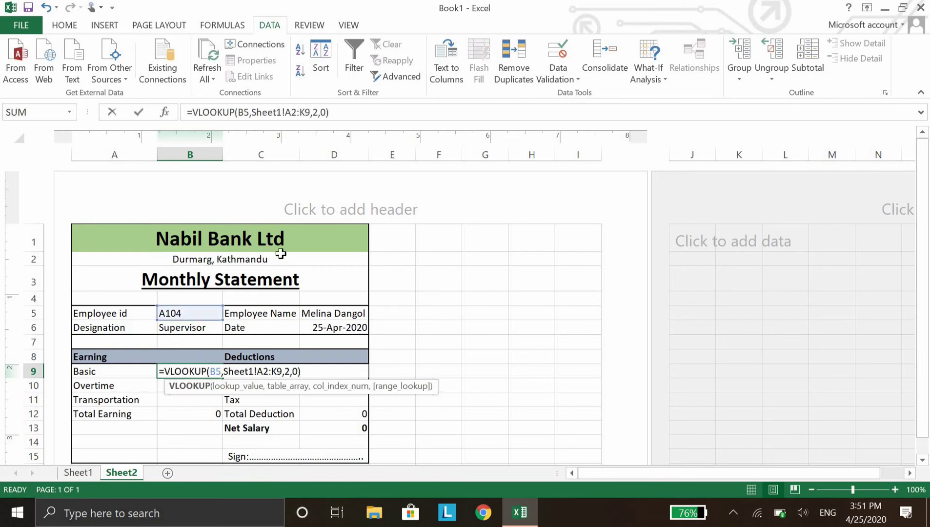
{"action": "key", "text": "Escape"}
{"action": "left_click", "coordinate": [97, 472]}
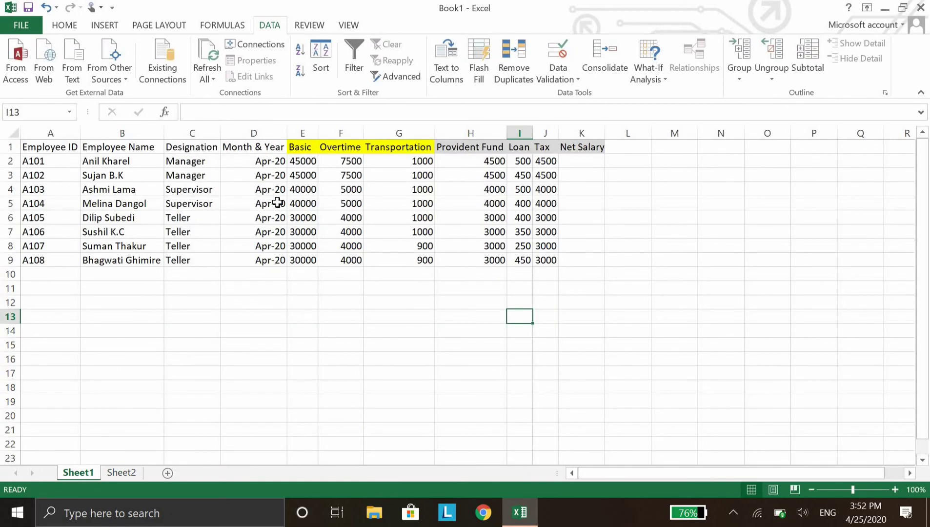
{"action": "left_click", "coordinate": [122, 473]}
{"action": "left_click", "coordinate": [316, 113]}
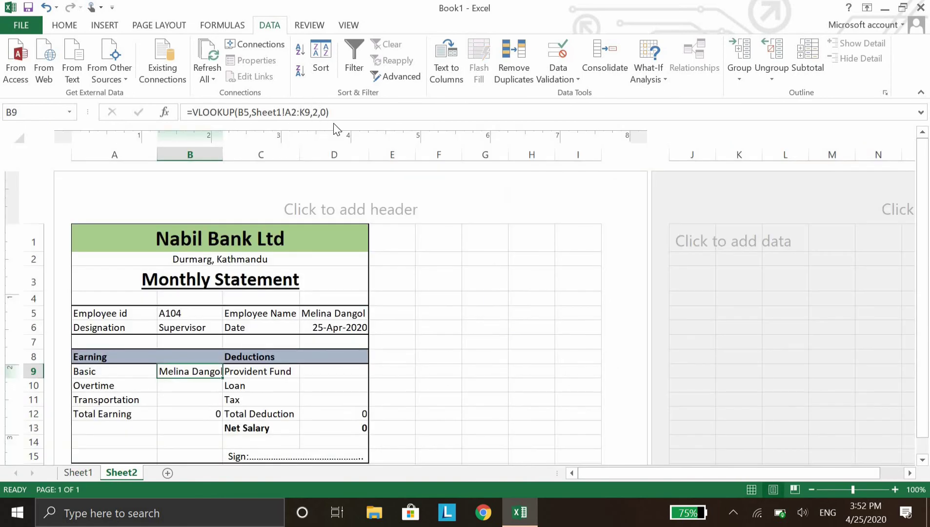
{"action": "key", "text": "BackSpace"}
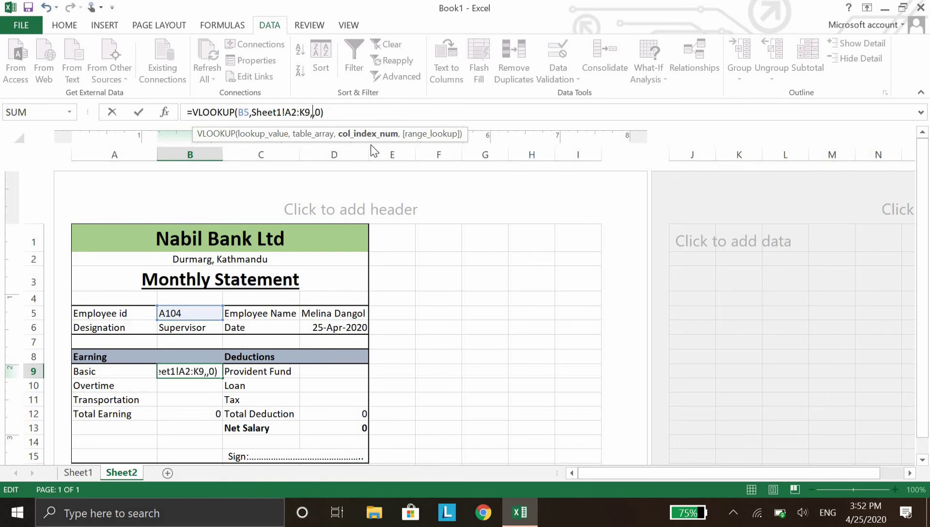
{"action": "type", "text": "4"}
{"action": "key", "text": "Return"}
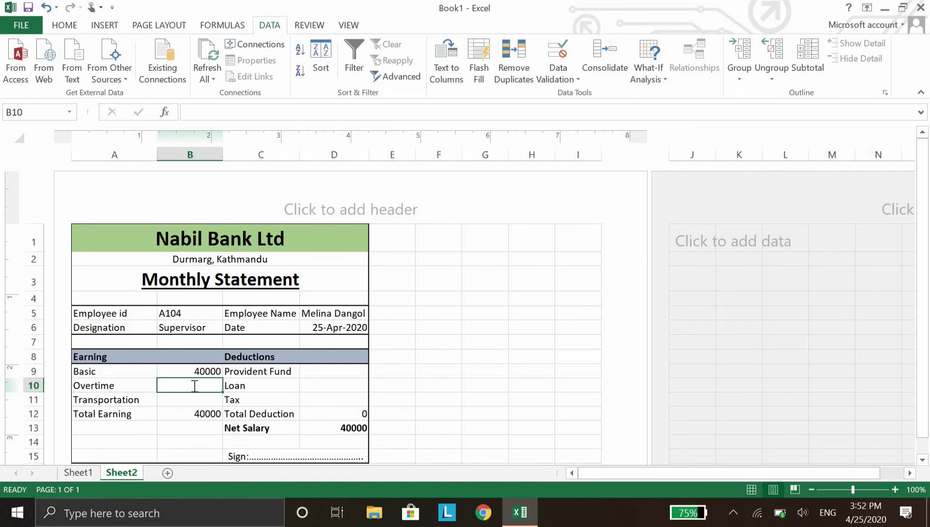
Enter the VLOOKUP in B10 with column index 6, pulling Overtime 5000.
{"action": "type", "text": "=VLOOKUP(B5,Sheet1!A2:K9,2,0)"}
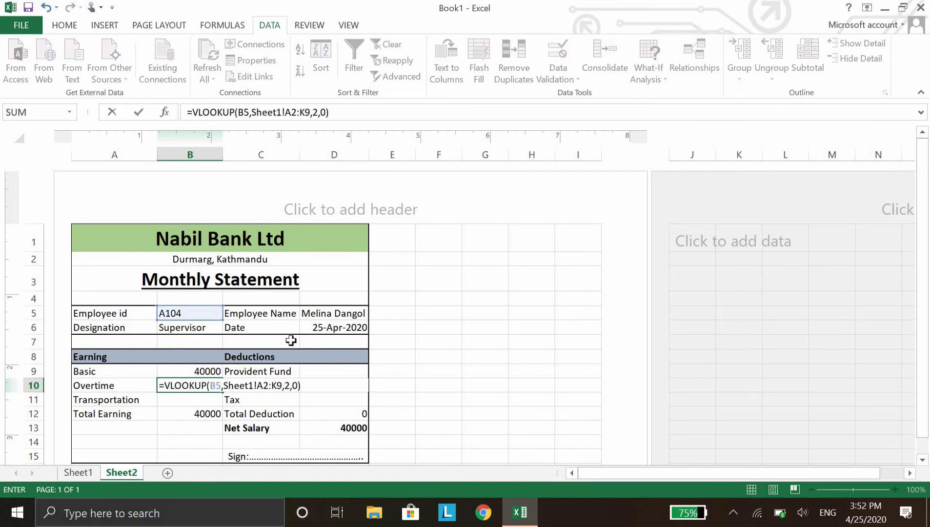
{"action": "key", "text": "Tab"}
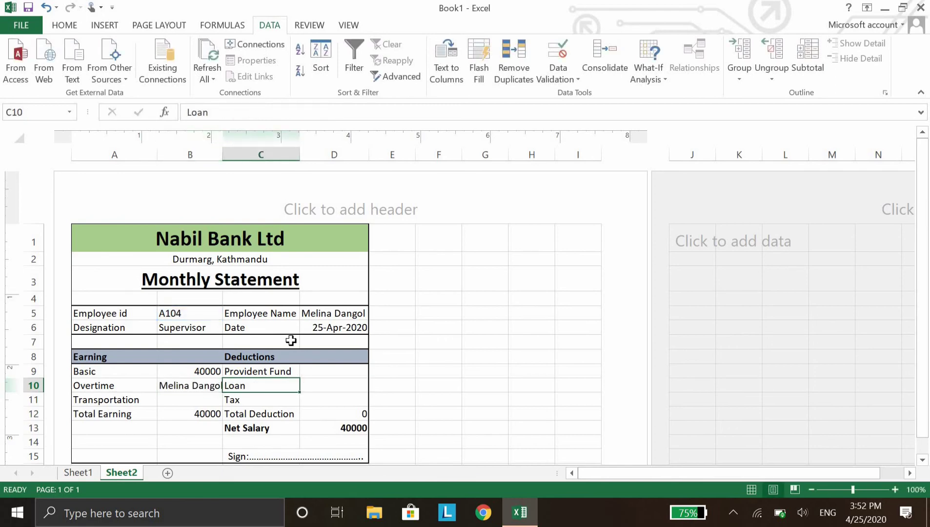
{"action": "key", "text": "Left"}
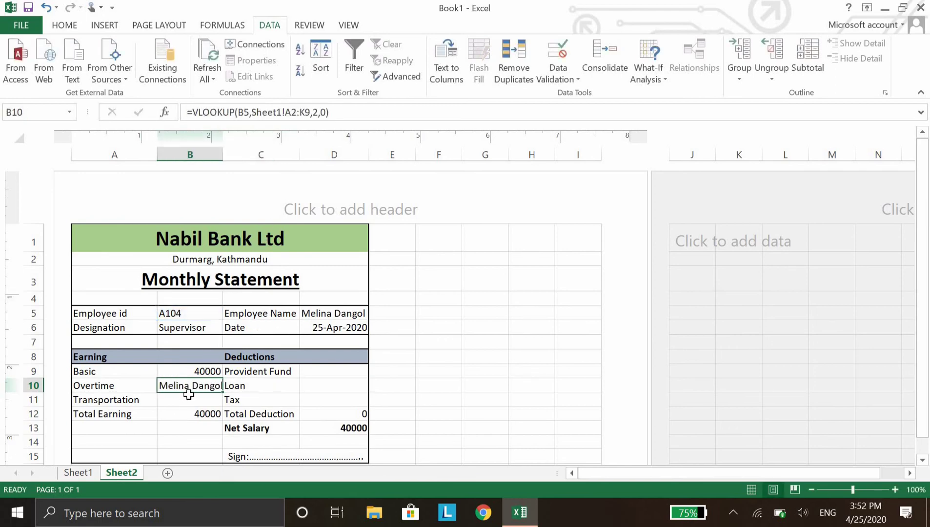
{"action": "left_click", "coordinate": [192, 396]}
{"action": "double_click", "coordinate": [193, 386]}
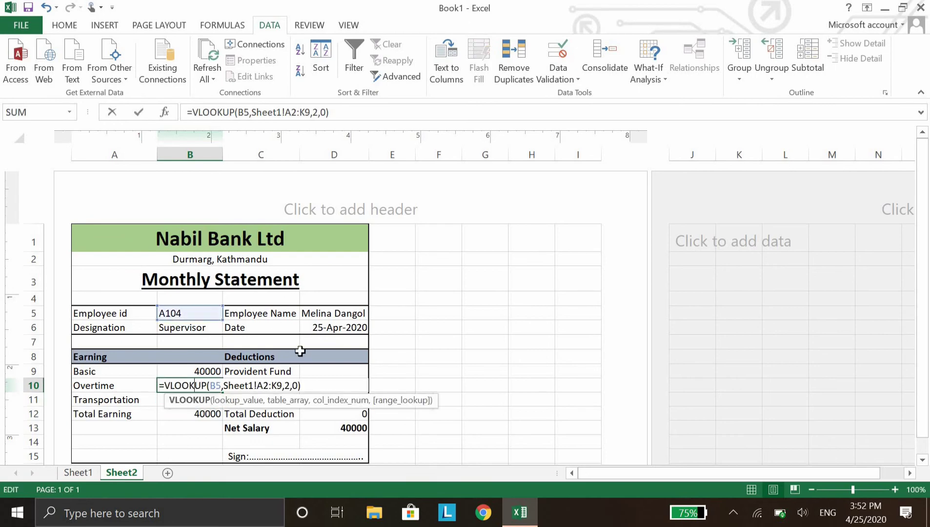
{"action": "left_click", "coordinate": [292, 385]}
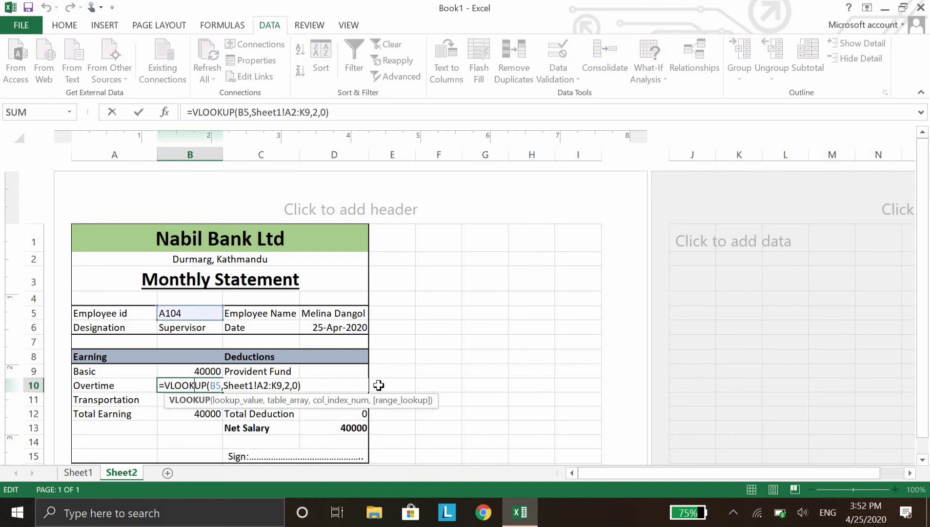
{"action": "key", "text": "Left"}
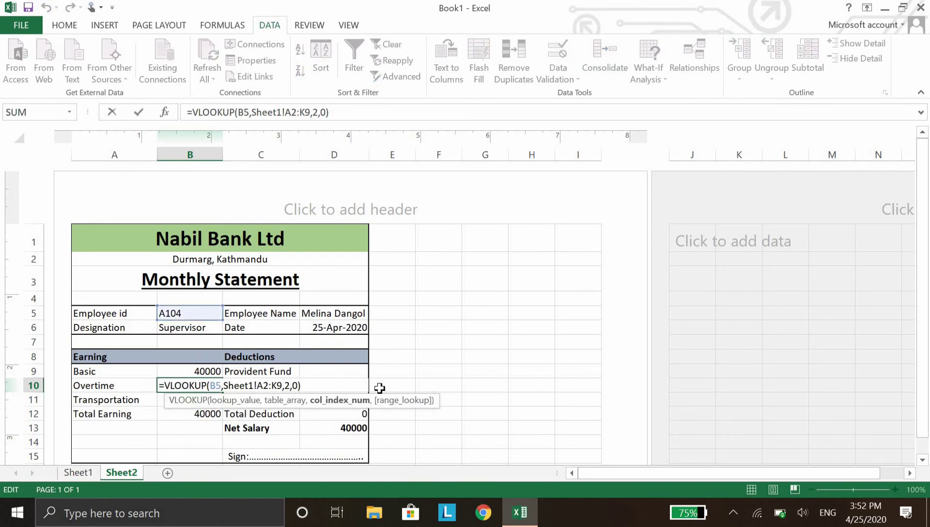
{"action": "key", "text": "BackSpace"}
{"action": "type", "text": "6"}
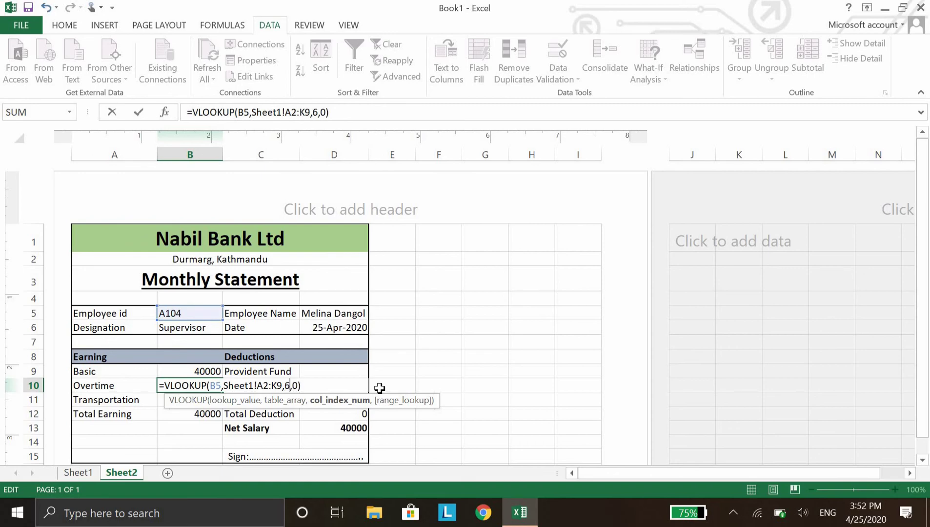
{"action": "key", "text": "Return"}
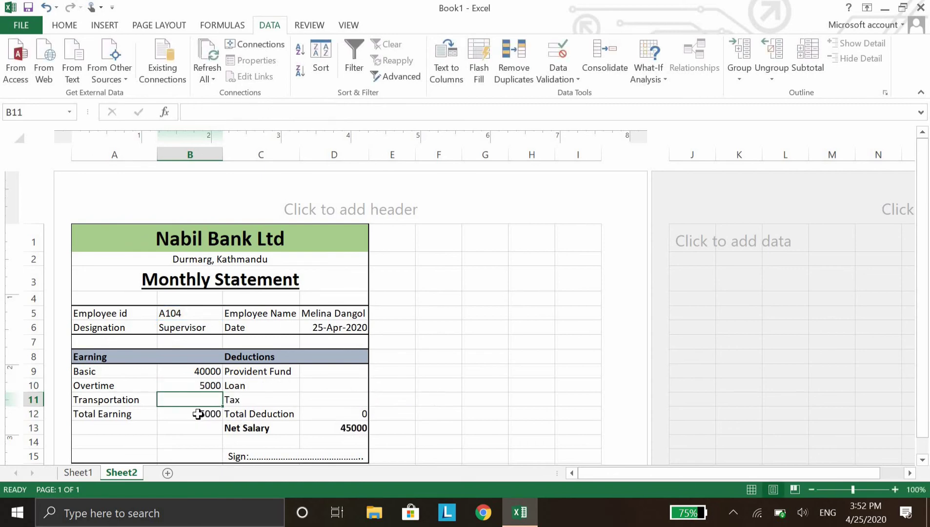
Paste the VLOOKUP into Transportation B11 with column index 7 so it pulls 1000, giving Net Salary 46000.
{"action": "left_click", "coordinate": [92, 476]}
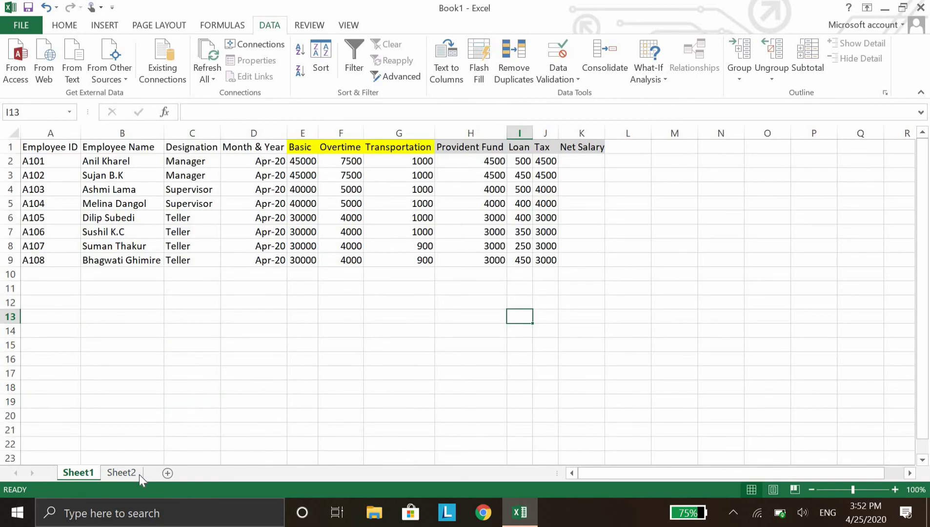
{"action": "left_click", "coordinate": [124, 472]}
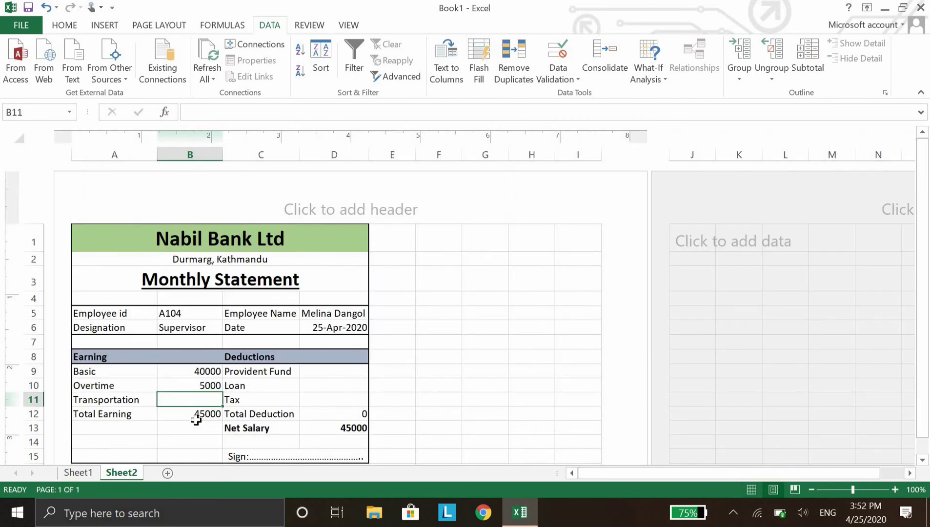
{"action": "type", "text": "=VLOOKUP(B5,Sheet1!A2:K9,2,0)"}
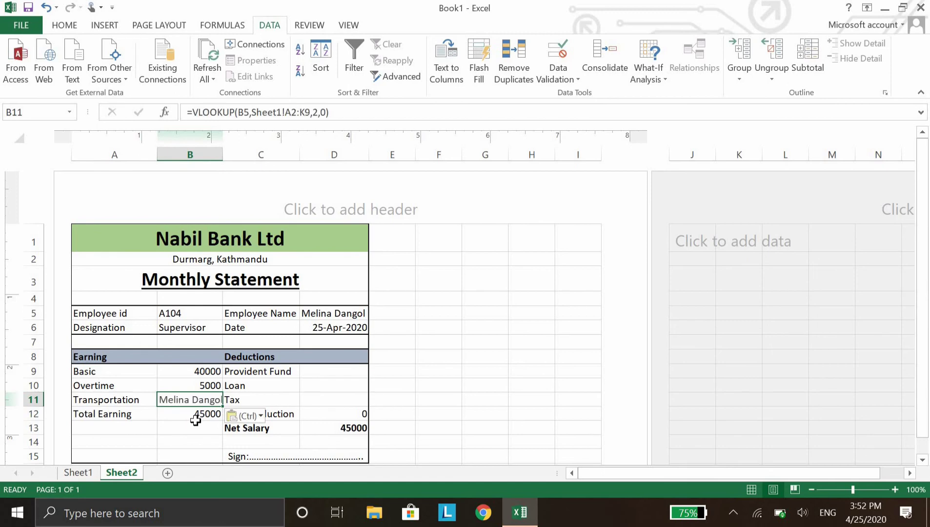
{"action": "left_click", "coordinate": [320, 104]}
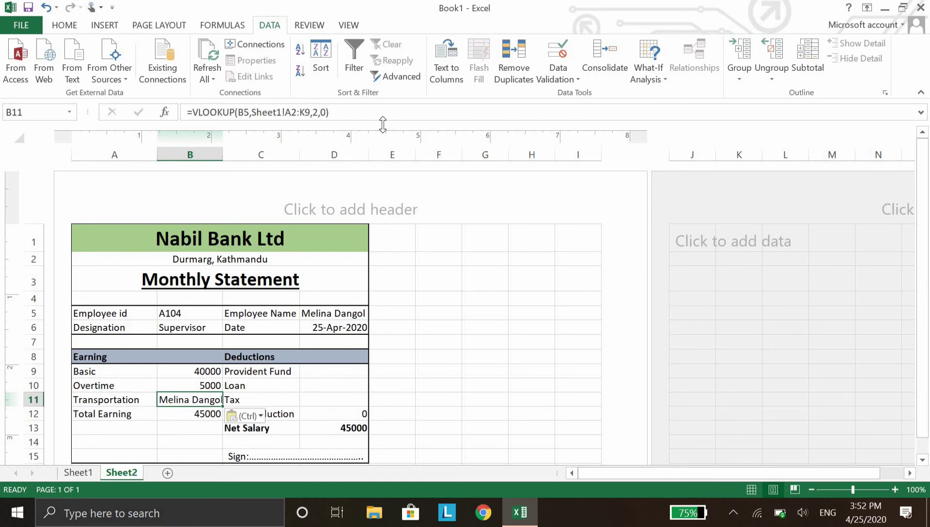
{"action": "key", "text": "Left"}
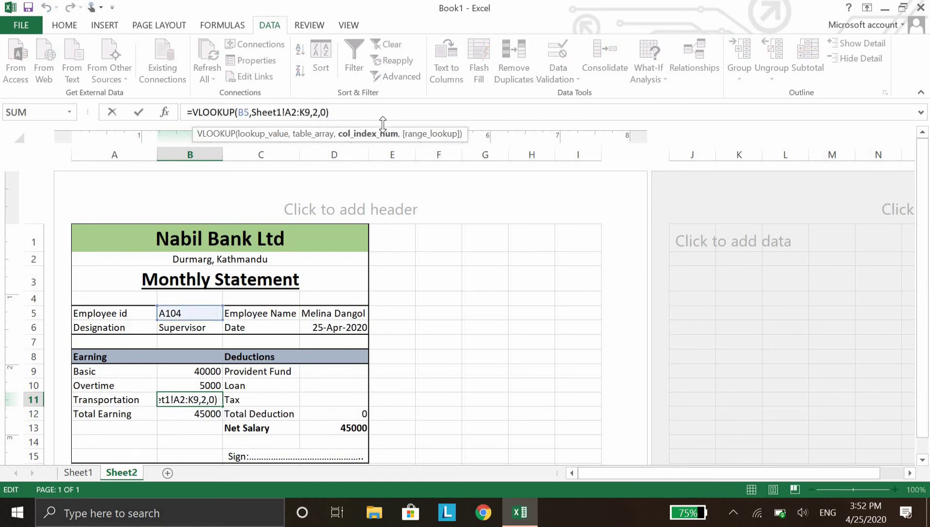
{"action": "key", "text": "BackSpace"}
{"action": "type", "text": "7"}
{"action": "key", "text": "Return"}
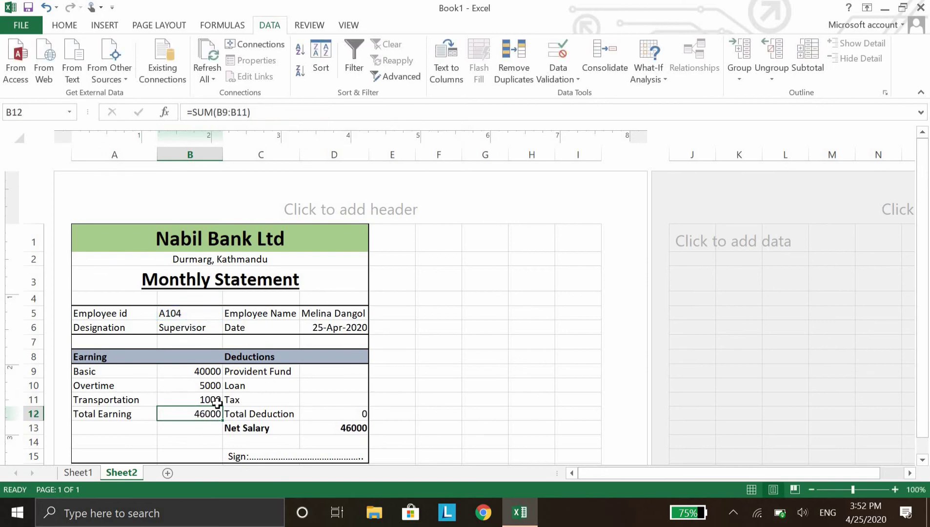
{"action": "left_click", "coordinate": [95, 472]}
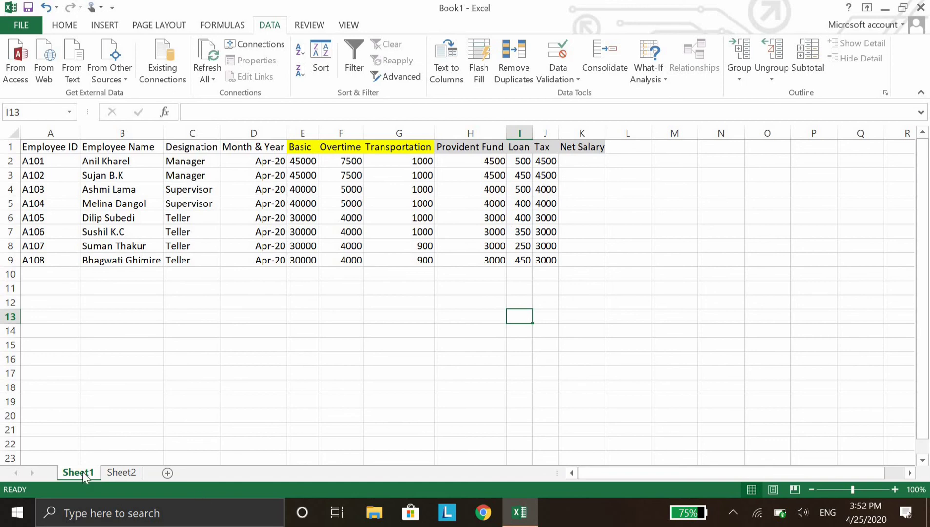
{"action": "left_click", "coordinate": [119, 475]}
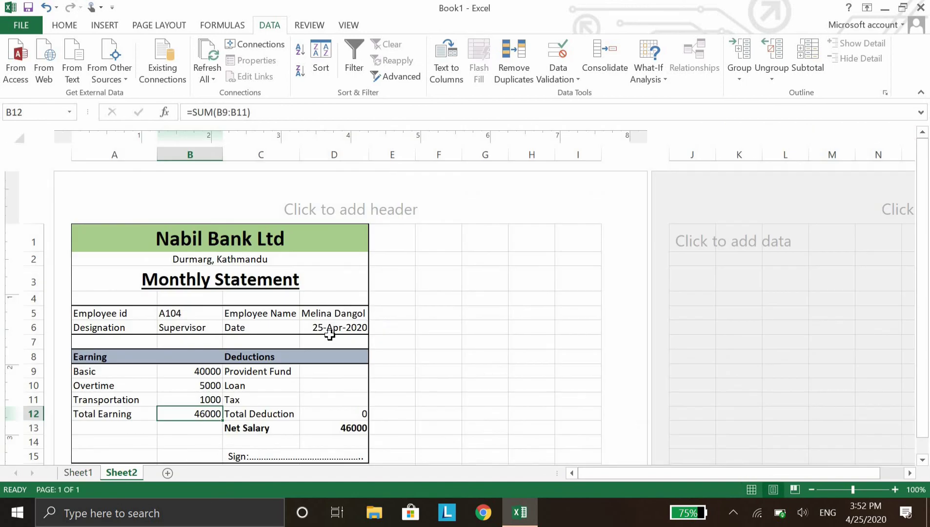
Paste the VLOOKUP into Provident Fund D9 with column index 8 so it returns 4000.
{"action": "left_click", "coordinate": [322, 370]}
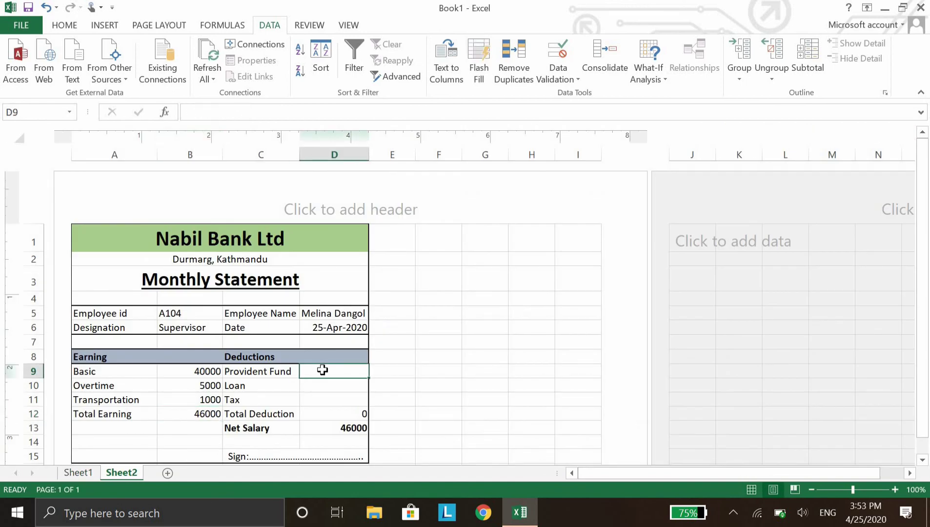
{"action": "type", "text": "=VLOOKUP(B5,Sheet1!A2:K9,2,0)"}
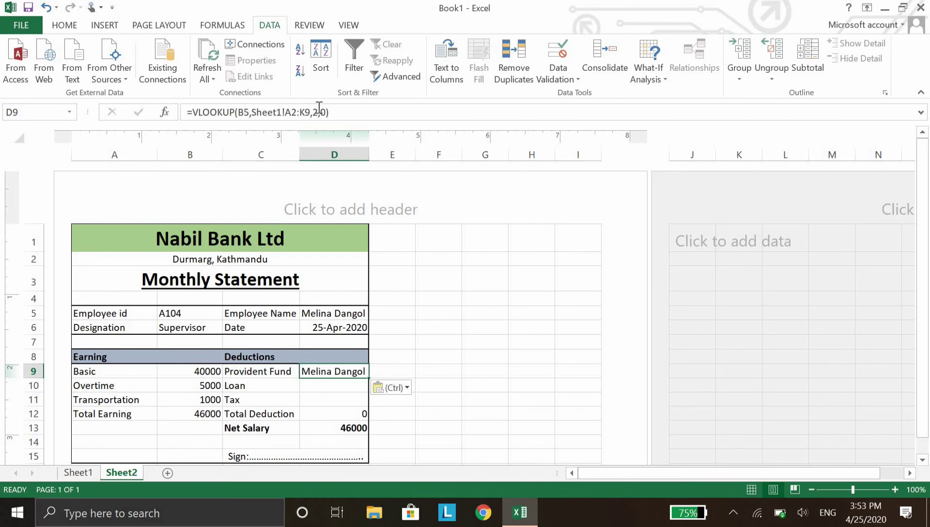
{"action": "left_click", "coordinate": [319, 109]}
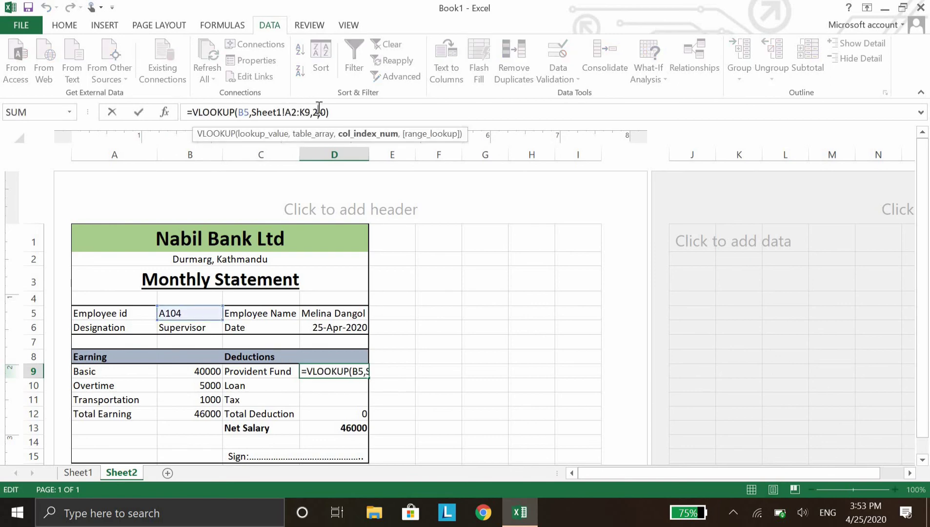
{"action": "key", "text": "BackSpace"}
{"action": "type", "text": "8"}
{"action": "key", "text": "Return"}
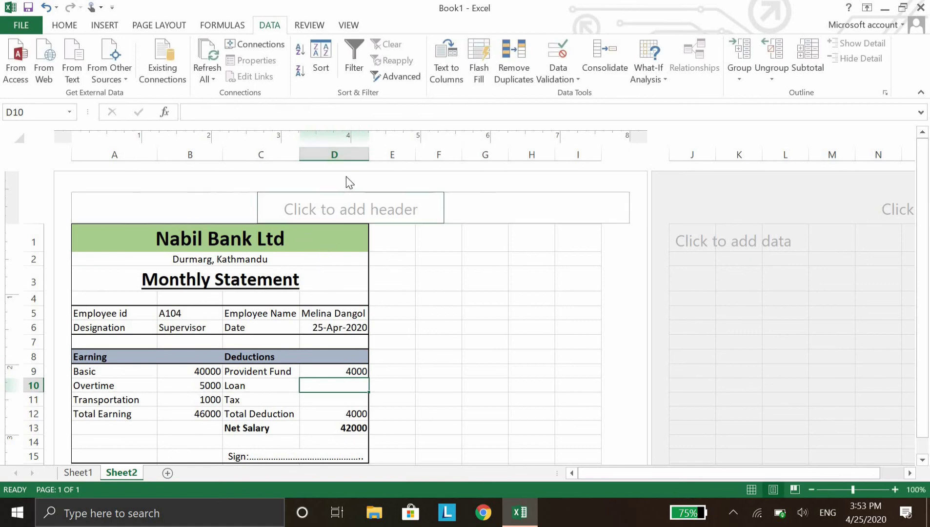
Paste the VLOOKUP into Loan cell D10 and edit its column index so it returns 400.
{"action": "type", "text": "=VLOOKUP(B5,Sheet1!A2:K9,2,0)"}
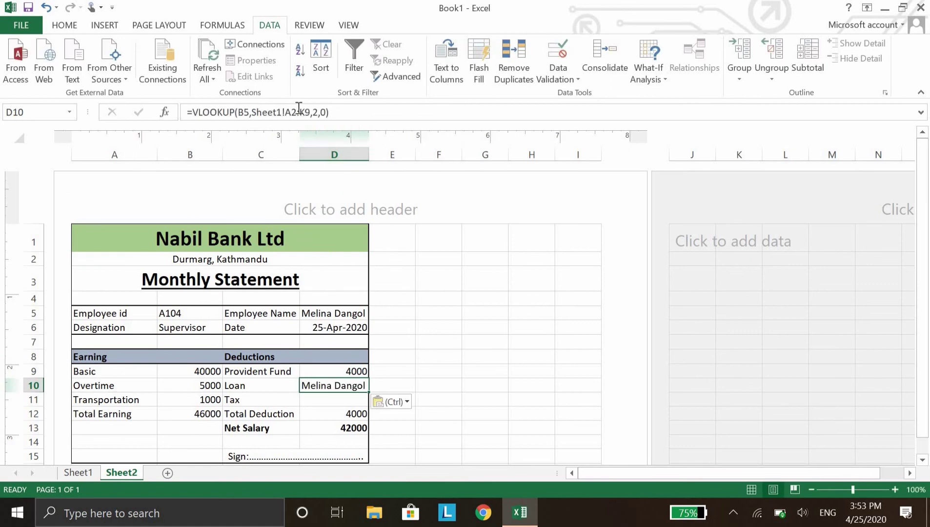
{"action": "left_click", "coordinate": [315, 112]}
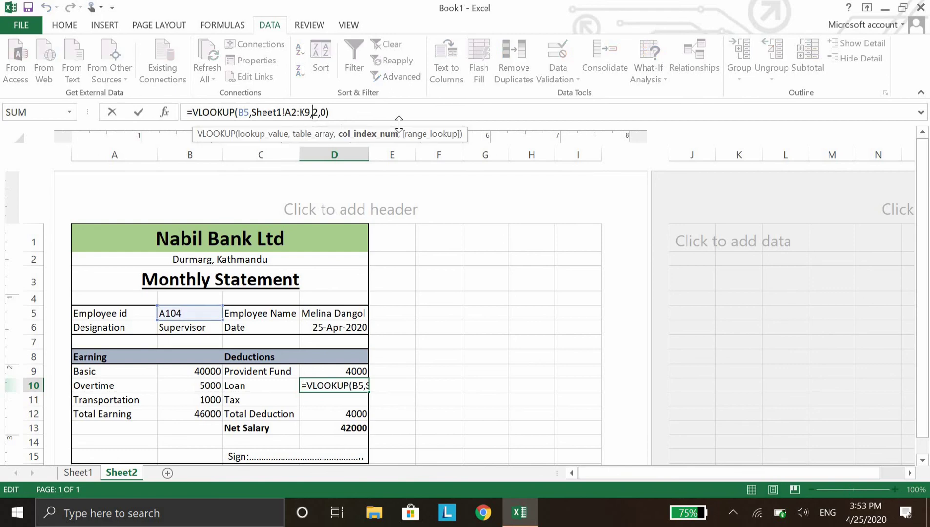
{"action": "key", "text": "Right"}
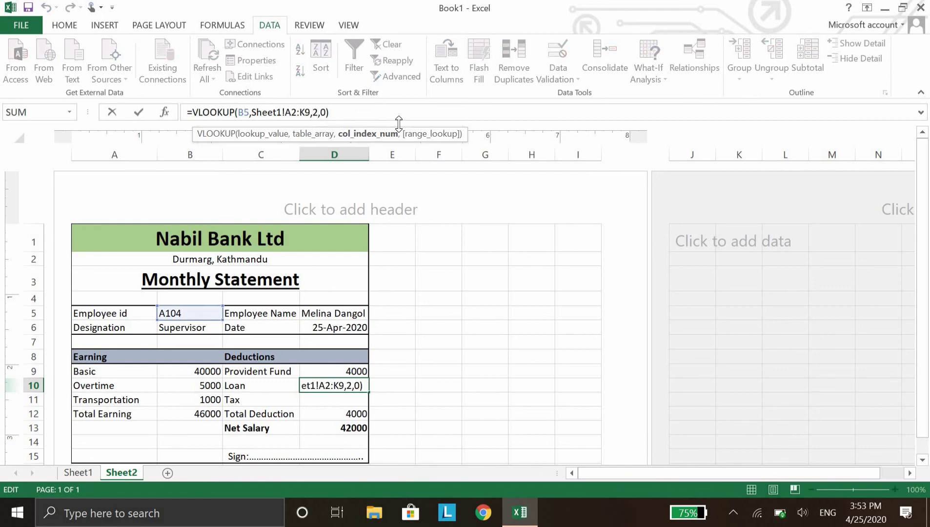
{"action": "key", "text": "BackSpace"}
{"action": "type", "text": "8"}
{"action": "key", "text": "Return"}
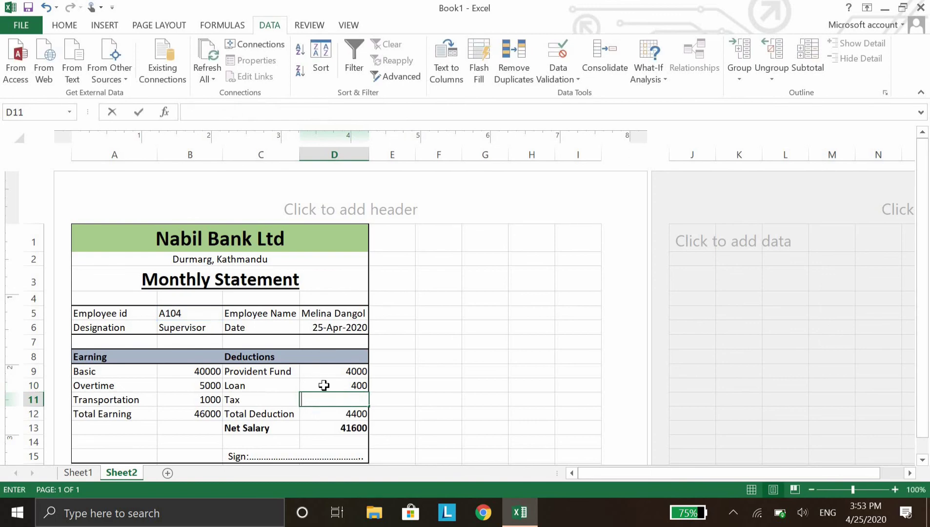
Paste the VLOOKUP into Tax cell D11 with column index 10 so it returns 4000.
{"action": "key", "text": "F2"}
{"action": "type", "text": "=VLOOKUP(B5,Sheet1!A2:K9,2,0)"}
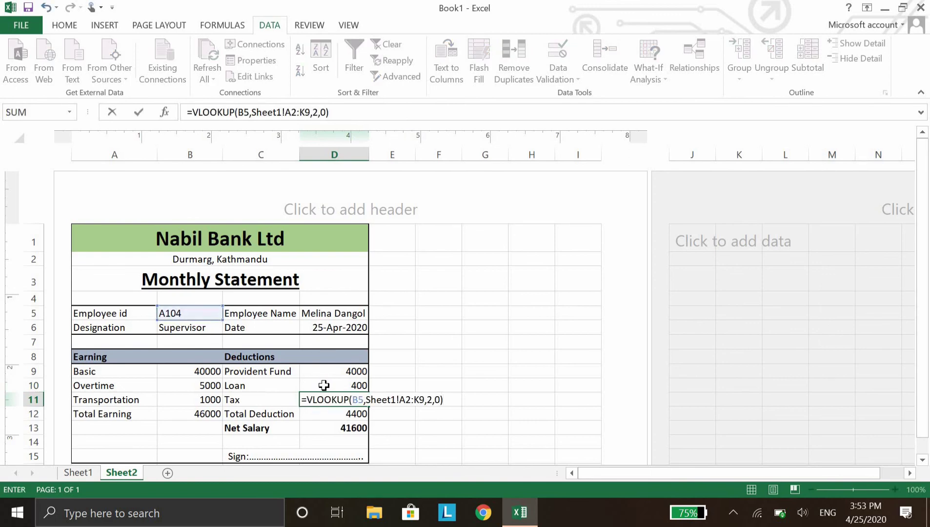
{"action": "key", "text": "Left"}
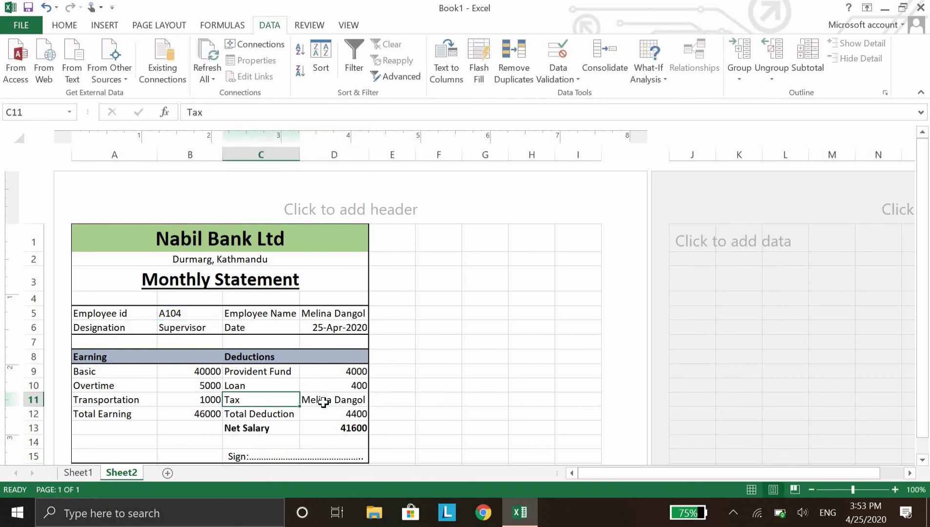
{"action": "left_click", "coordinate": [323, 402]}
{"action": "double_click", "coordinate": [323, 401]}
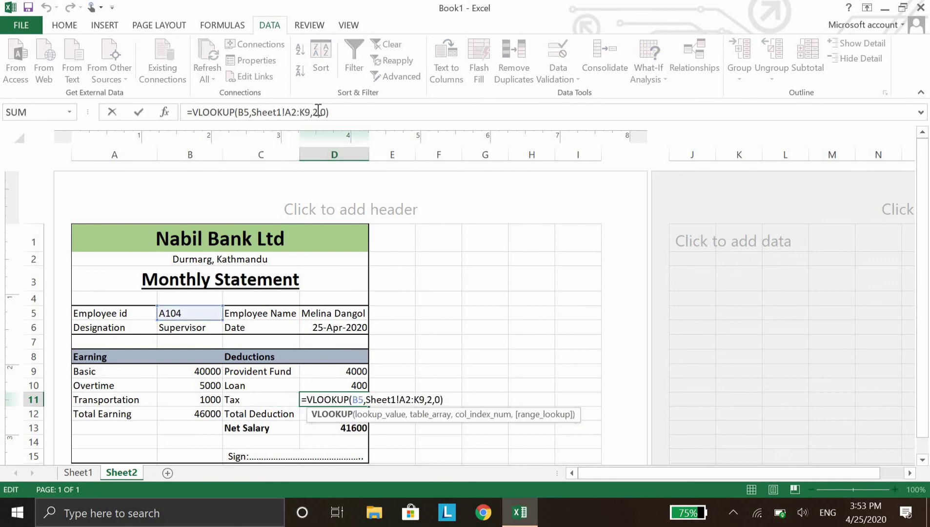
{"action": "left_click", "coordinate": [387, 120]}
{"action": "key", "text": "Left"}
{"action": "key", "text": "Left"}
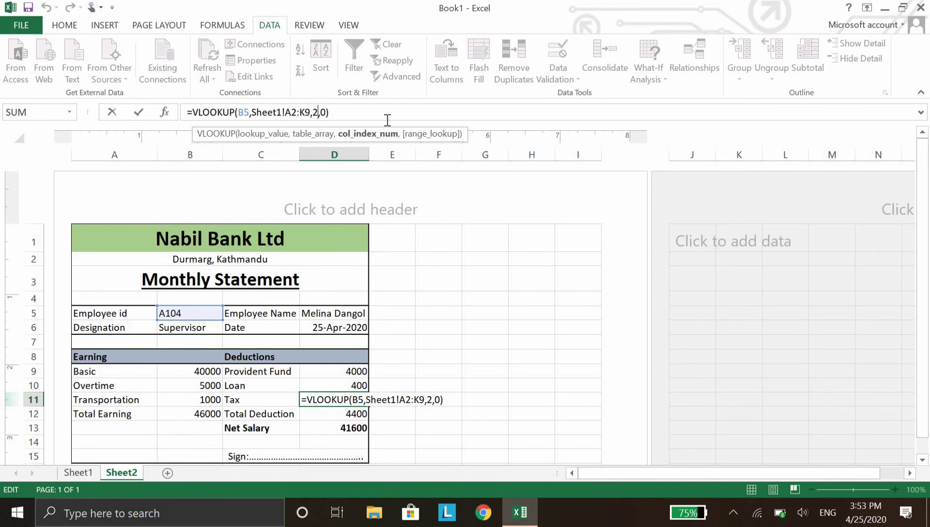
{"action": "key", "text": "BackSpace"}
{"action": "type", "text": "10"}
{"action": "key", "text": "Return"}
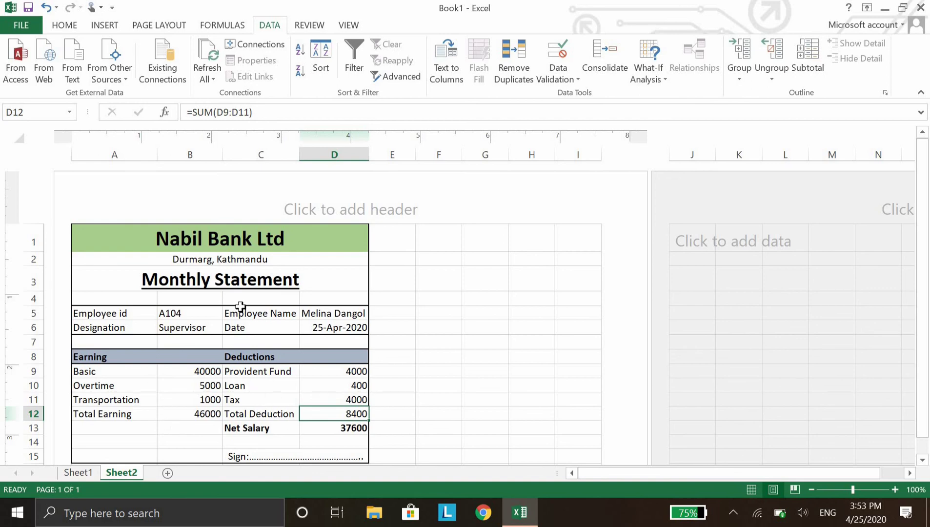
Choose employee id A106 from the B5 dropdown, showing the Teller's figures and Net Salary 28650.
{"action": "left_click", "coordinate": [207, 313]}
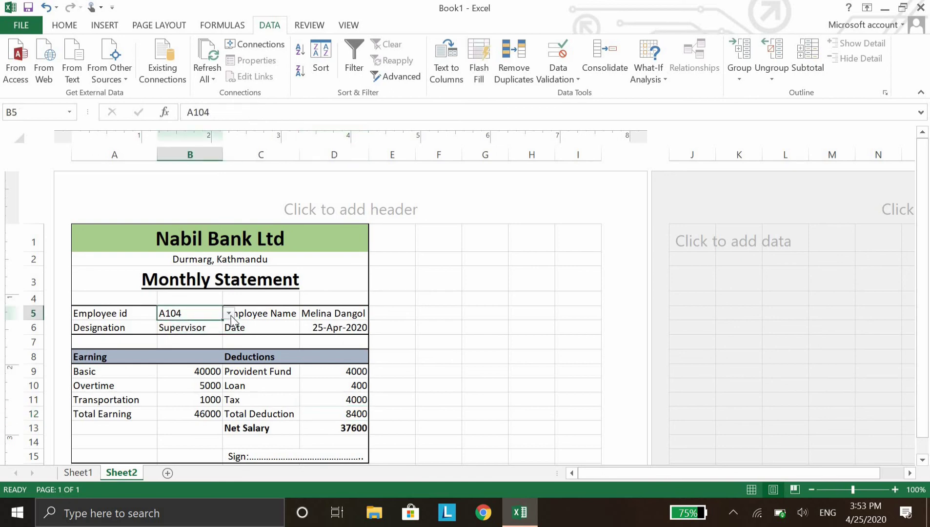
{"action": "left_click", "coordinate": [230, 314]}
{"action": "left_click", "coordinate": [206, 373]}
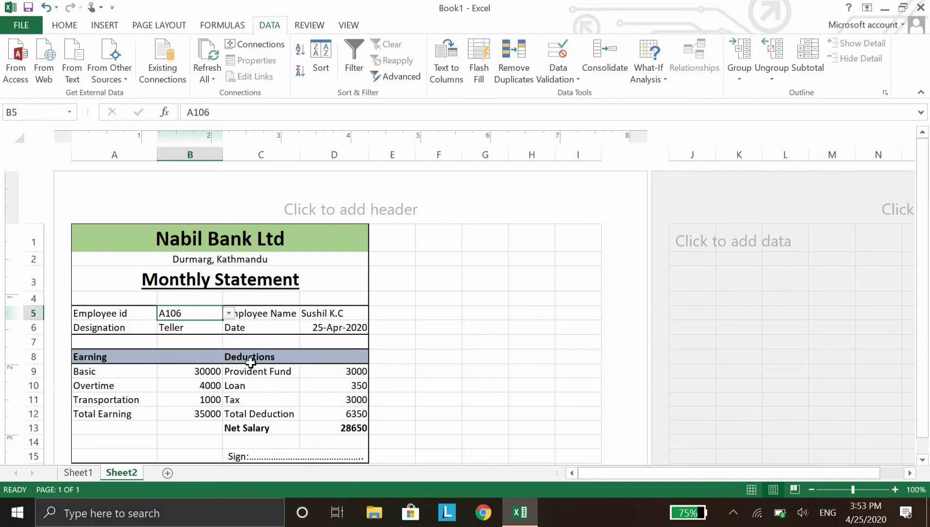
{"action": "left_click", "coordinate": [73, 24]}
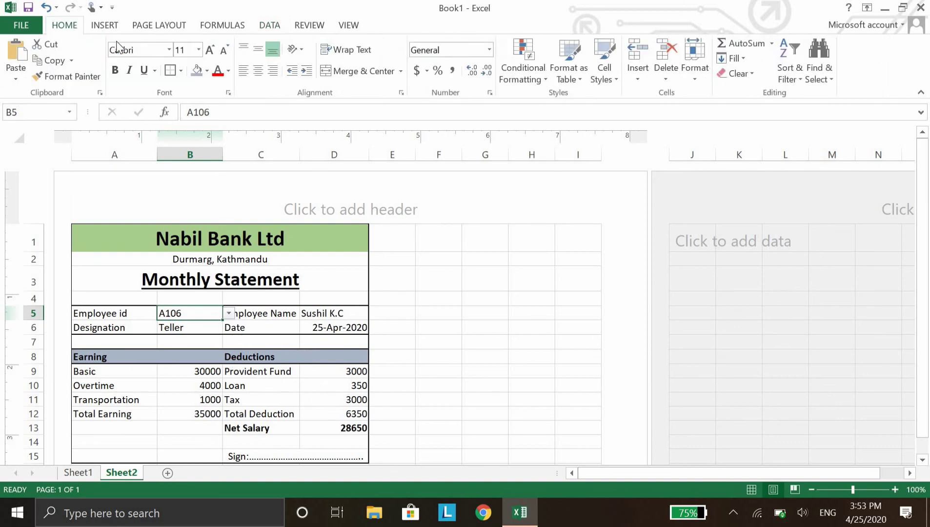
{"action": "key", "text": "ctrl+p"}
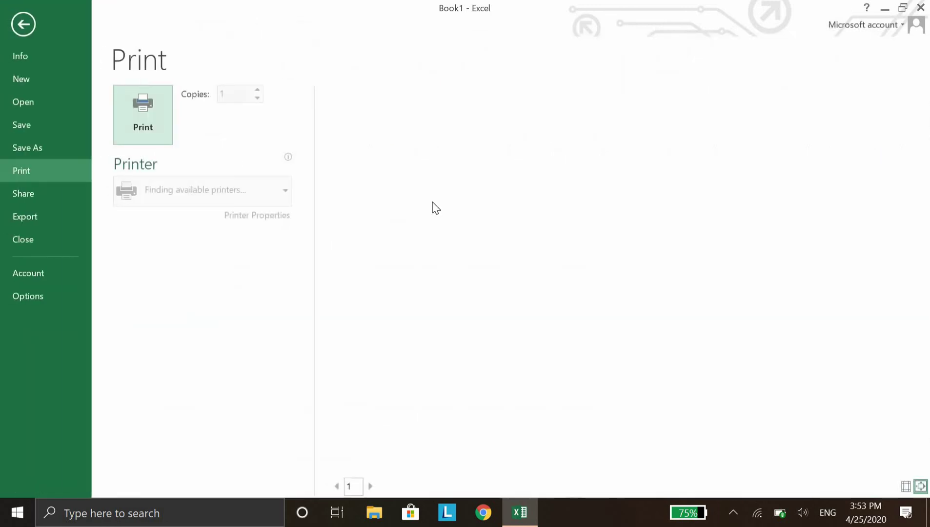
{"action": "left_click", "coordinate": [536, 205]}
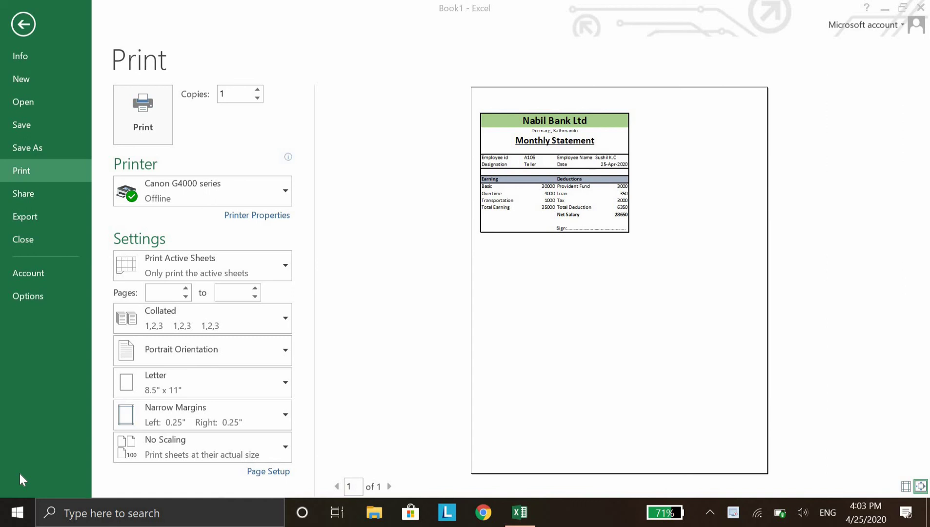
{"action": "left_click", "coordinate": [29, 28]}
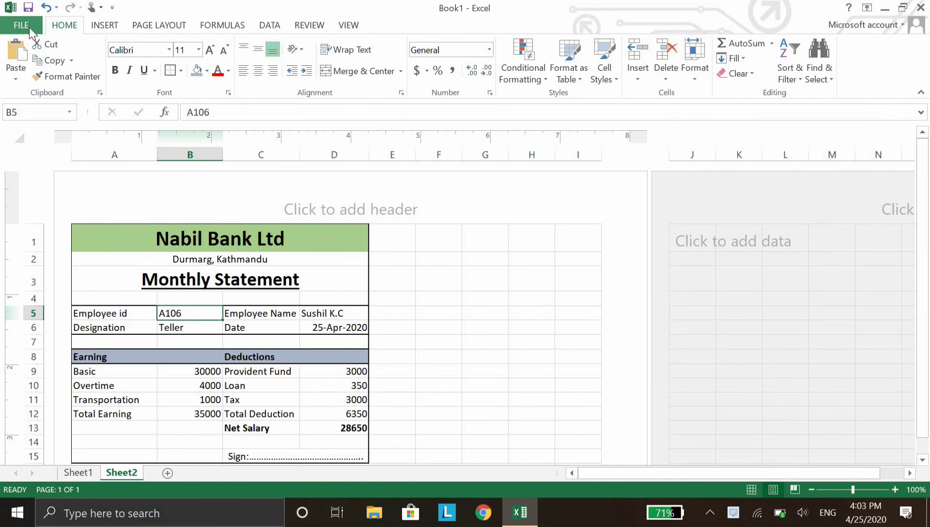